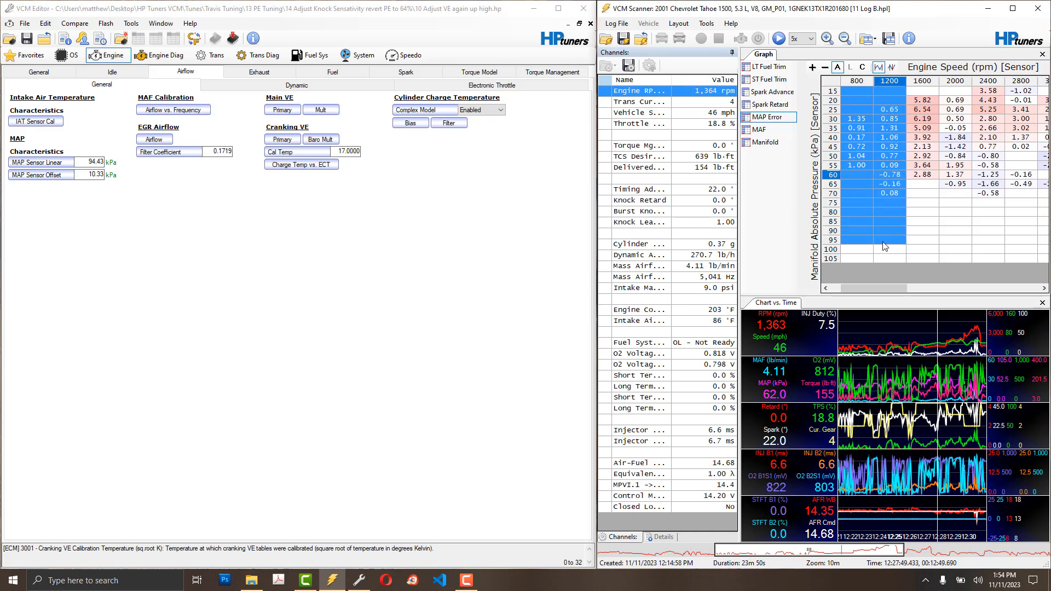
Step: Review the logged MAP Error values in the 1600, 2000 and 2400 rpm columns and check an earlier section of the log
left_click(927, 92)
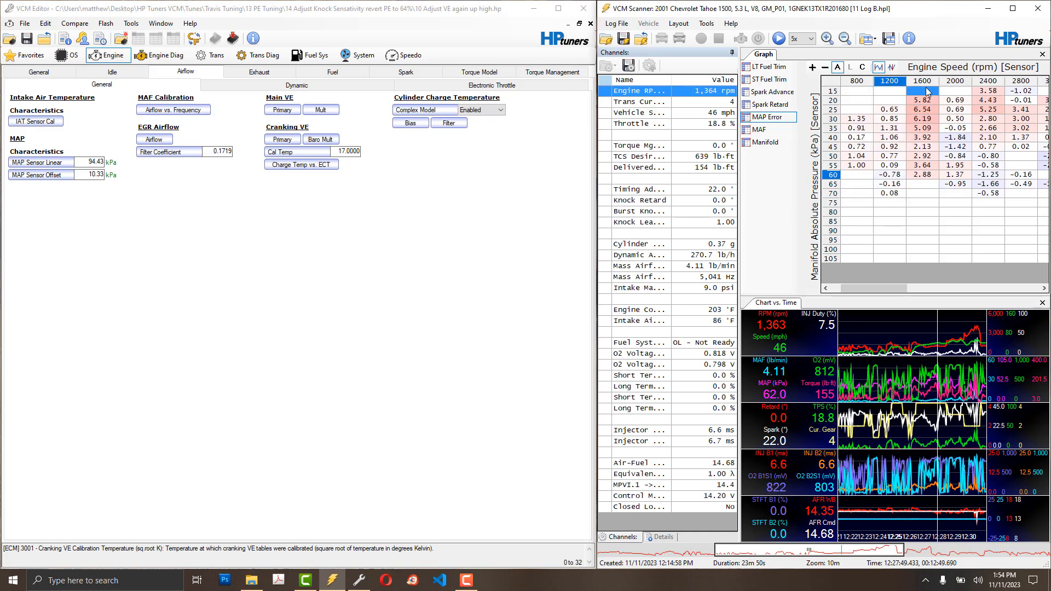
left_click_drag(927, 91, 919, 235)
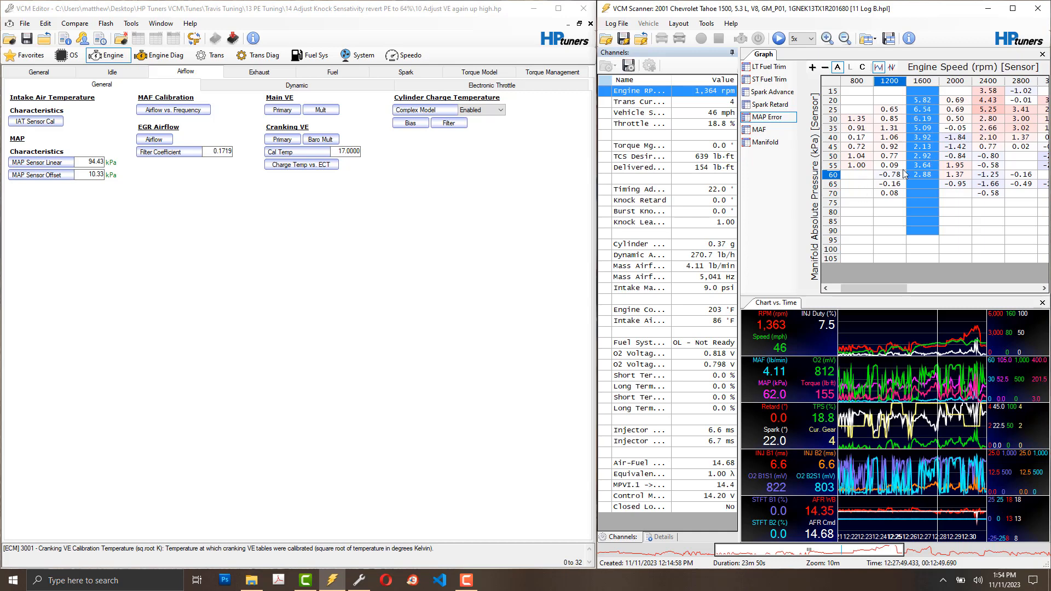
left_click_drag(901, 288, 918, 288)
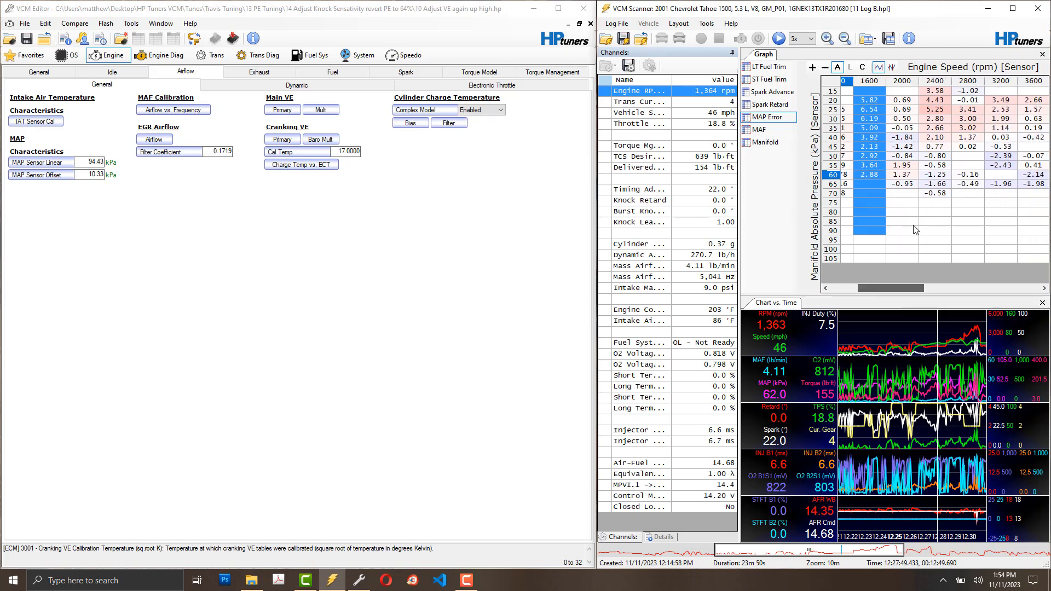
left_click_drag(901, 91, 895, 222)
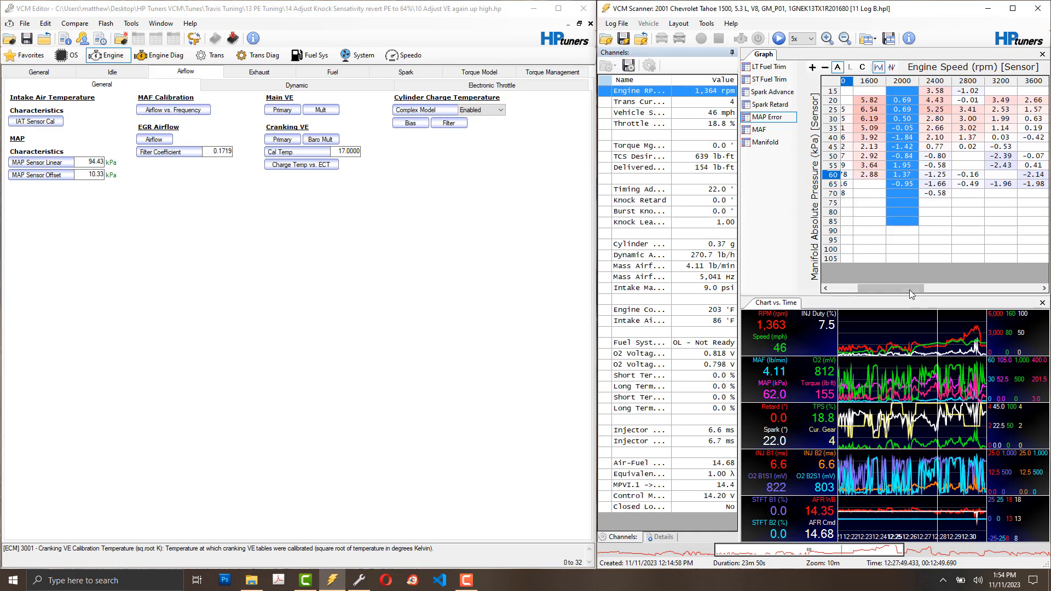
left_click_drag(909, 290, 912, 287)
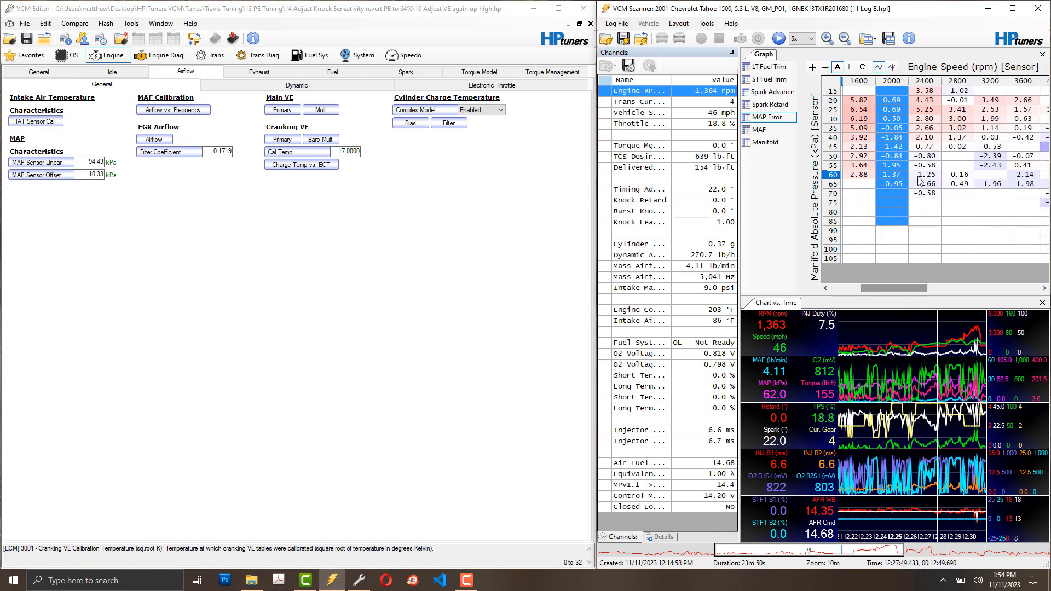
left_click(924, 92)
left_click_drag(923, 98, 921, 231)
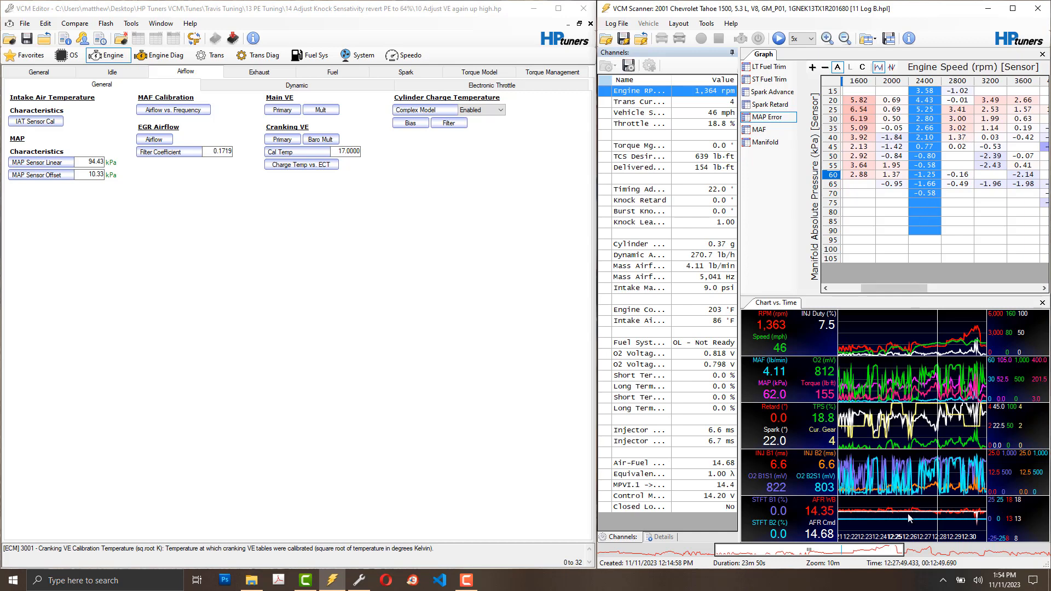
left_click_drag(854, 550, 739, 553)
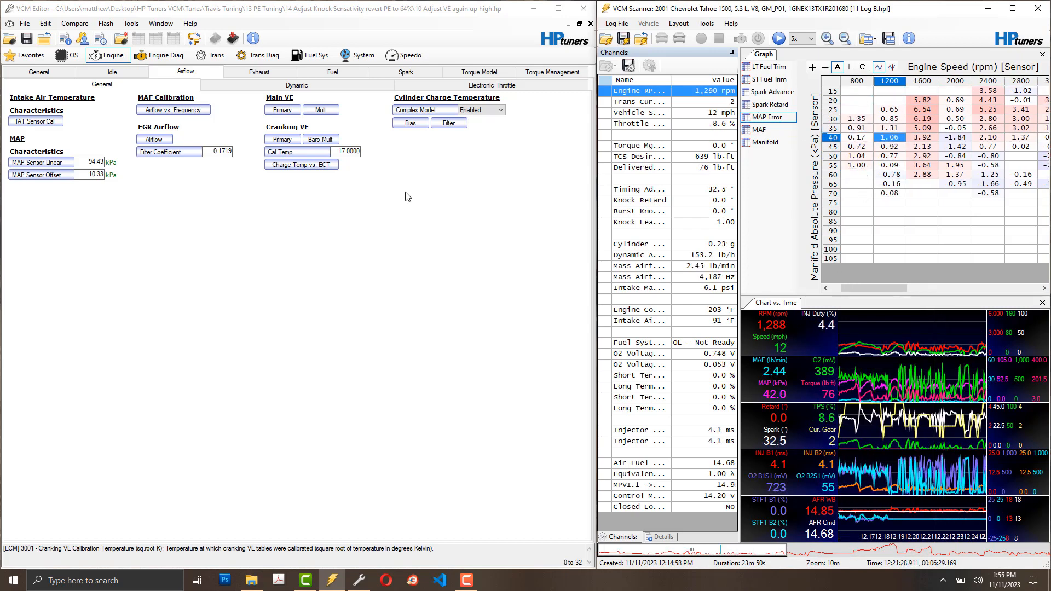
Step: Open the Main VE Primary table with an enlarged 3D surface and lower its 2,800 rpm, 35 kPa point to 80.2%
left_click(290, 111)
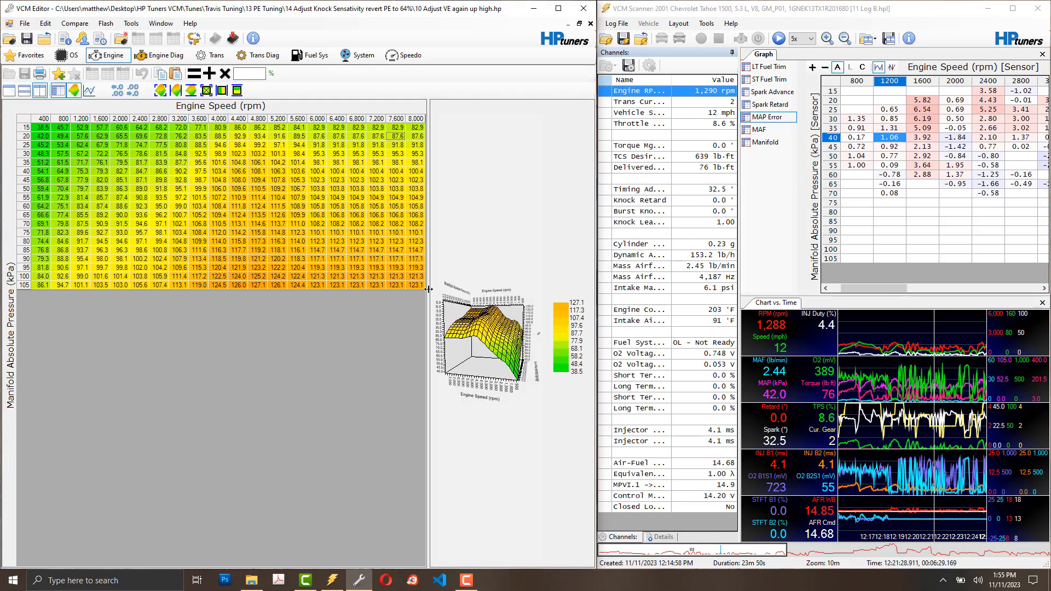
left_click_drag(428, 288, 47, 288)
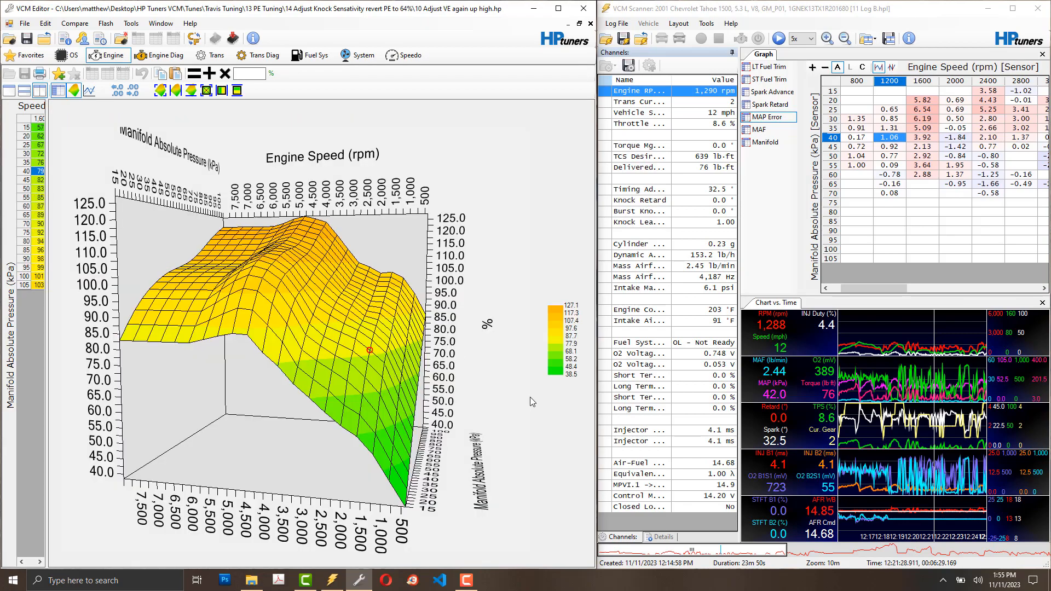
mouse_move(529, 397)
left_mouse_down()
mouse_move(501, 389)
mouse_move(436, 431)
mouse_move(495, 420)
mouse_move(524, 376)
mouse_move(530, 393)
left_mouse_up()
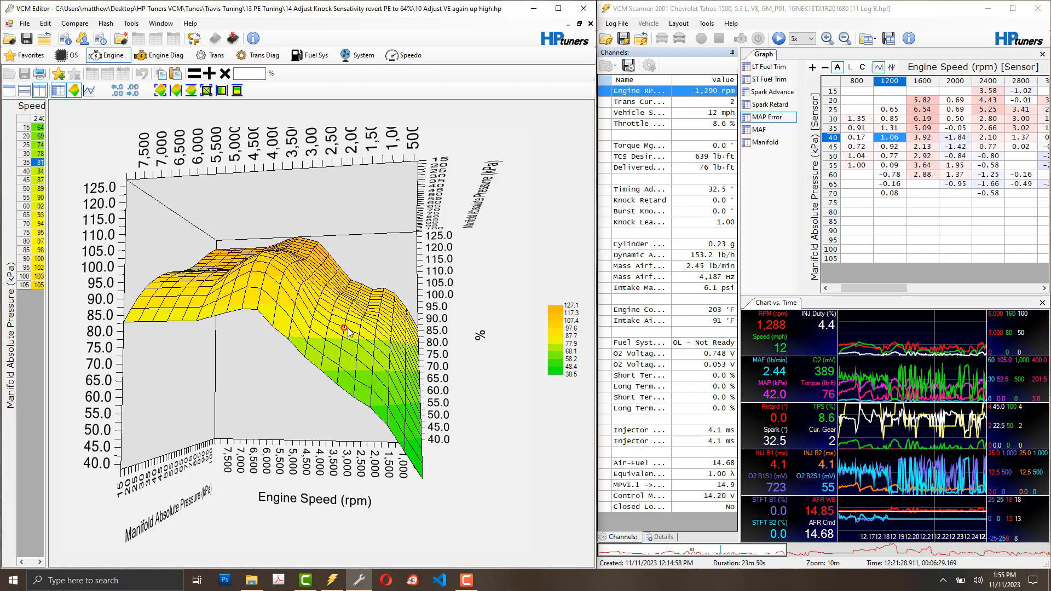
left_click_drag(347, 329, 329, 335)
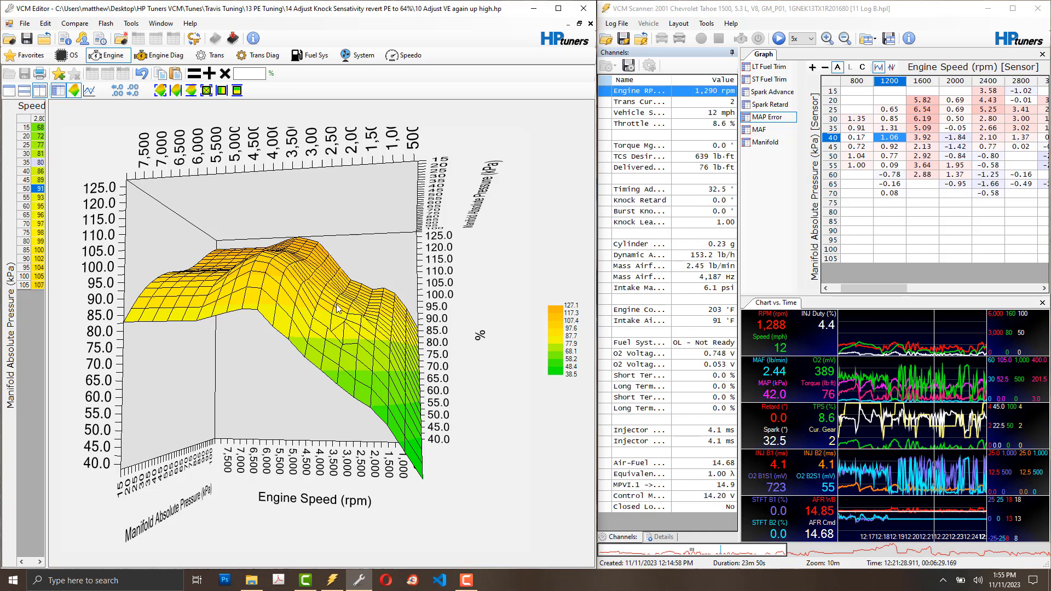
Step: Copy the entire MAP Error table and apply it to the whole Primary VE table with Multiply by %
left_click(825, 83)
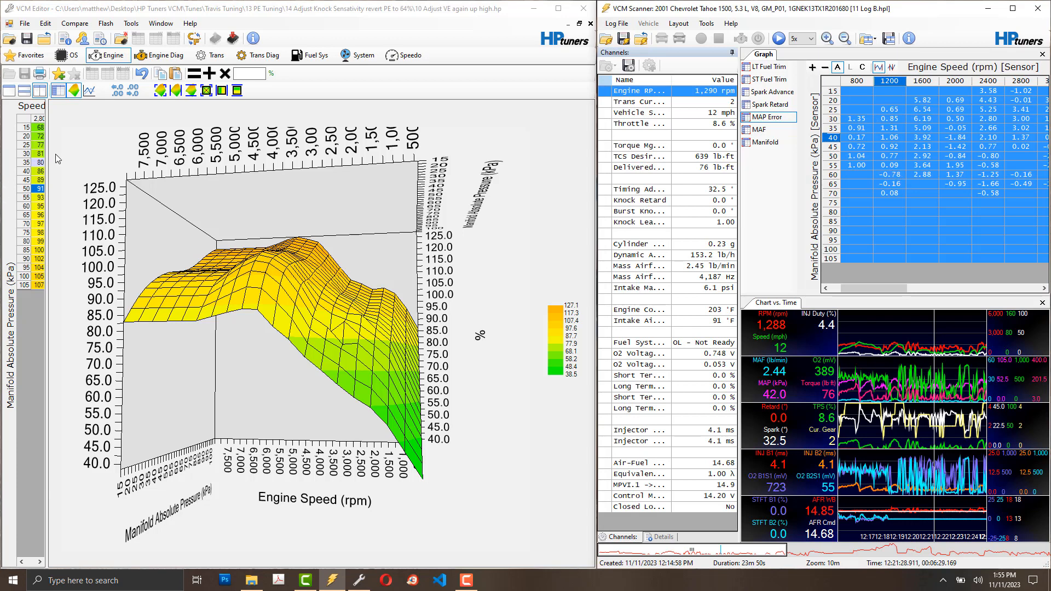
left_click_drag(47, 156, 124, 156)
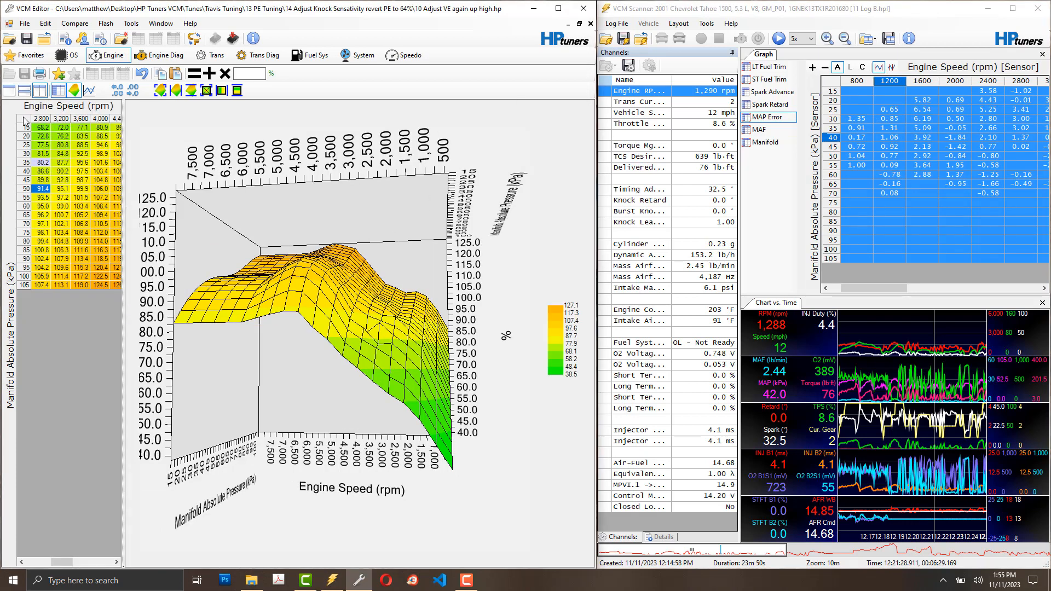
left_click(25, 121)
right_click(25, 121)
mouse_move(74, 160)
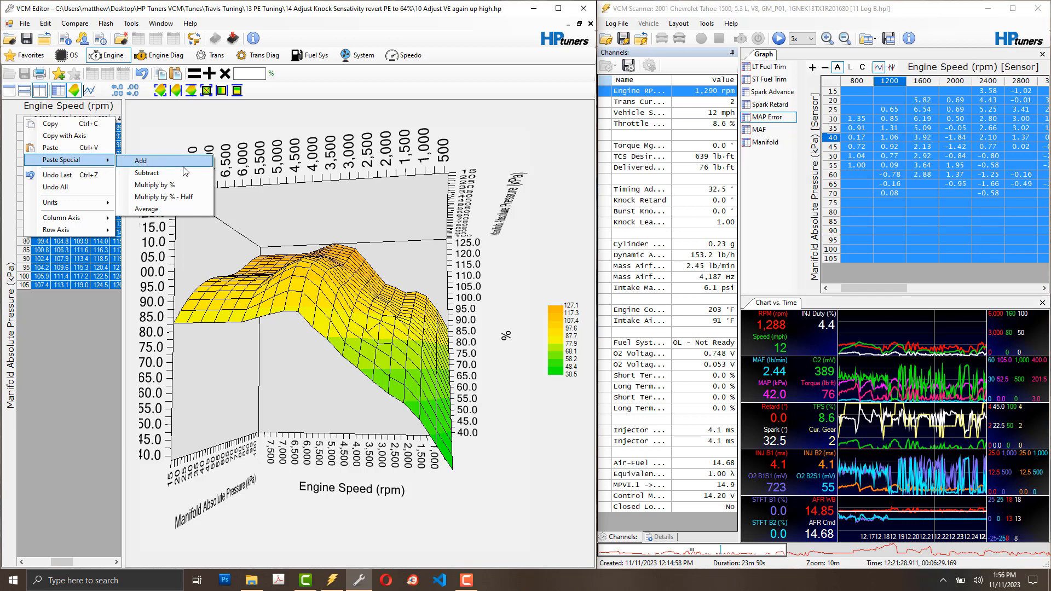
left_click(189, 190)
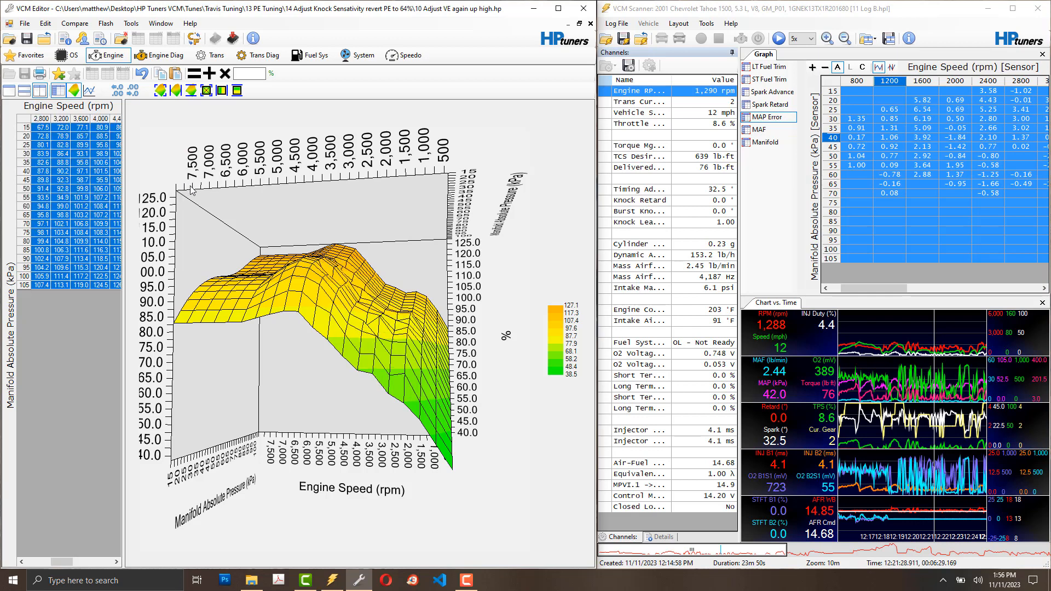
Step: Enlarge and rotate the corrected VE surface, and even out individual uneven points around 2,400 to 2,800 rpm at low manifold pressure
left_click_drag(123, 373, 88, 368)
left_click_drag(370, 397, 364, 364)
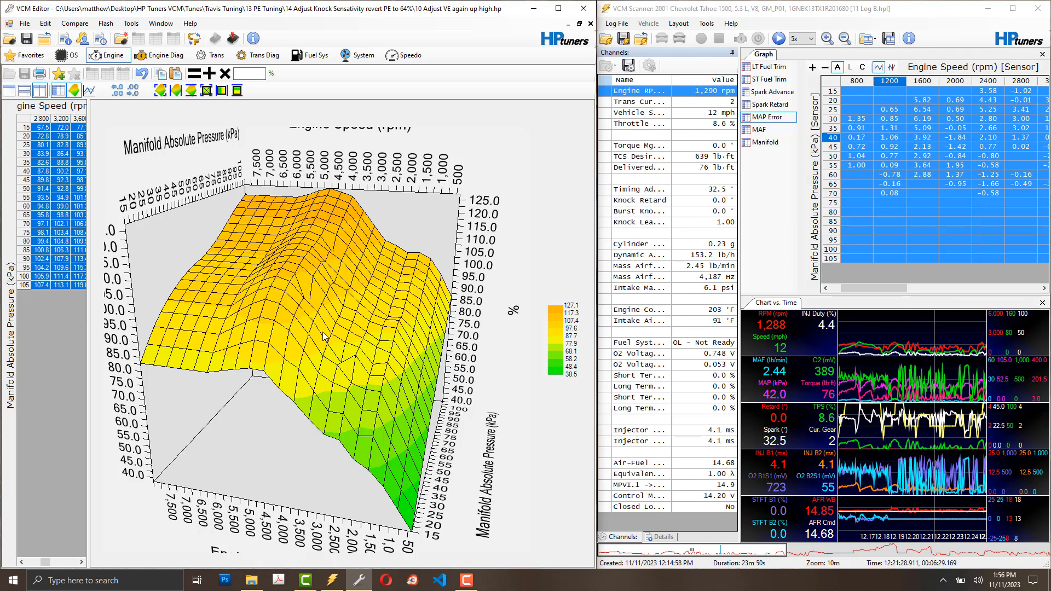
mouse_move(331, 320)
left_mouse_down()
mouse_move(266, 352)
mouse_move(348, 329)
left_mouse_up()
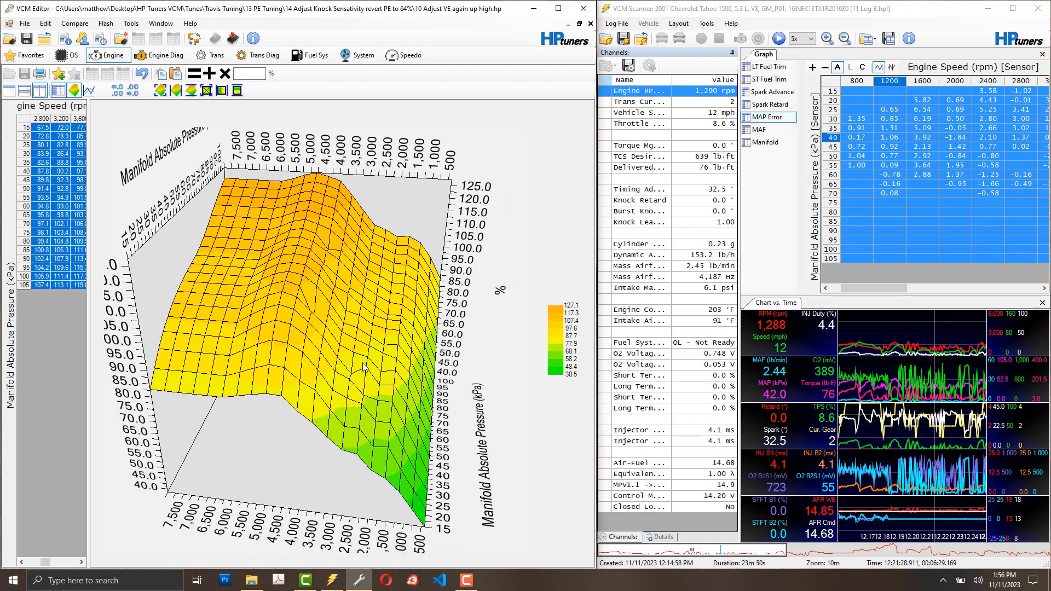
left_click(365, 368)
left_click(352, 374)
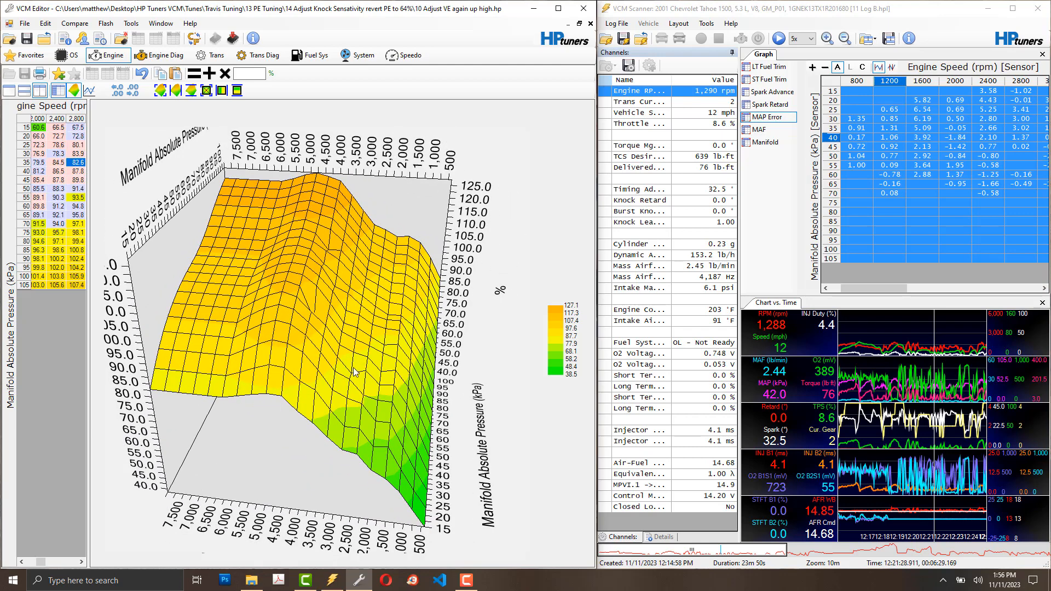
left_click(363, 394)
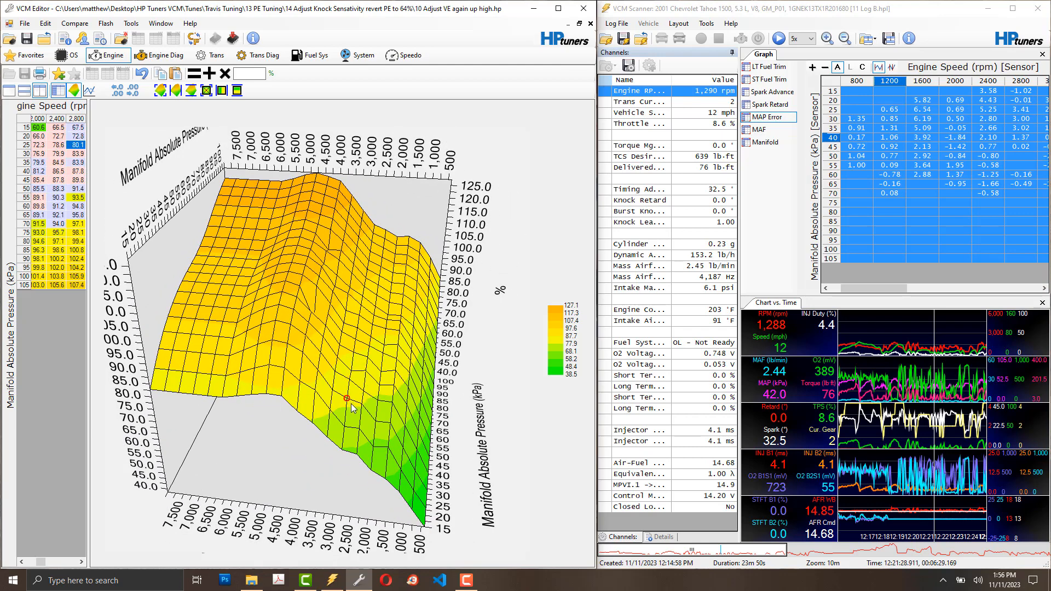
left_click(371, 442)
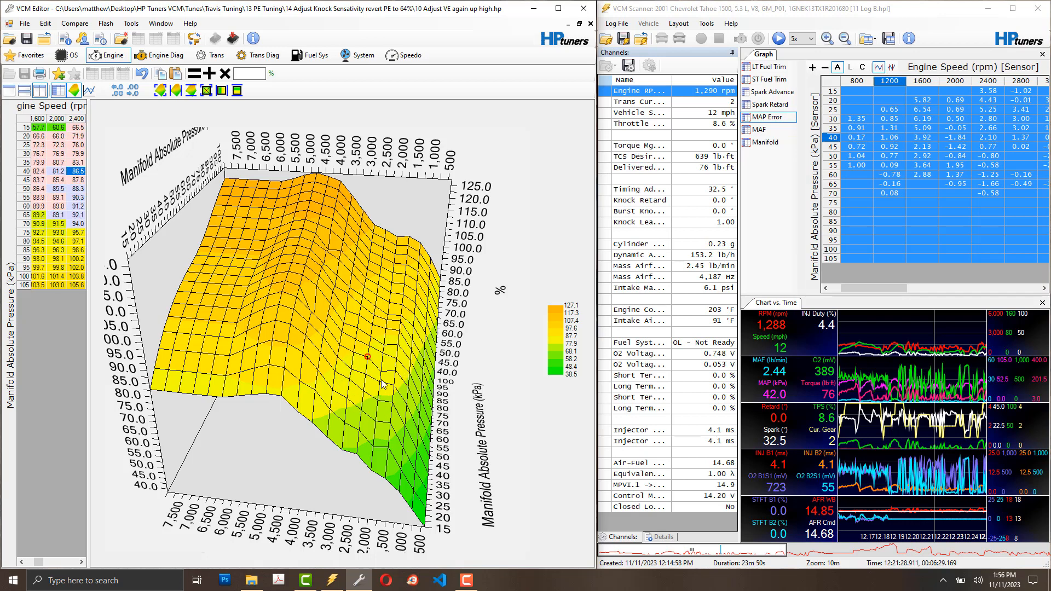
Step: Examine the remaining roughness of the corrected VE surface from other angles and widen the table beside it
left_click_drag(378, 394, 304, 300)
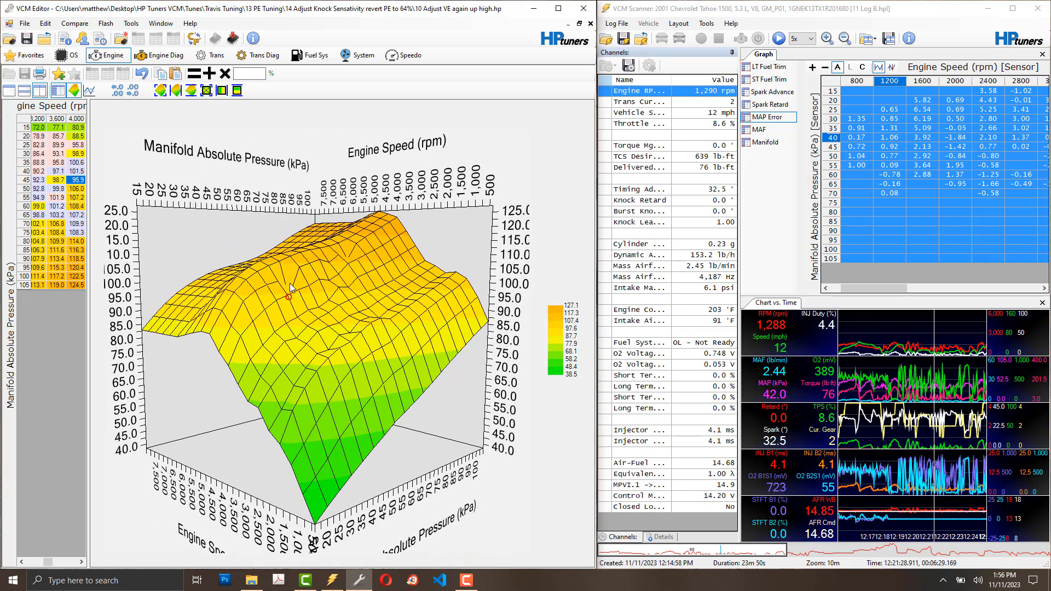
left_click_drag(290, 285, 307, 313)
left_click(285, 279)
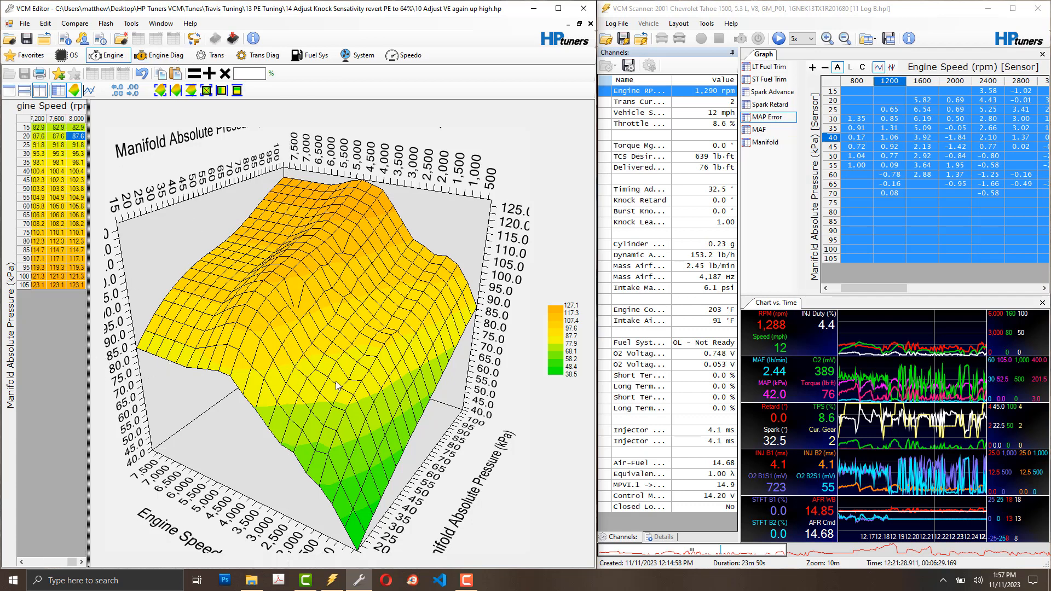
left_click_drag(336, 386, 363, 131)
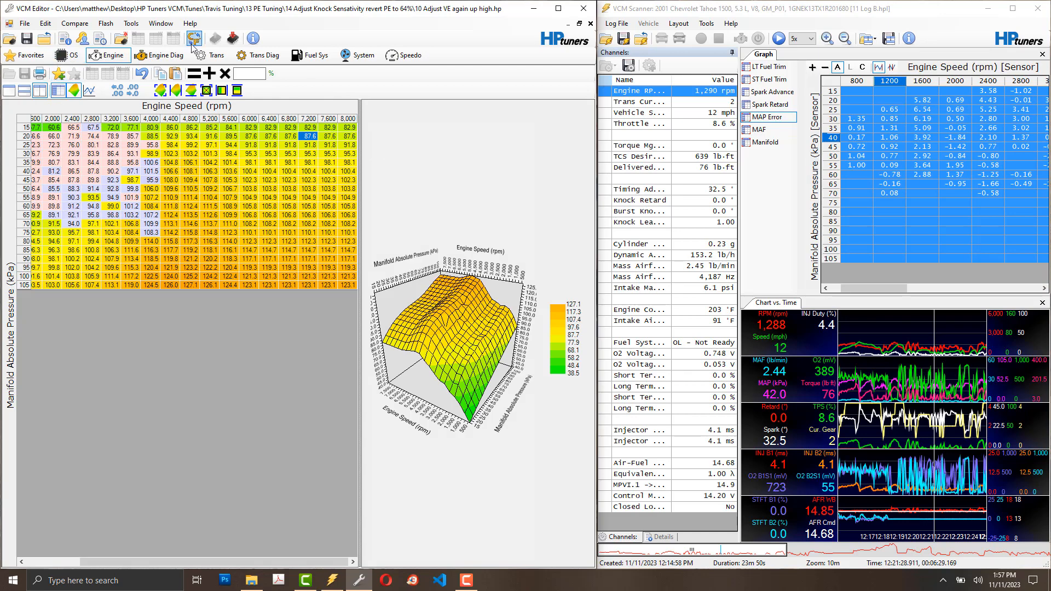
Step: Close the tune without saving the VE changes and reopen the file 10 Adjust VE again up high
left_click(23, 23)
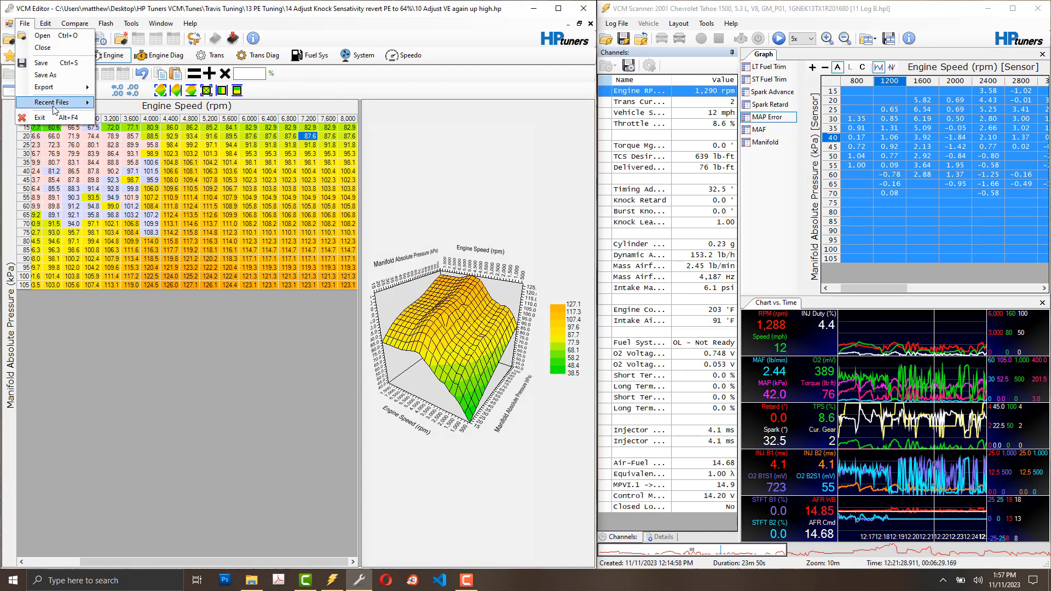
left_click(46, 28)
left_click(46, 28)
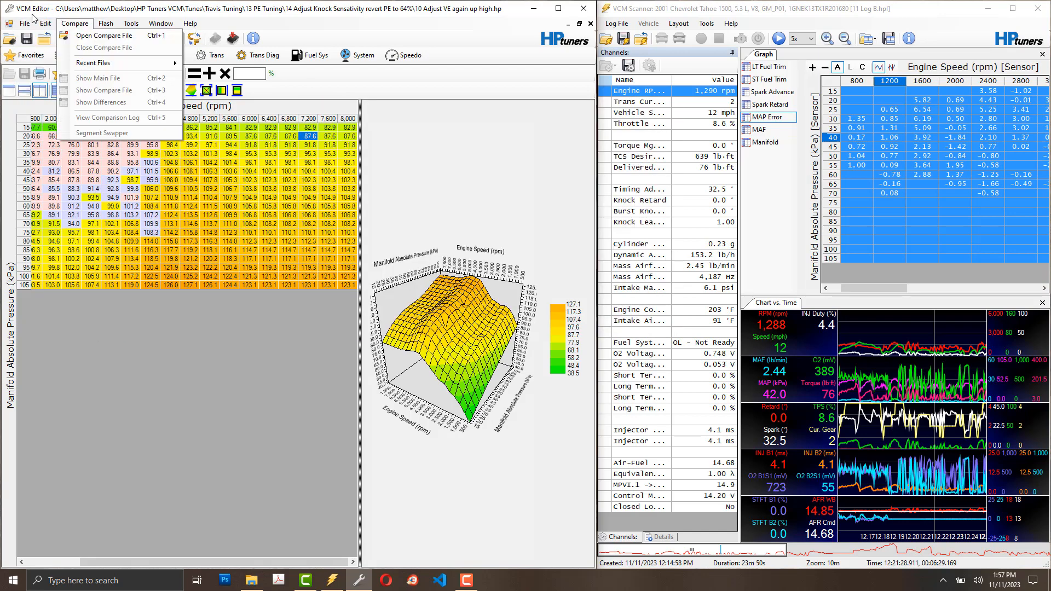
double_click(12, 24)
left_click(45, 25)
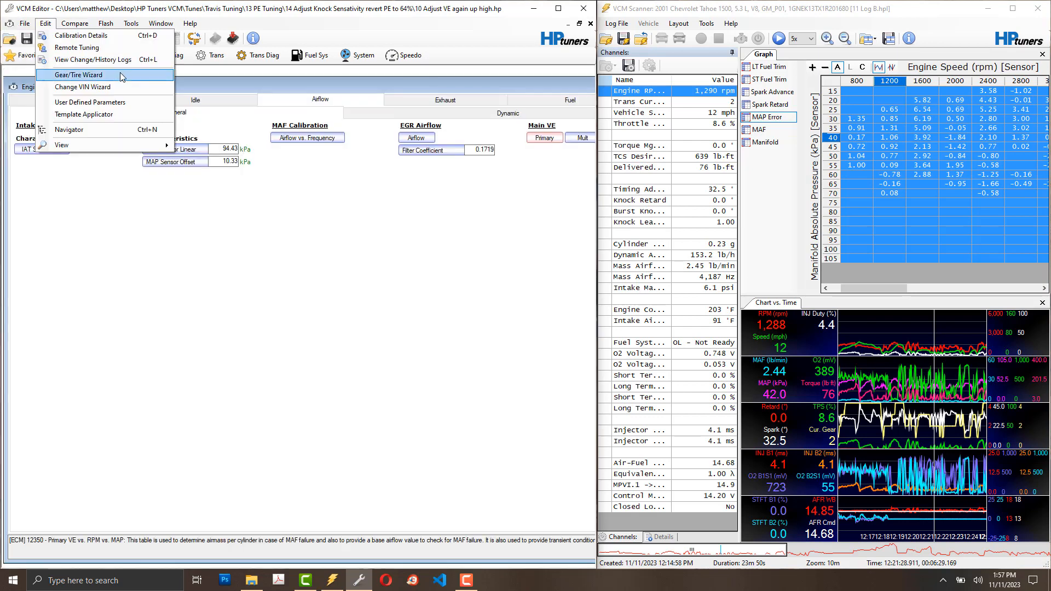
left_click(5, 35)
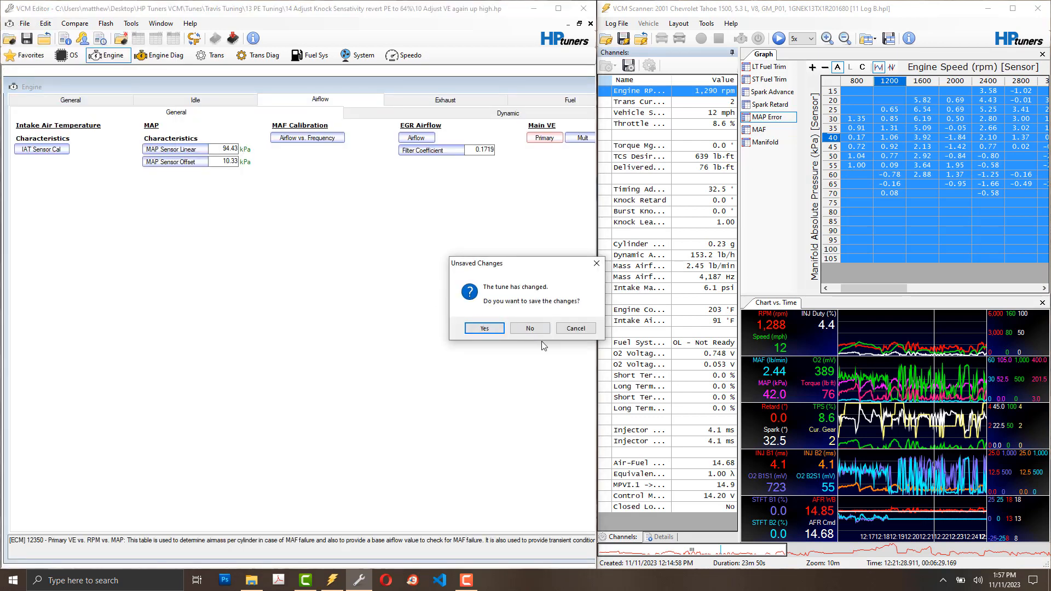
left_click(530, 328)
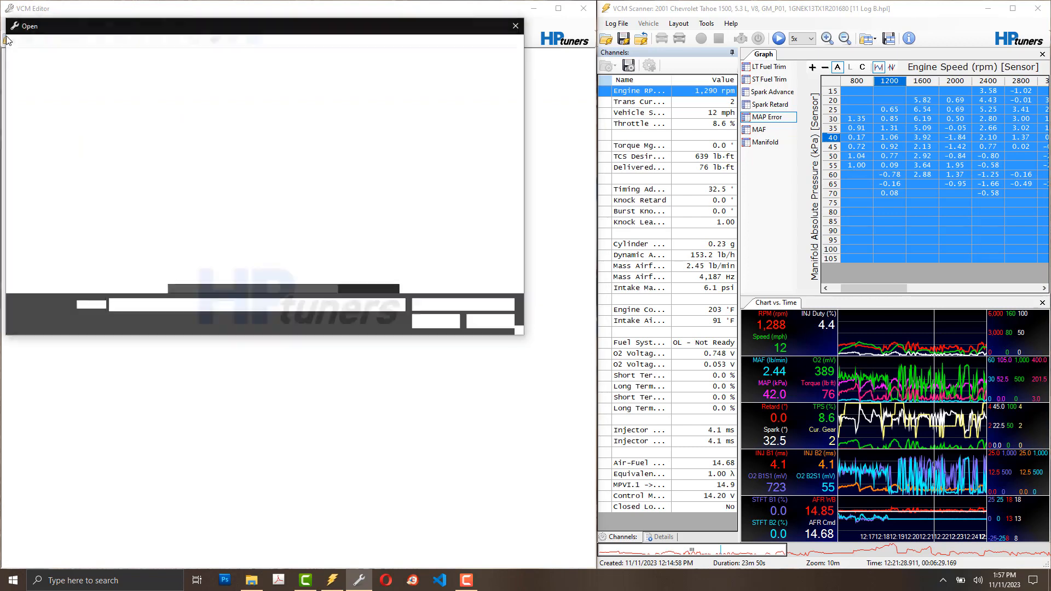
left_click(267, 210)
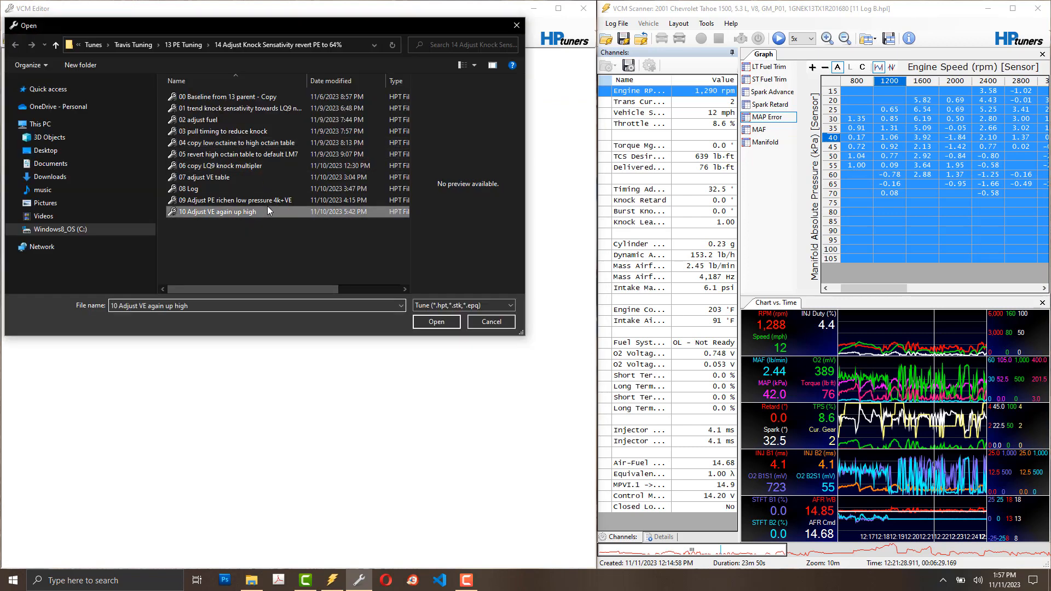
left_click(427, 323)
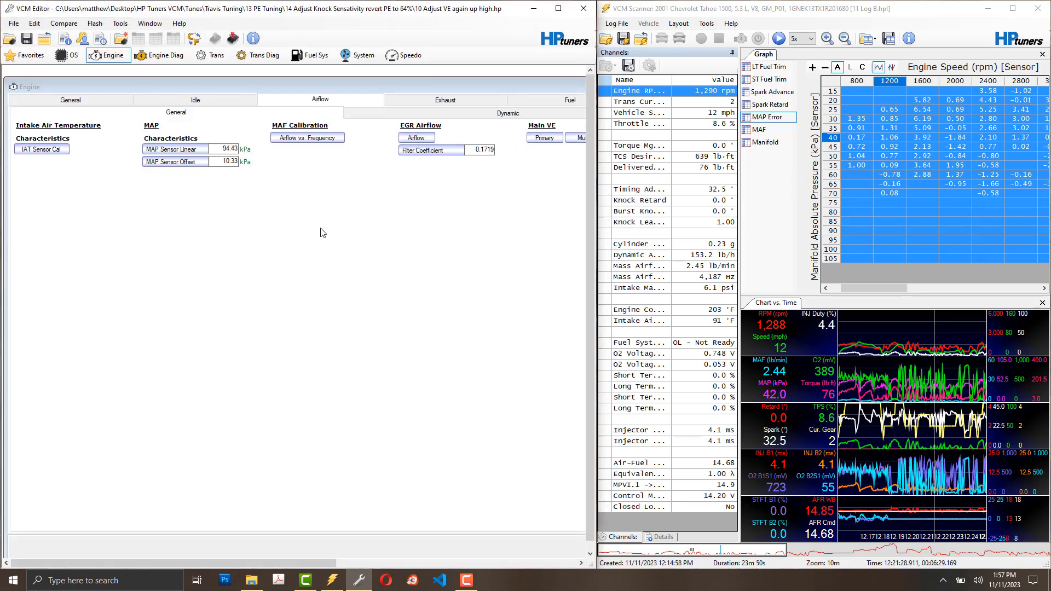
Step: Maximize the Engine window and open the Main VE Primary table with its 3D surface rotated and enlarged
double_click(540, 87)
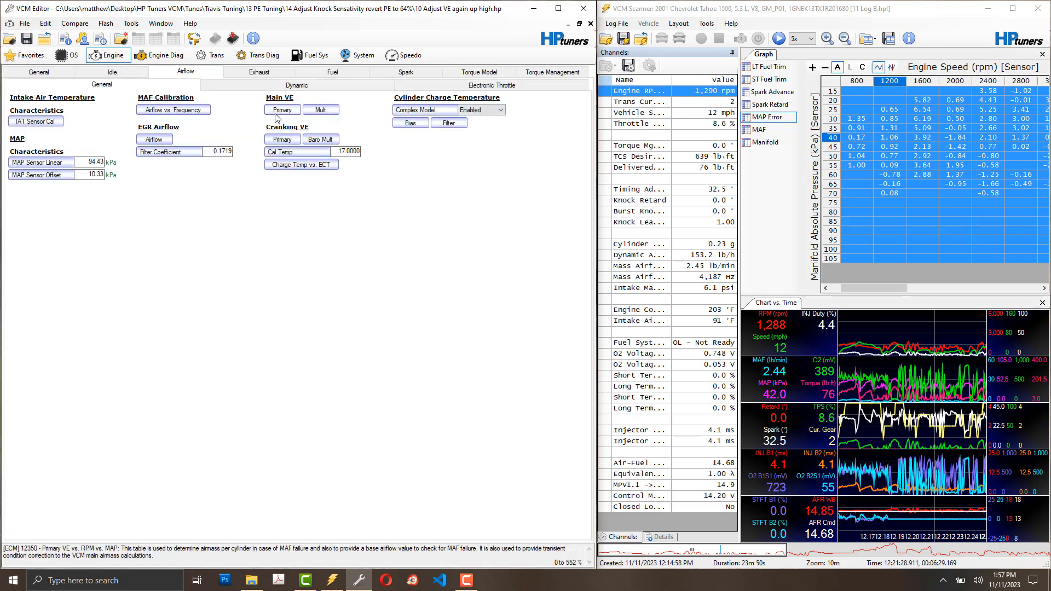
left_click(276, 114)
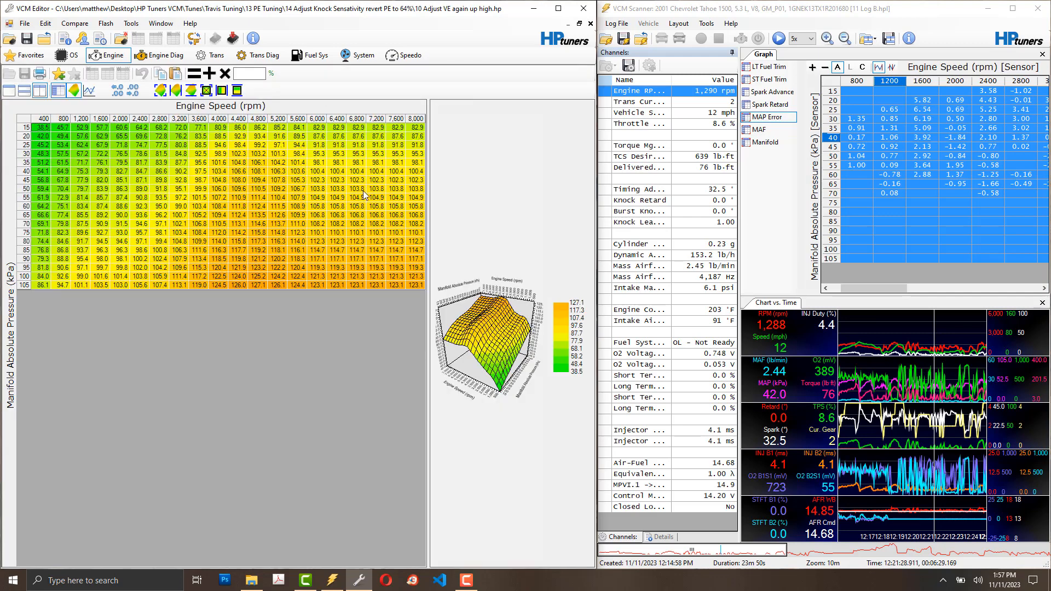
left_click_drag(458, 375, 451, 347)
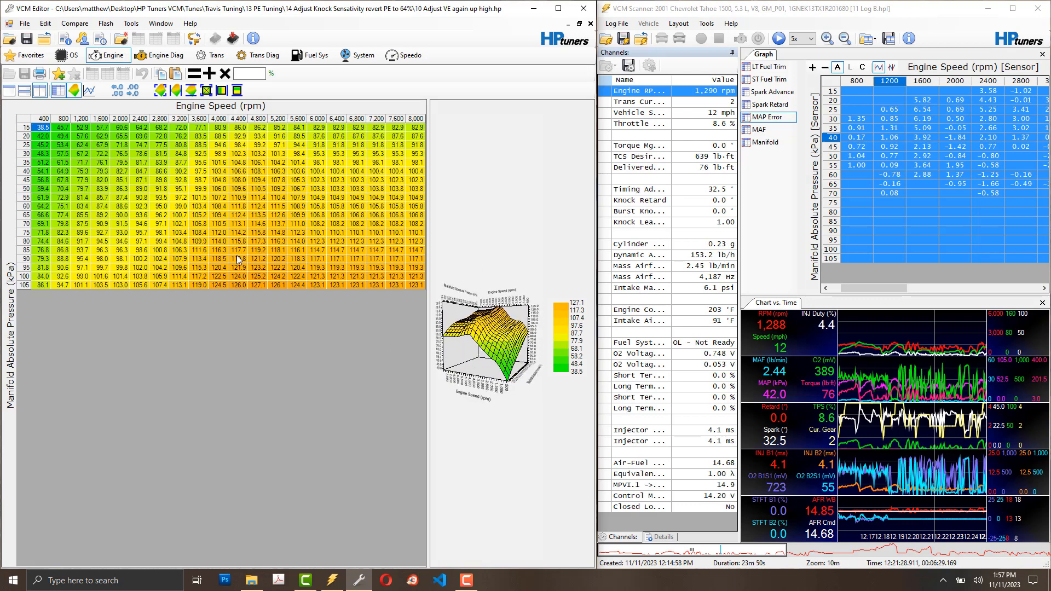
left_click(517, 348)
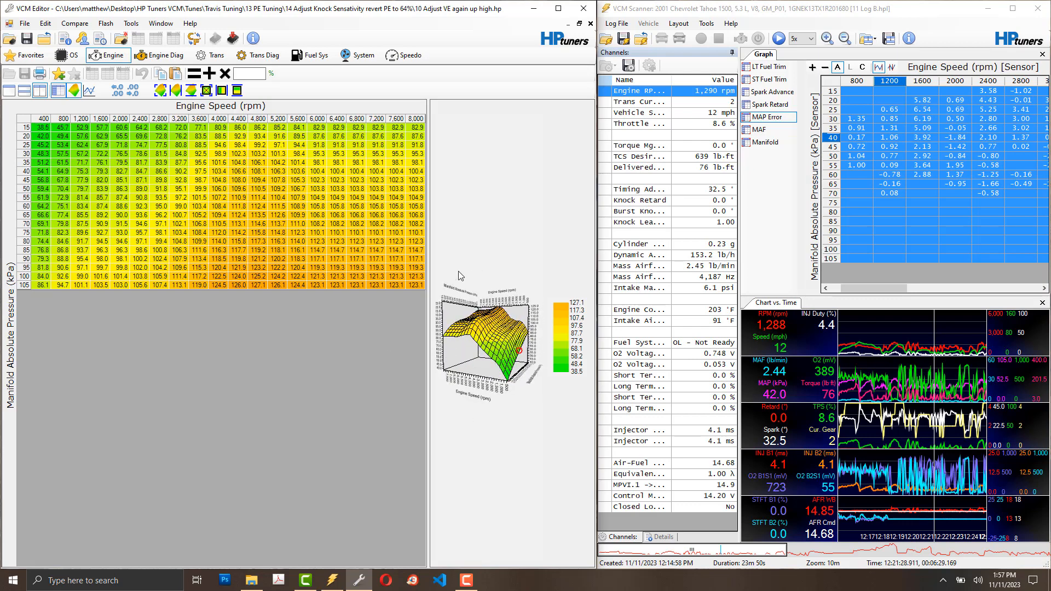
left_click(427, 265)
left_click_drag(101, 289, 100, 289)
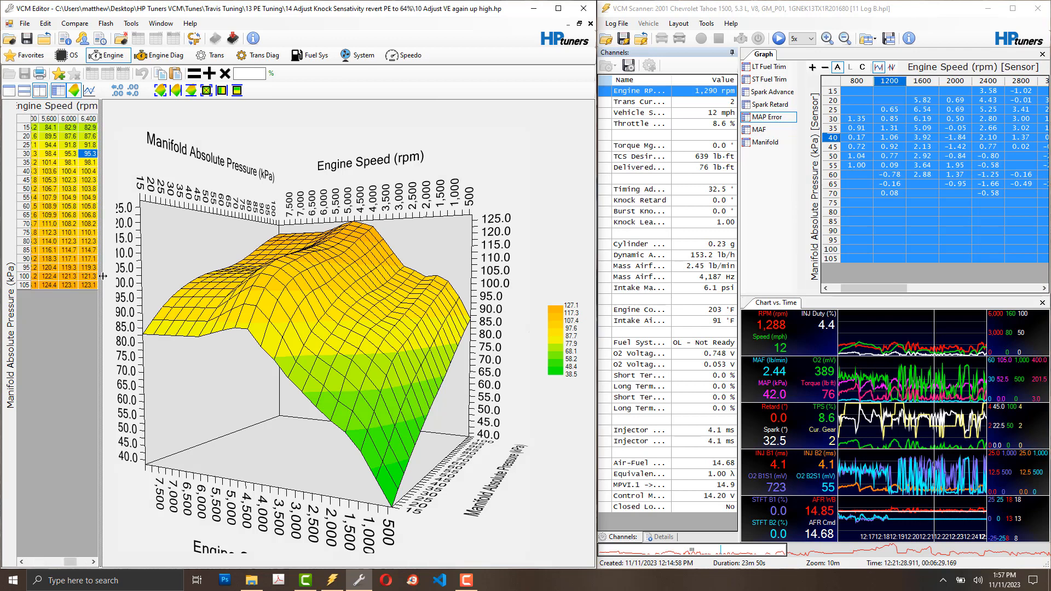
Step: Widen the Primary VE table and examine the MAP Error columns at 1,600 and 2,400 rpm at low manifold pressure
left_click_drag(103, 275, 480, 293)
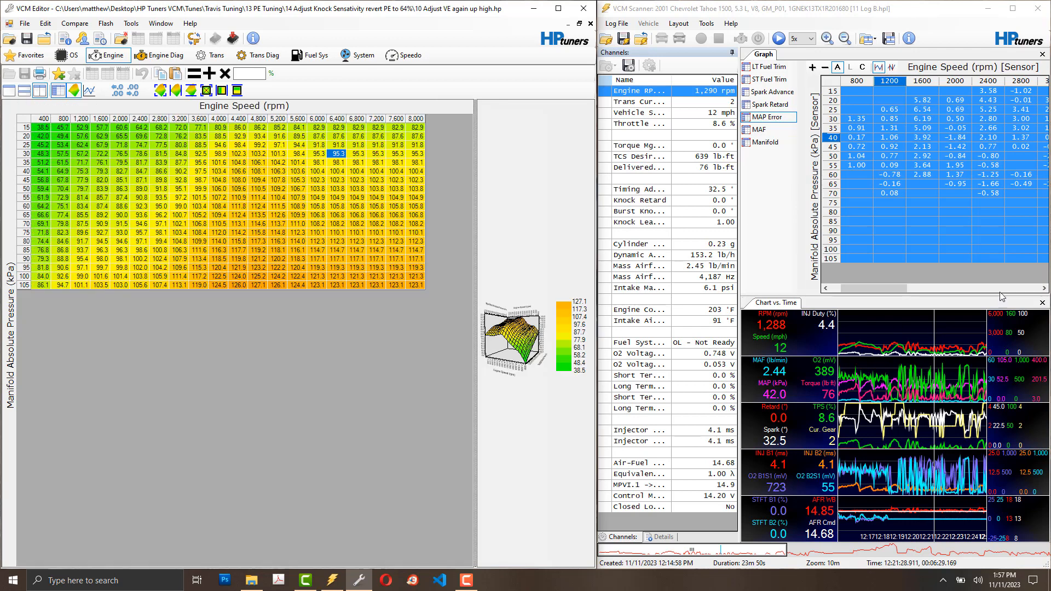
left_click(932, 233)
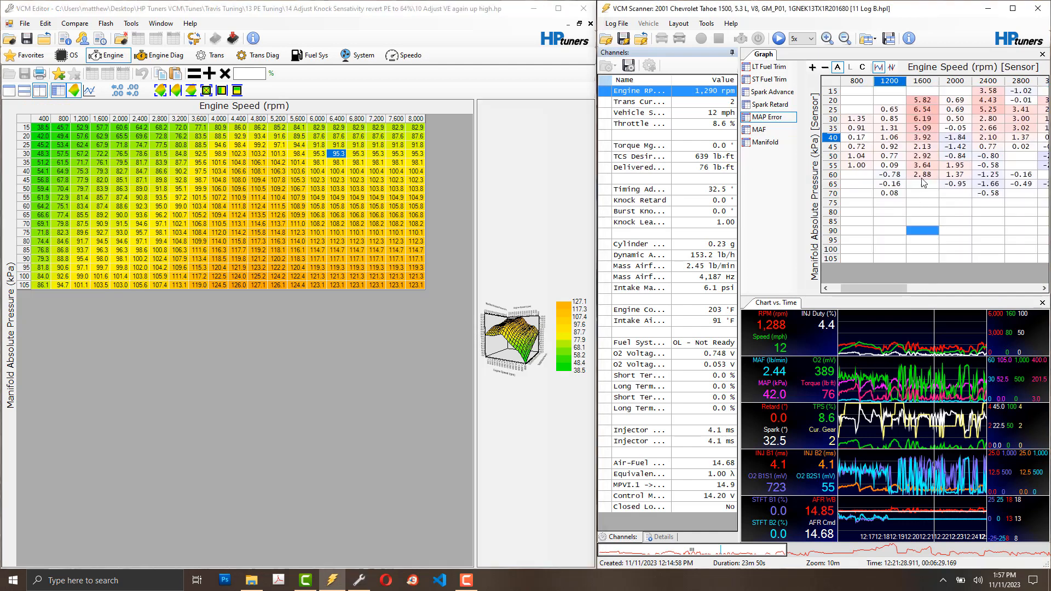
left_click_drag(926, 93, 925, 138)
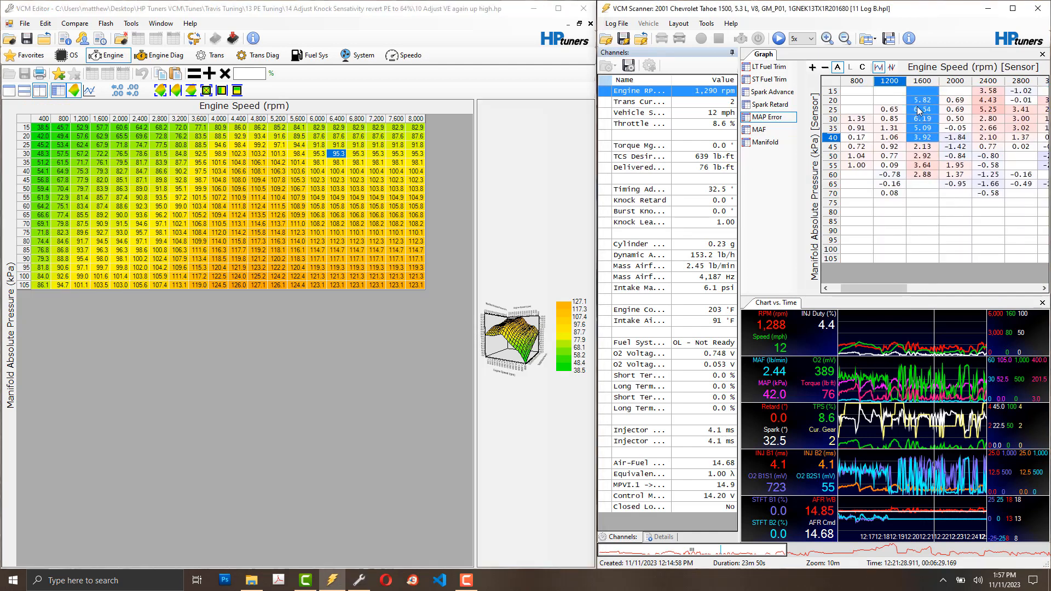
left_click_drag(924, 97, 924, 129)
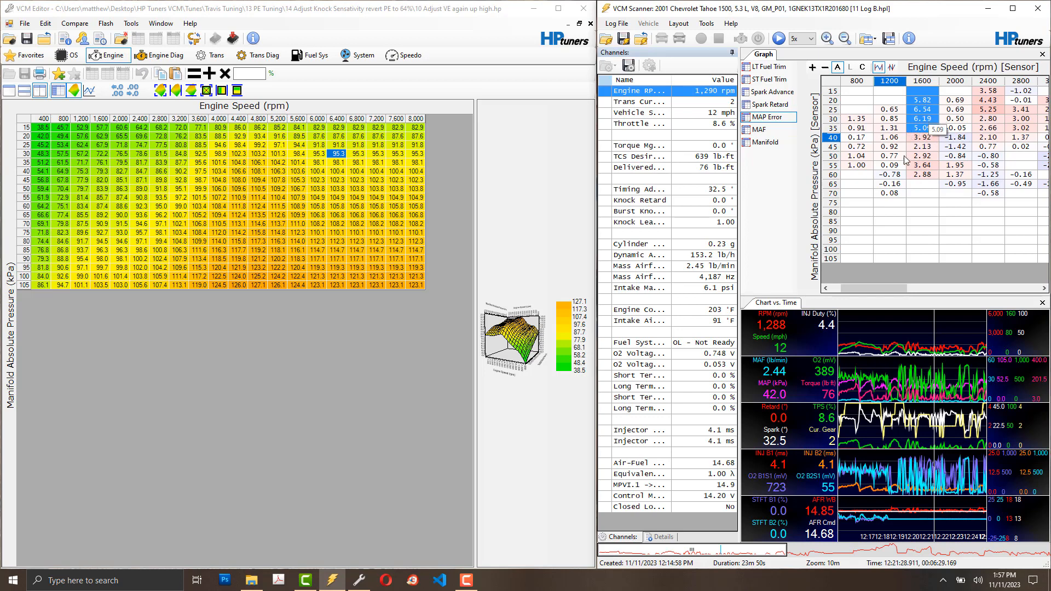
left_click_drag(874, 287, 889, 287)
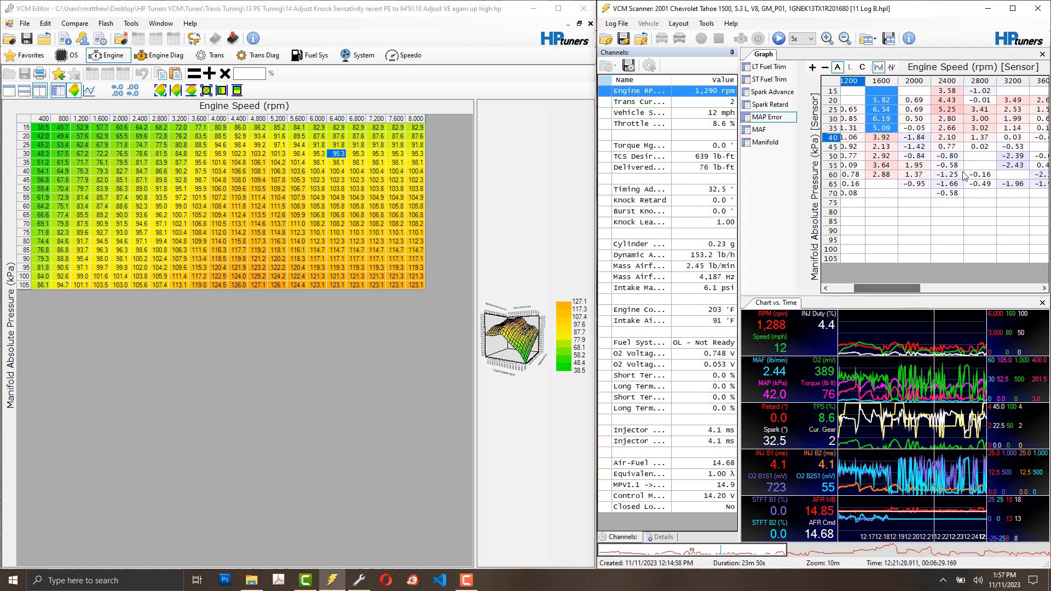
left_click(949, 110)
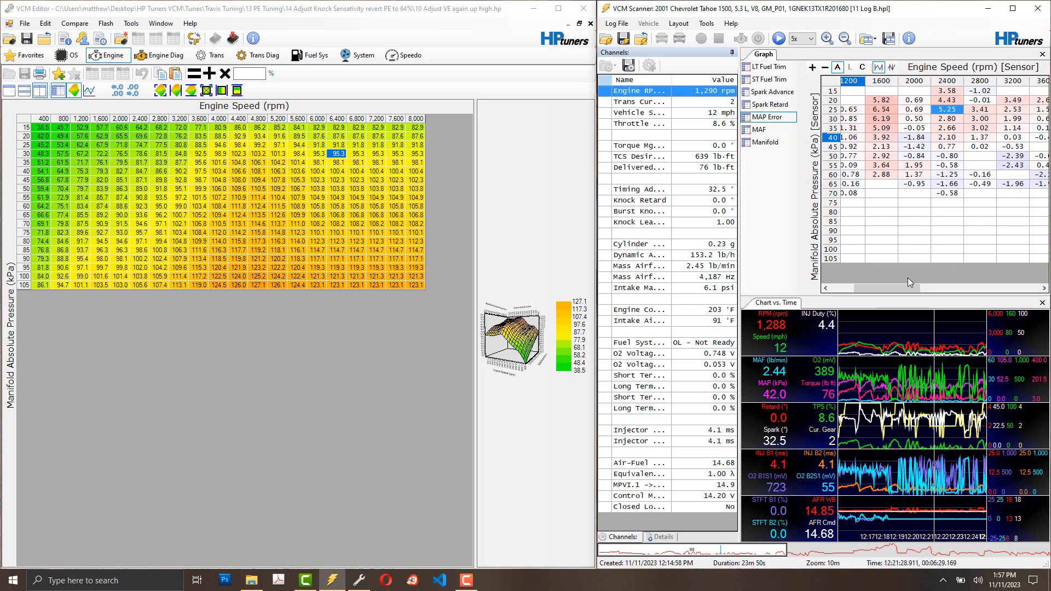
left_click_drag(907, 288, 883, 291)
Step: Go through the individual MAP Error cells at 1,600 rpm from 15 to 35 kPa to judge the needed VE correction
left_click(956, 102)
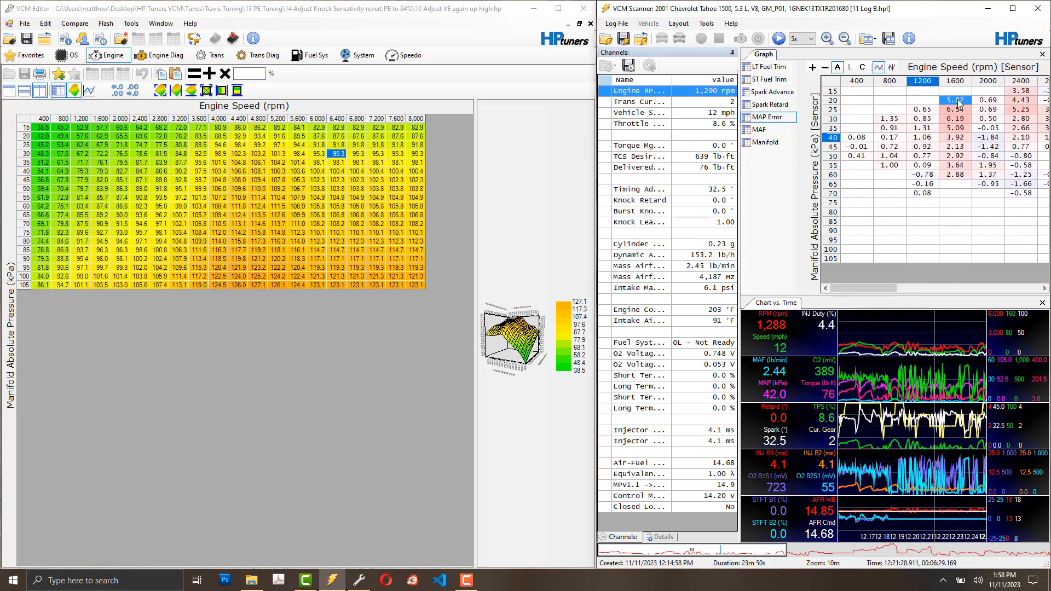
left_click_drag(957, 102, 959, 128)
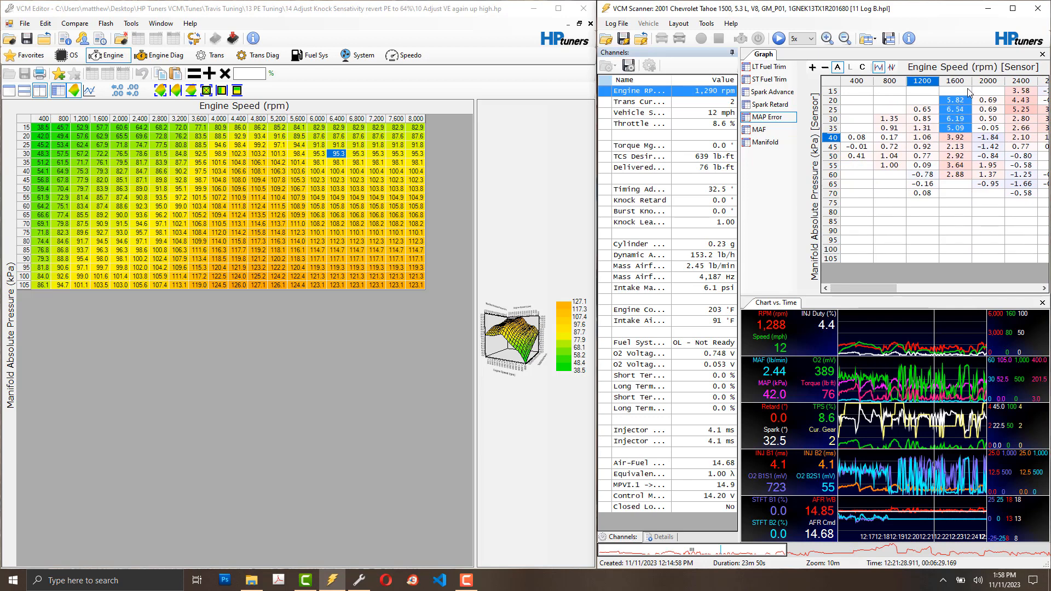
left_click(961, 108)
left_click(961, 99)
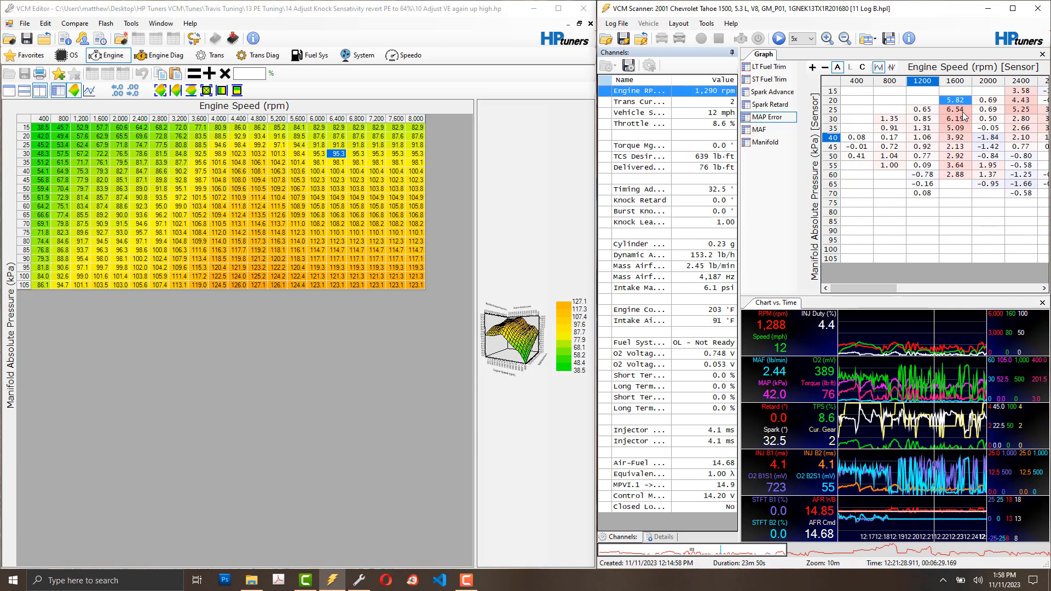
left_click(962, 111)
left_click(962, 118)
left_click(962, 129)
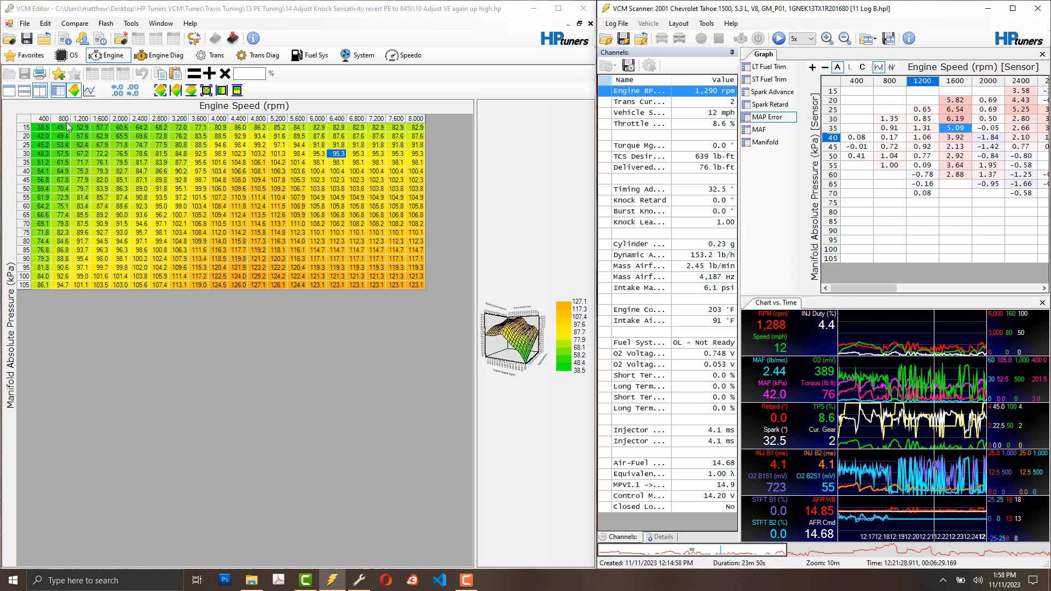
left_click(955, 91)
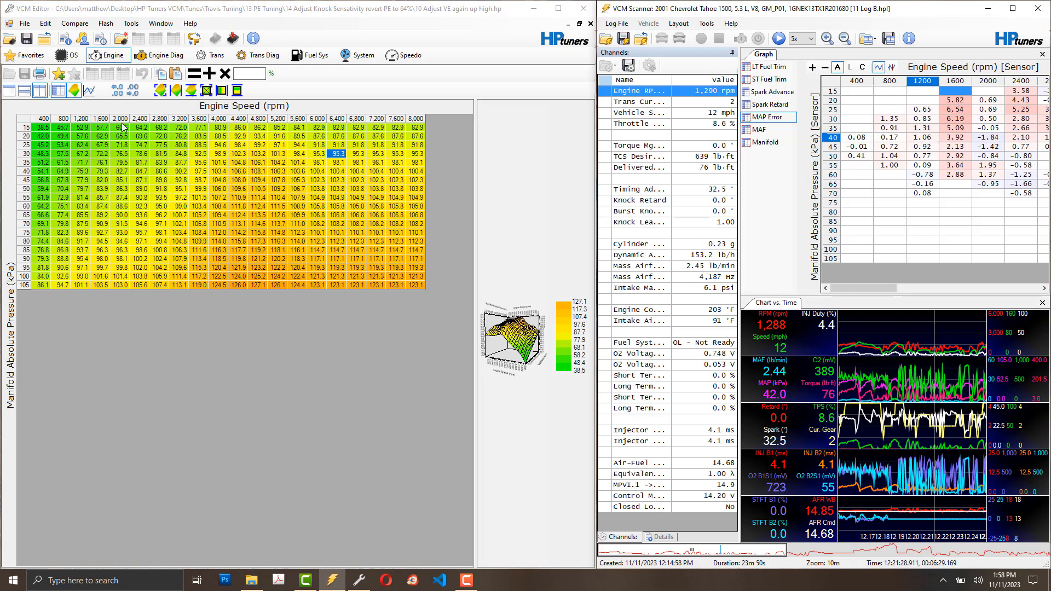
Step: Multiply the Primary VE cells at 1,600 rpm from 15 to 30 kPa by 1.03
left_click(103, 129)
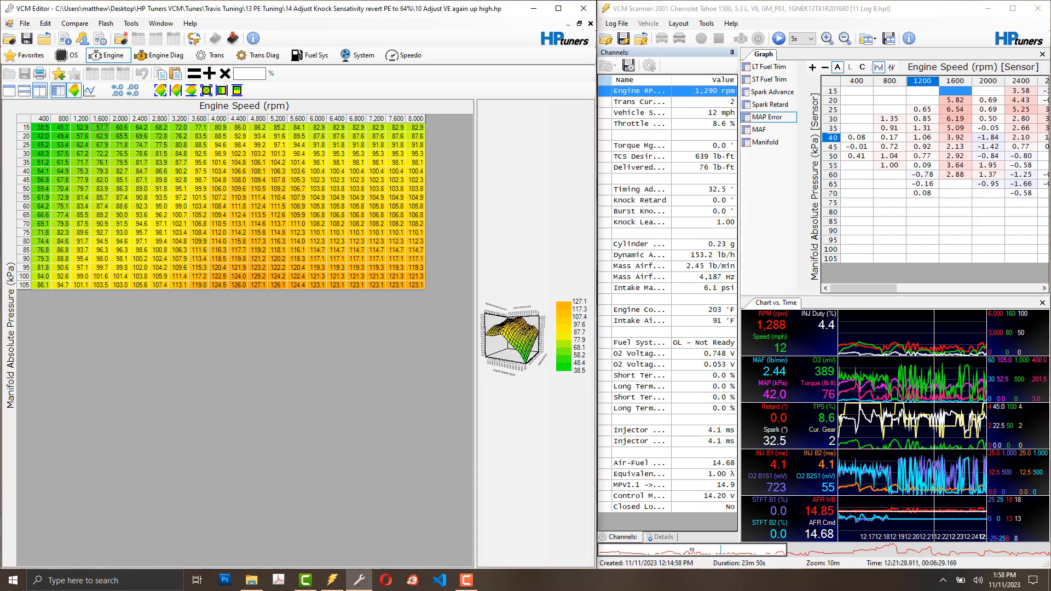
left_click_drag(107, 130, 104, 156)
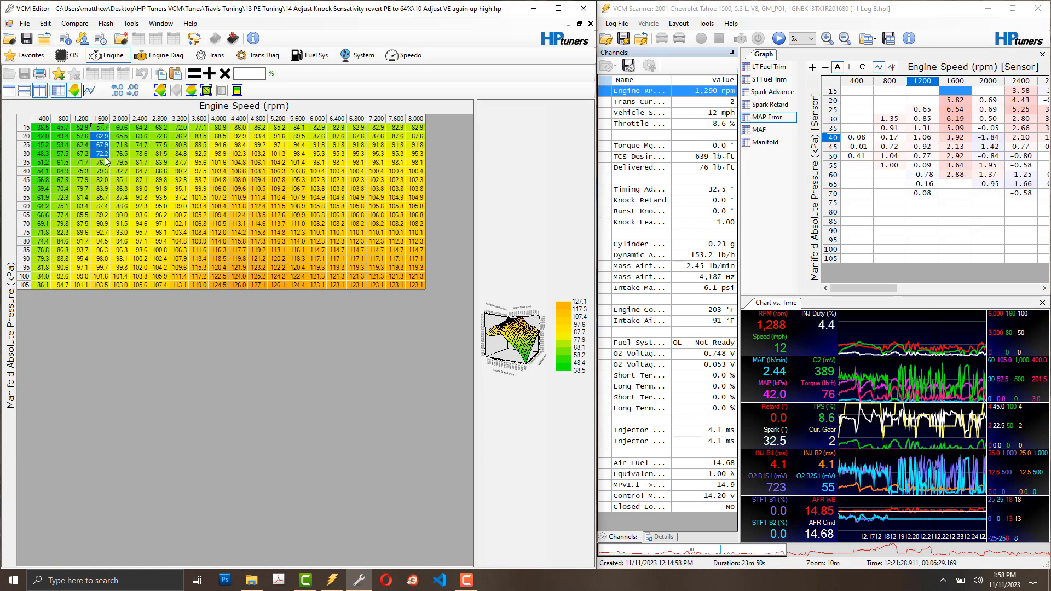
left_click(241, 74)
left_click(225, 75)
left_click(193, 164)
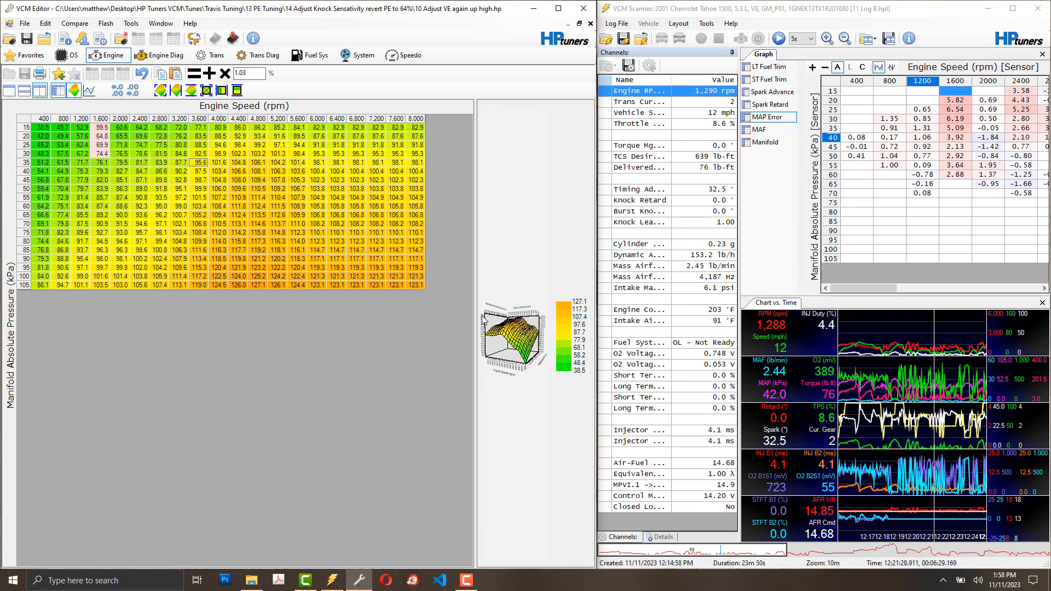
Step: Even out individual VE surface points between 1,200 and 2,000 rpm at 15 to 30 kPa to blend in the raised cells
left_click_drag(474, 314, 125, 304)
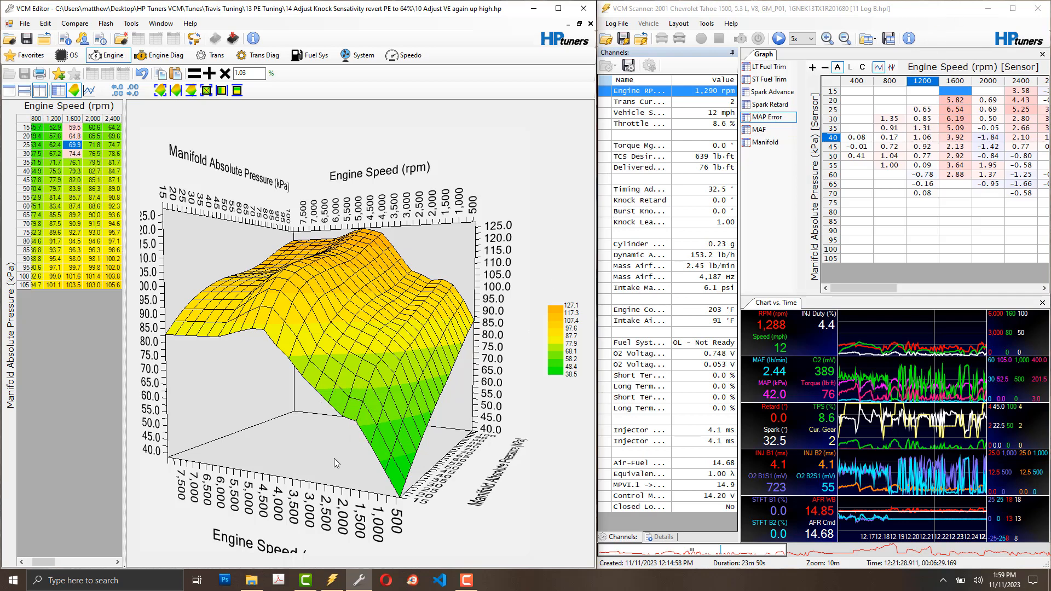
left_click_drag(333, 458, 394, 375)
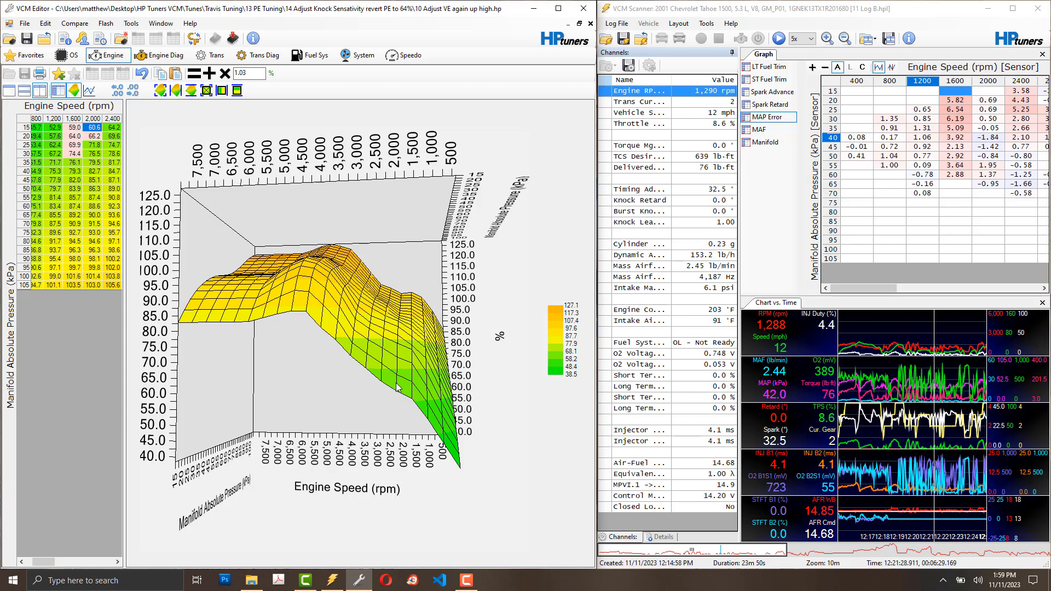
left_click(428, 388)
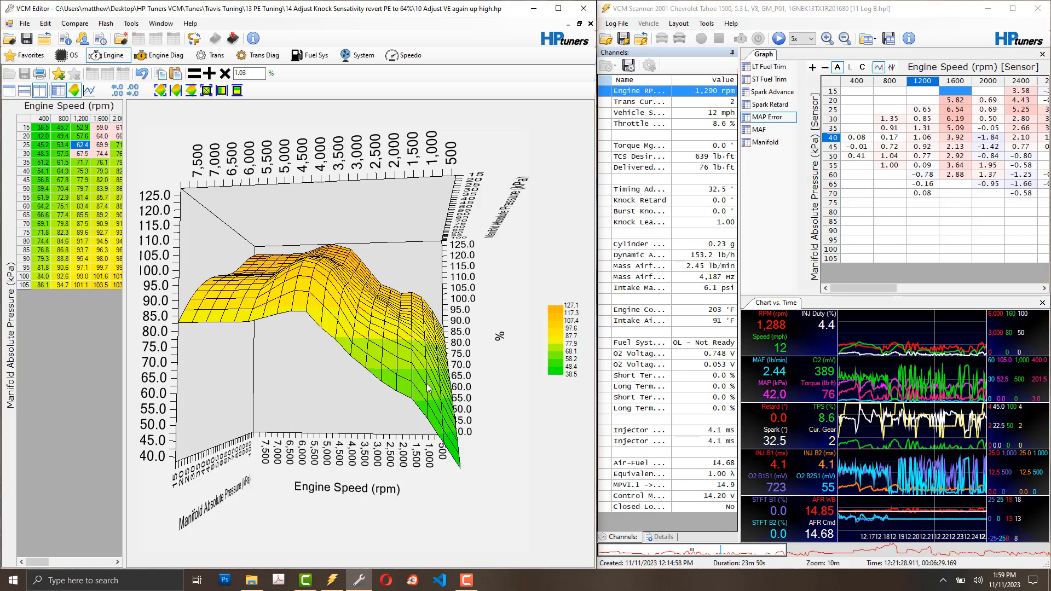
left_click(428, 404)
left_click(426, 419)
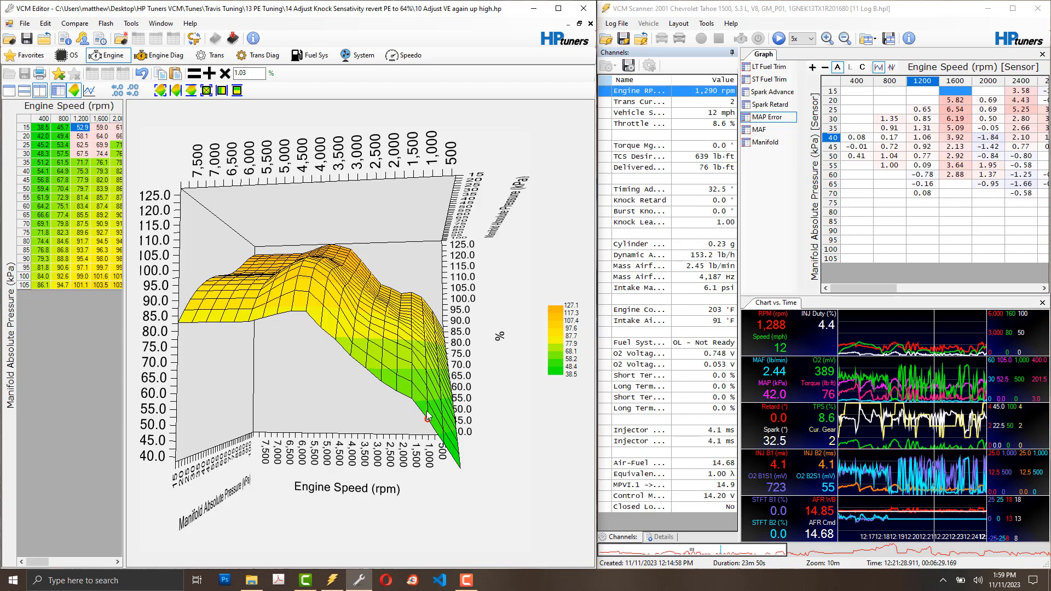
left_click_drag(427, 418, 428, 415)
Step: Check the MAP error at 1,600 rpm and 35 kPa, and raise the VE surface points around 1,600 to 2,000 rpm at 35 to 40 kPa
left_click_drag(458, 402, 372, 417)
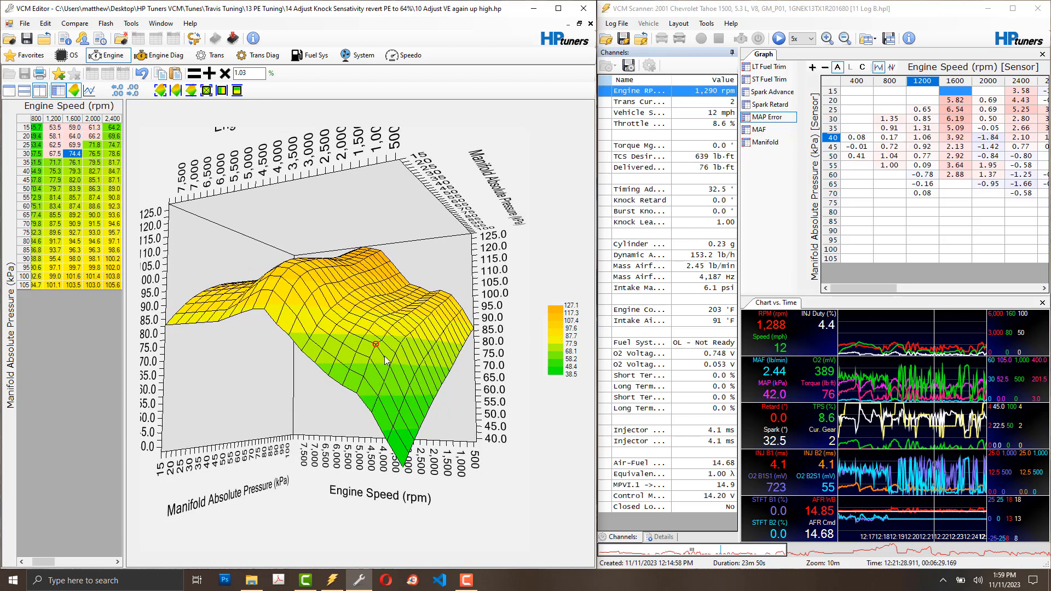
left_click_drag(322, 419, 306, 420)
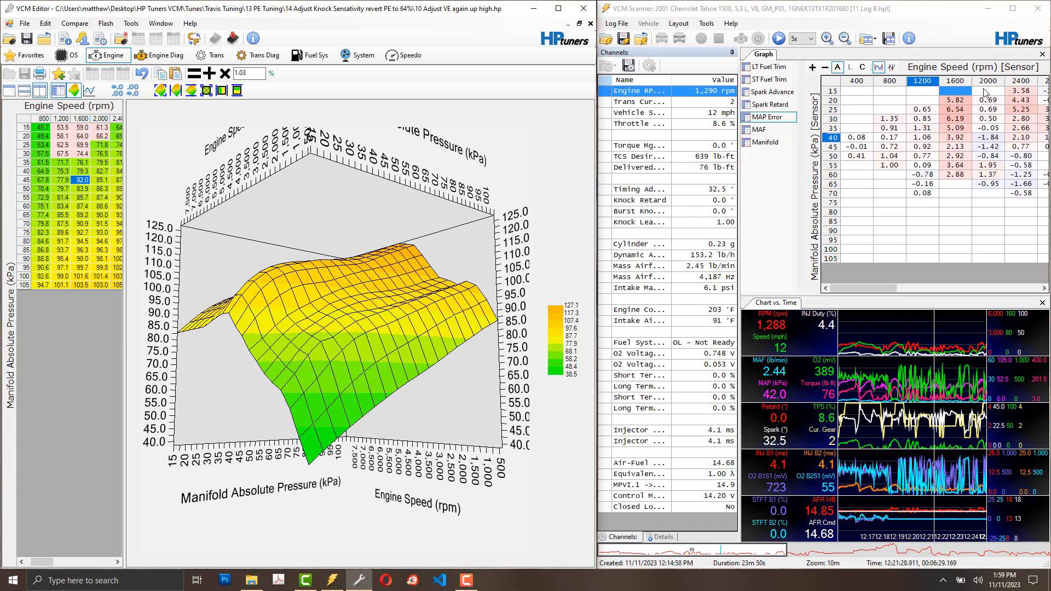
left_click(957, 137)
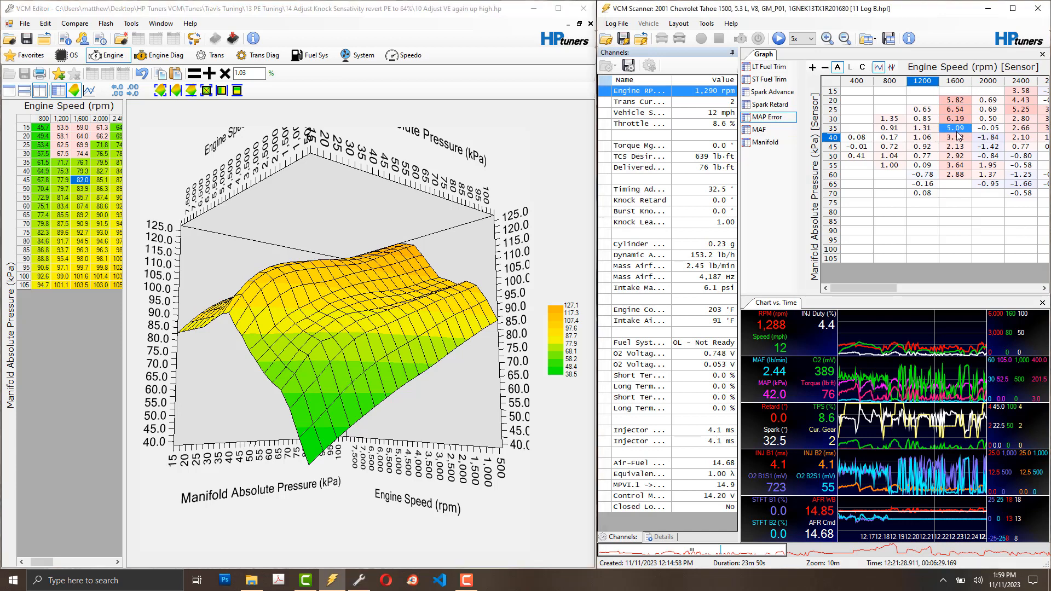
left_click(957, 129)
left_click(335, 342)
left_click_drag(333, 339, 333, 336)
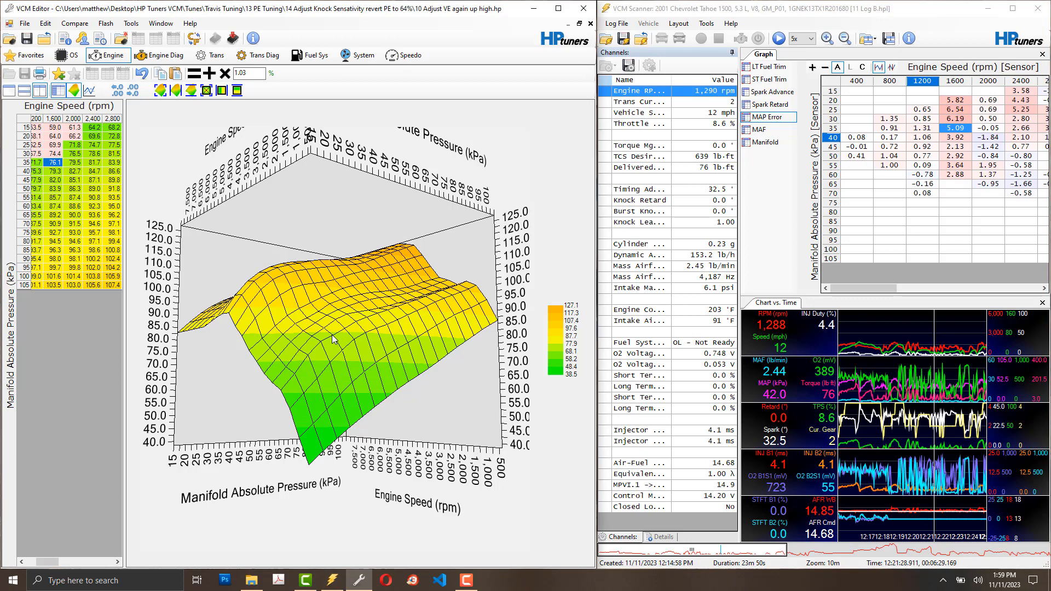
left_click(345, 330)
left_click(333, 335)
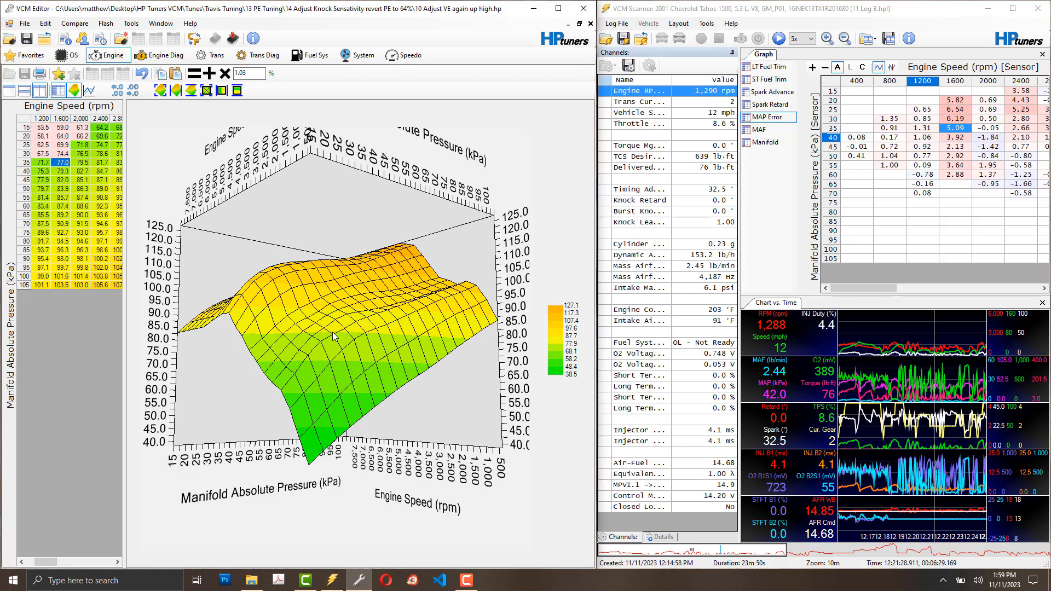
left_click(310, 337)
left_click_drag(310, 334, 309, 333)
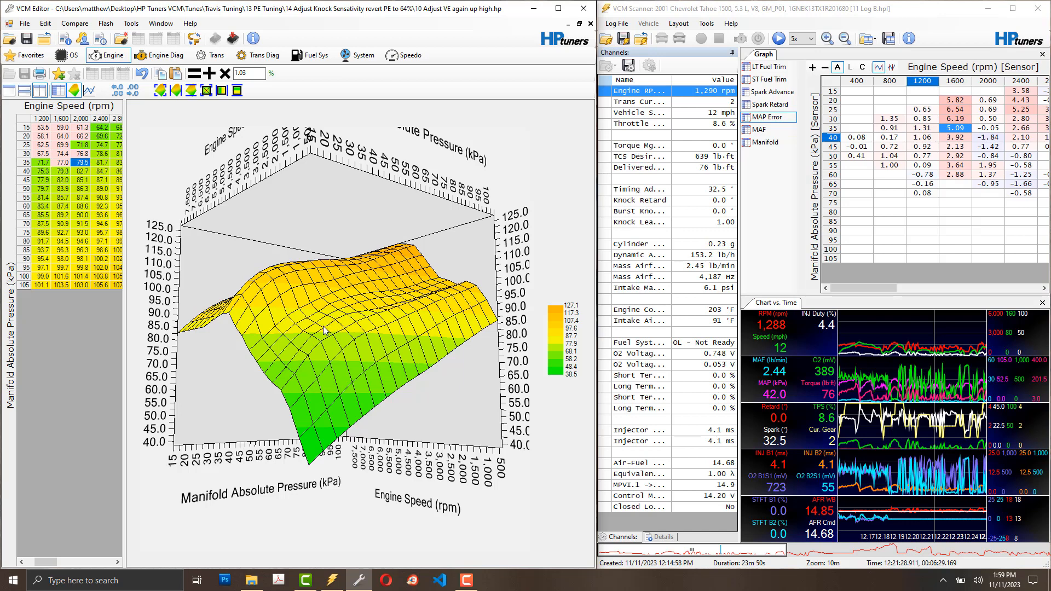
left_click_drag(322, 325, 323, 324)
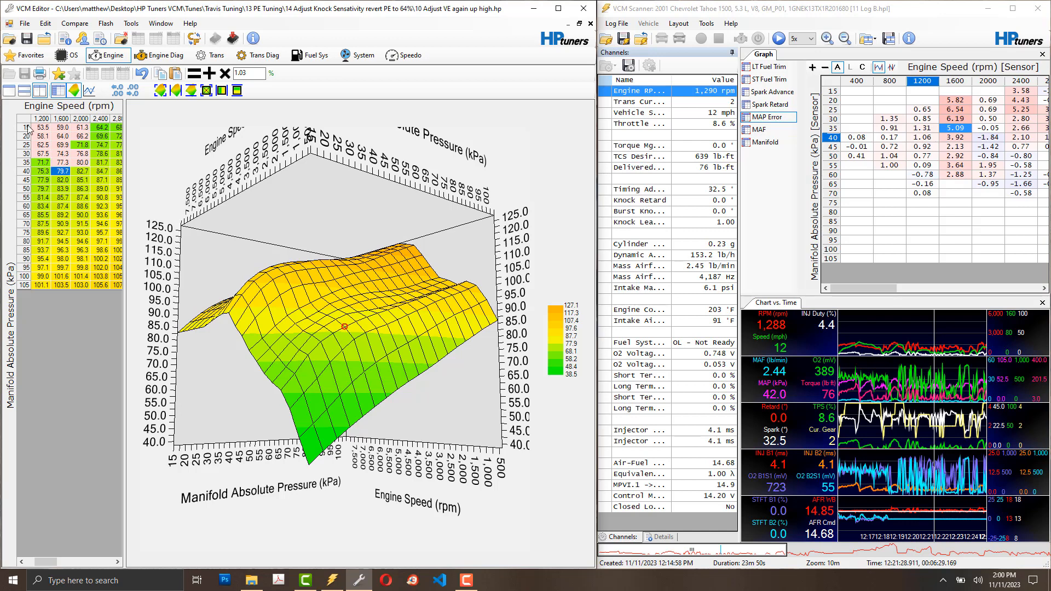
Step: Smooth the 1,600, 2,000 and 1,200 rpm columns of the VE table between their vertical bounds
left_click(61, 118)
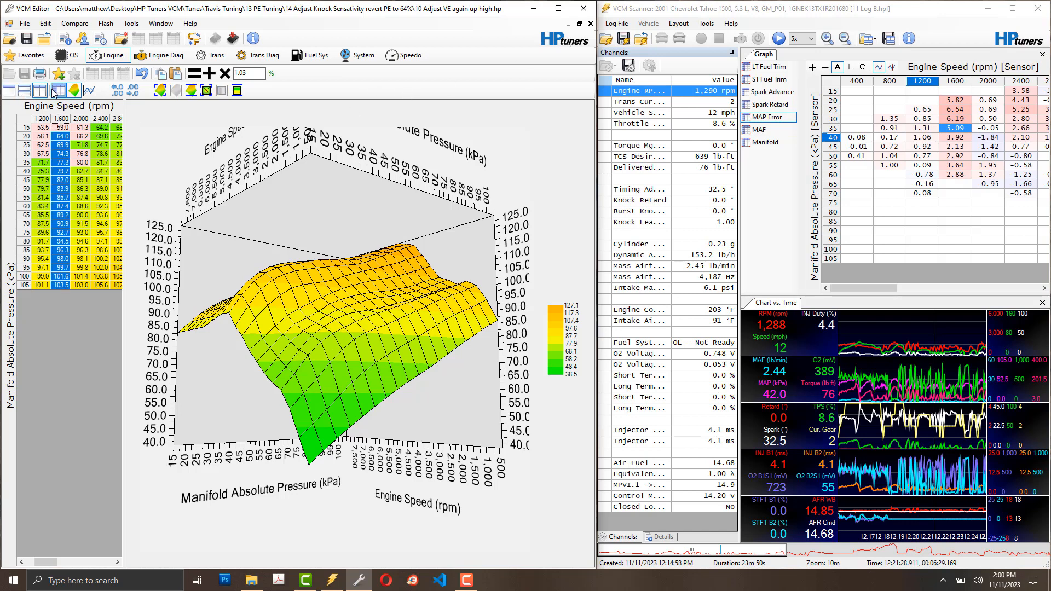
left_click(192, 91)
left_click(81, 118)
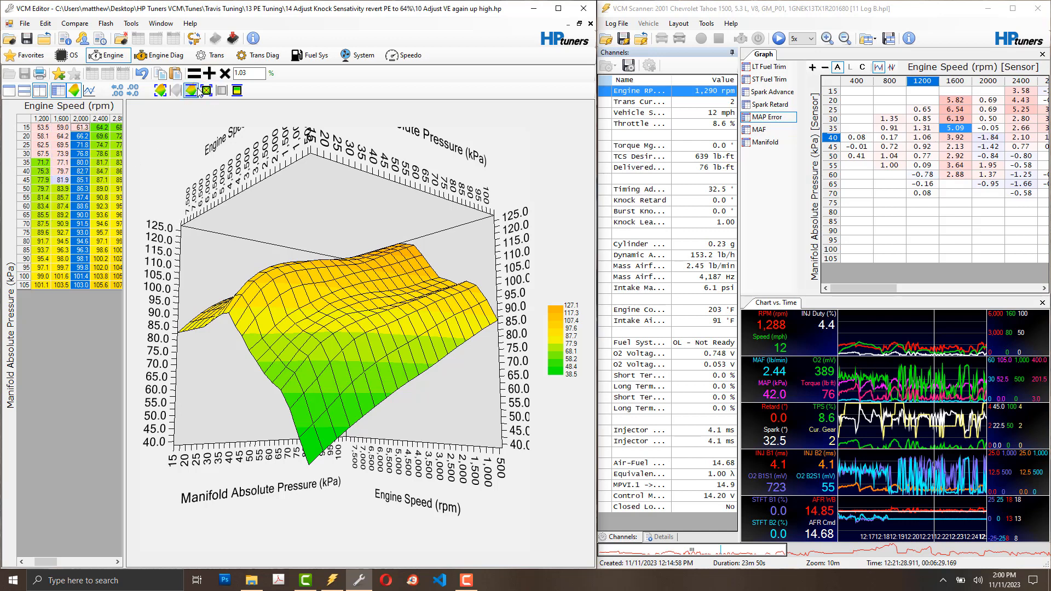
left_click(198, 91)
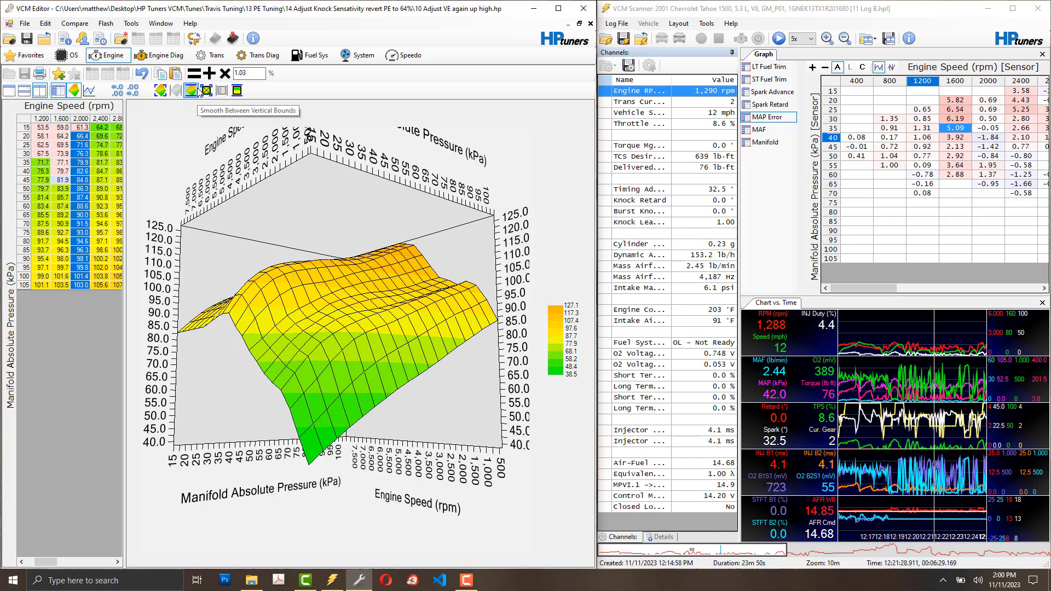
left_click(60, 119)
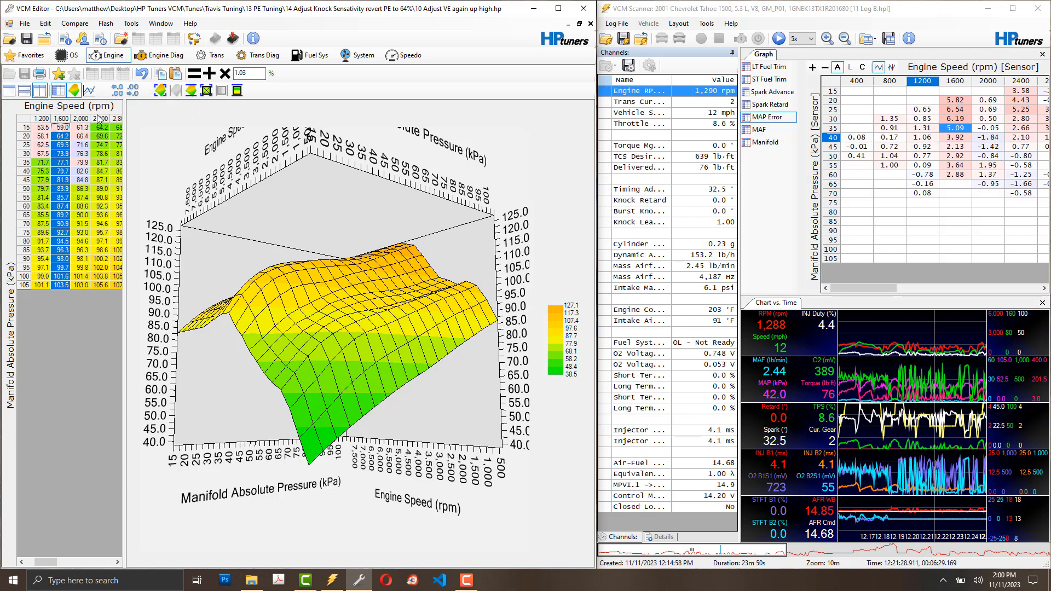
left_click(40, 119)
left_click(189, 89)
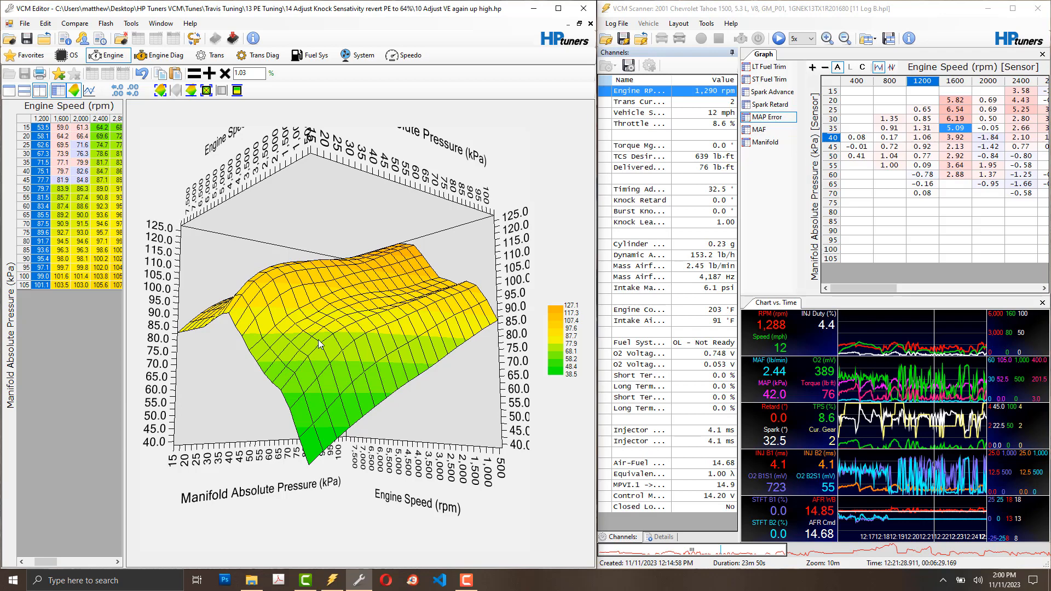
Step: Examine the smoothed VE surface from several angles and review the table values around 1,600 to 2,800 rpm
left_click_drag(405, 428, 421, 435)
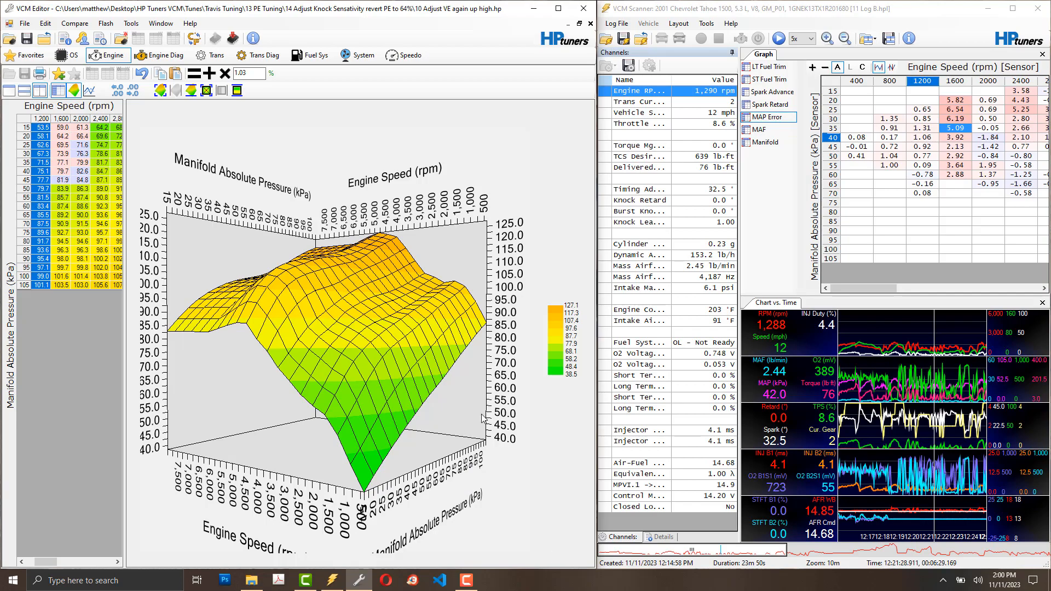
left_click_drag(482, 419, 507, 408)
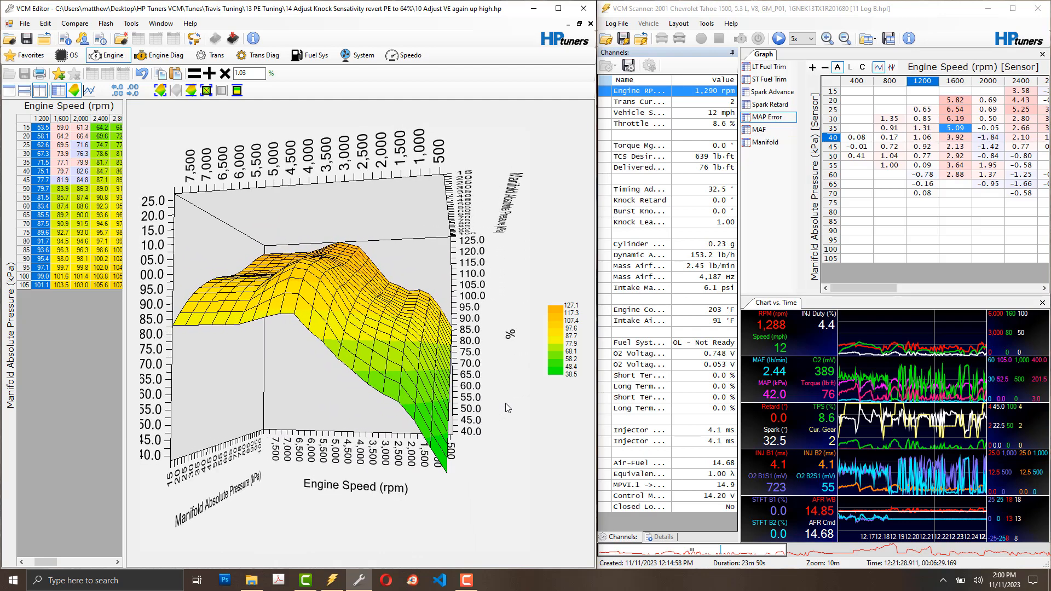
left_click_drag(521, 438, 510, 439)
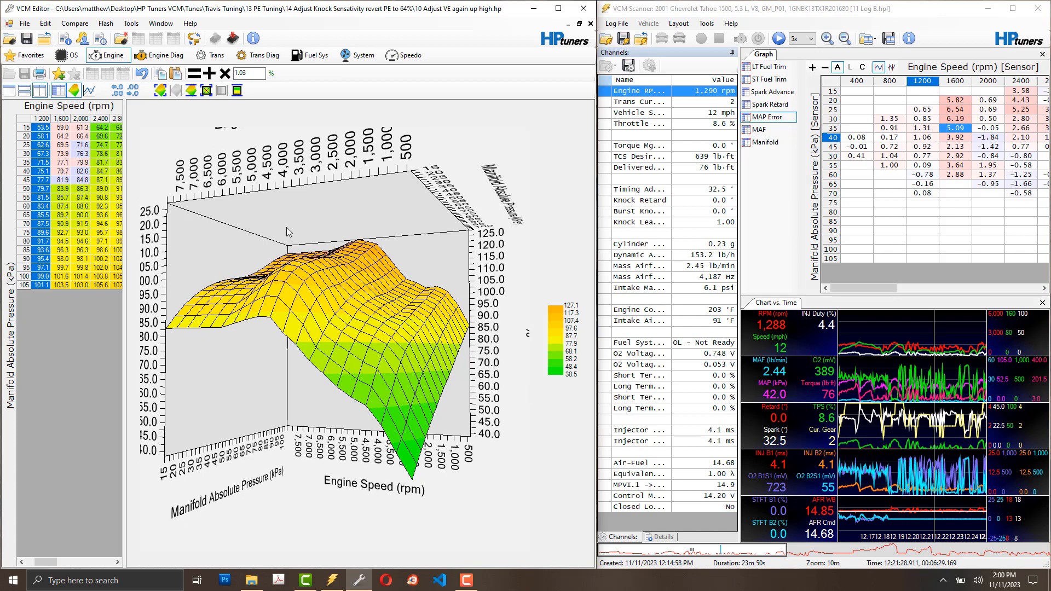
left_click(63, 144)
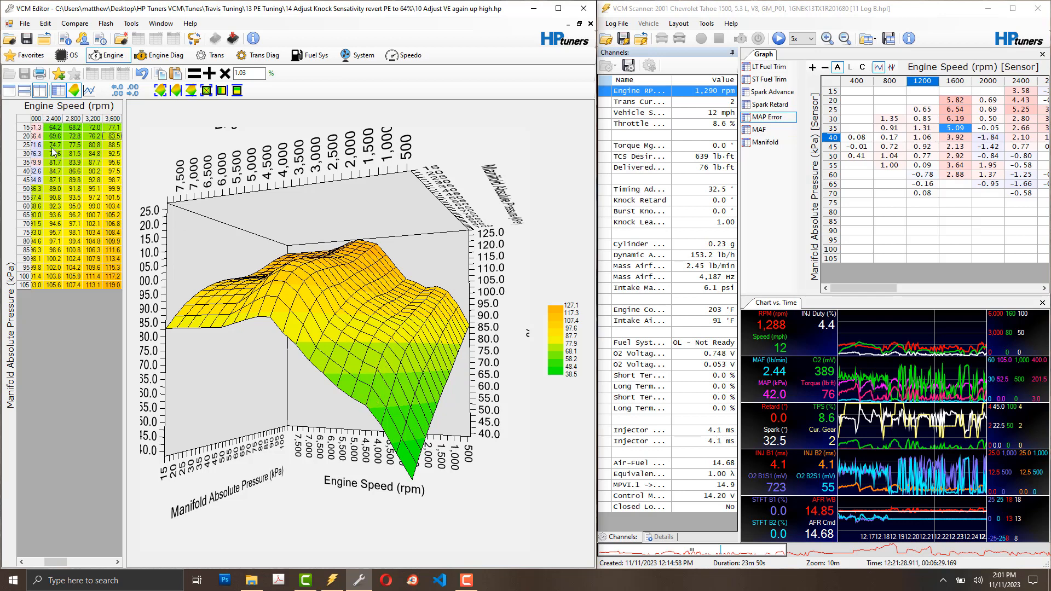
left_click_drag(61, 562, 55, 562)
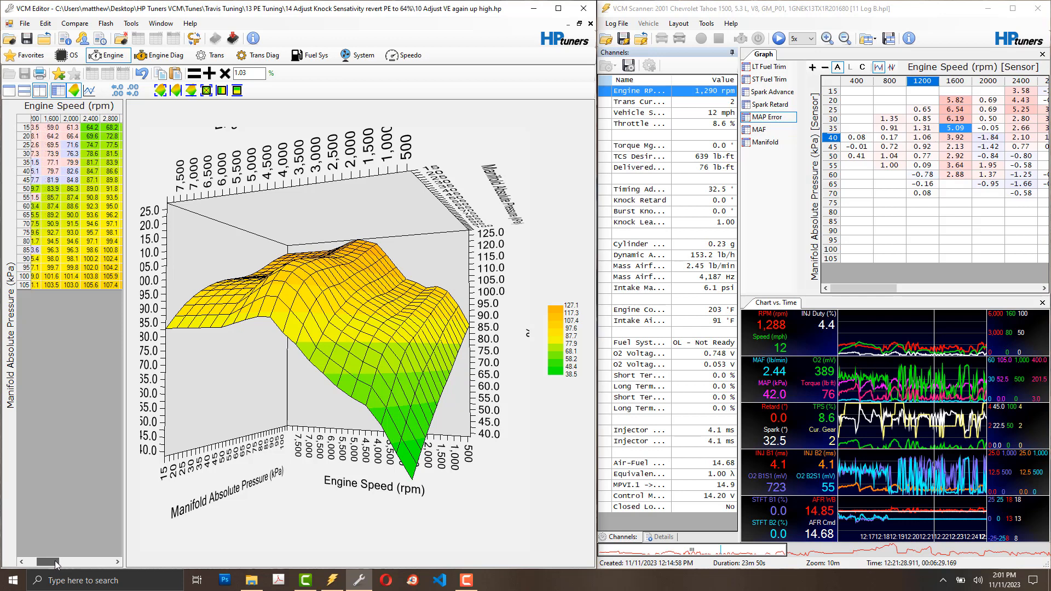
Step: Smooth the VE table cells from 1,600 to 2,400 rpm at 15 to 45 kPa between their horizontal bounds
left_click(54, 120)
left_click_drag(55, 128, 84, 186)
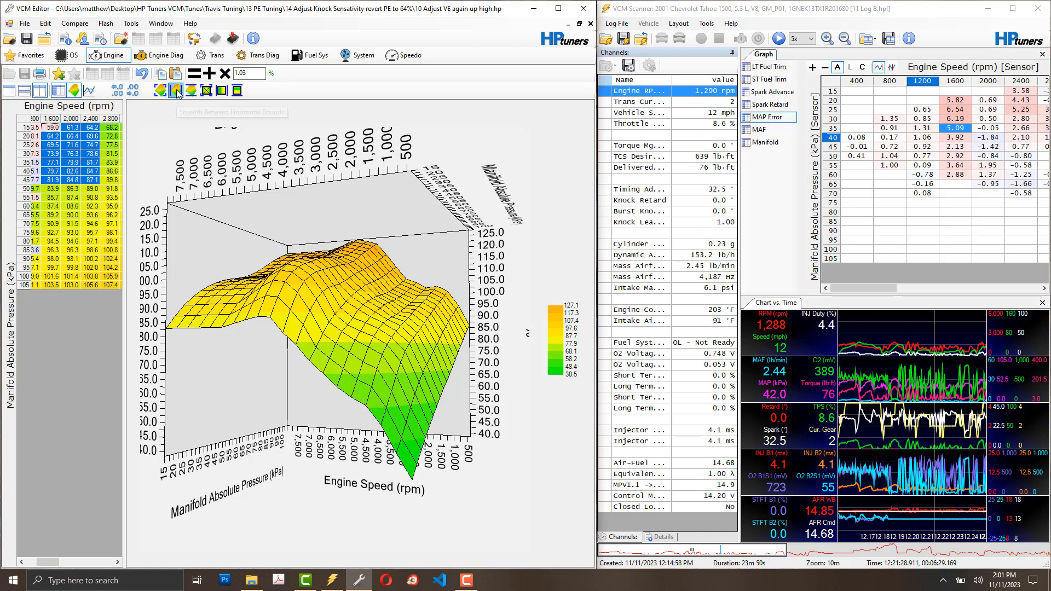
left_click(387, 359)
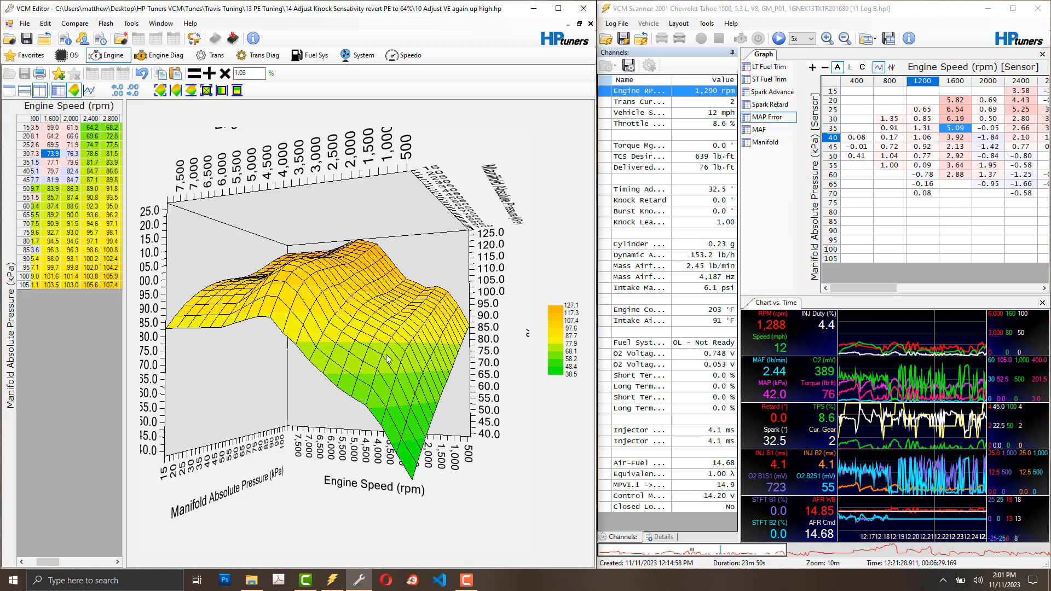
Step: Try smoothing the VE cells from 800 to 1,600 rpm at 15 to 45 kPa between their horizontal bounds
left_click(47, 127)
left_click_drag(46, 563, 41, 565)
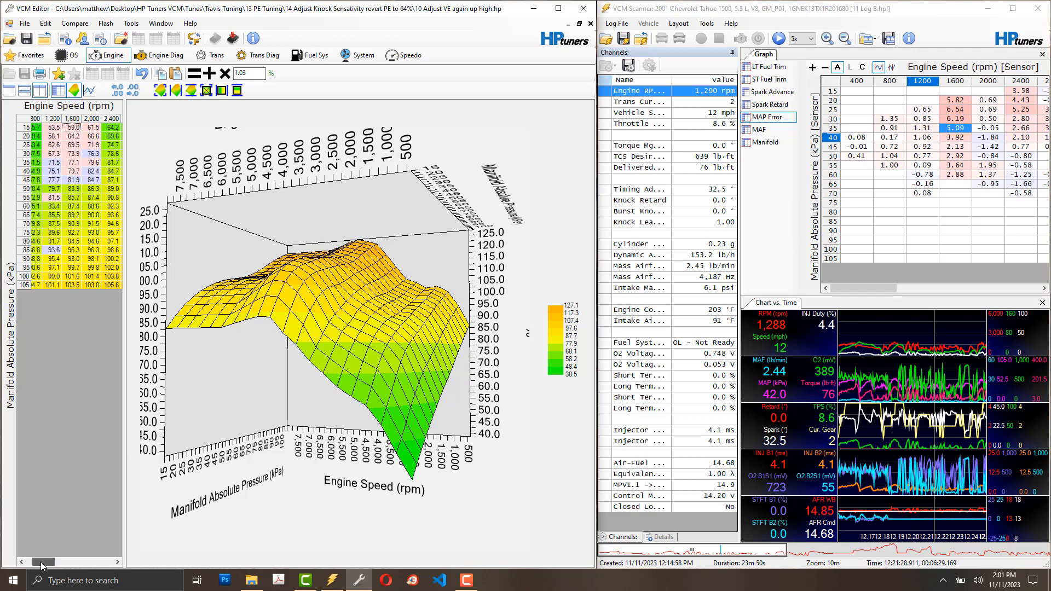
left_click_drag(74, 137, 49, 183)
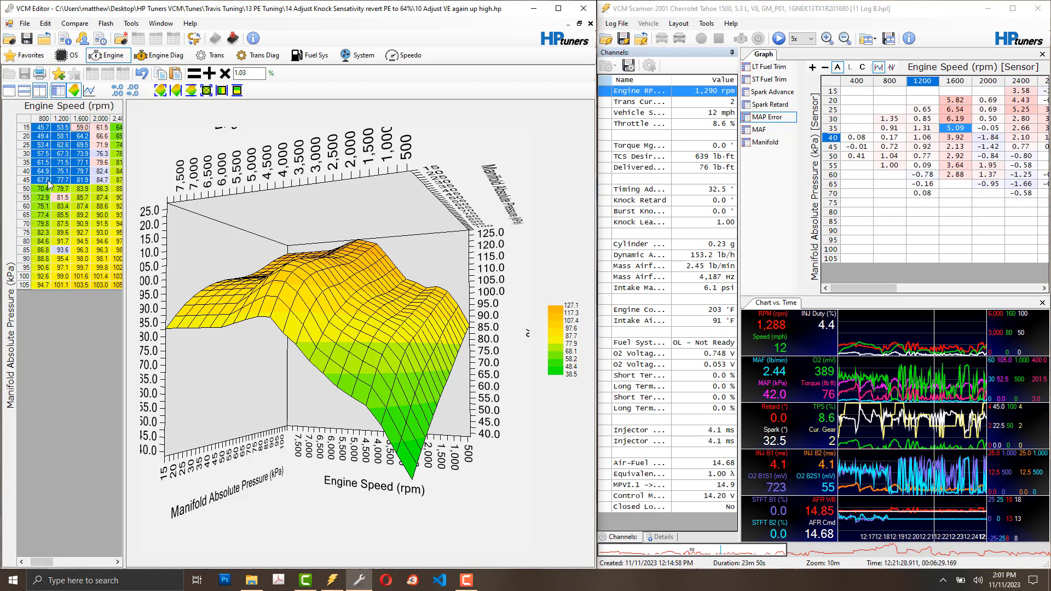
left_click(177, 94)
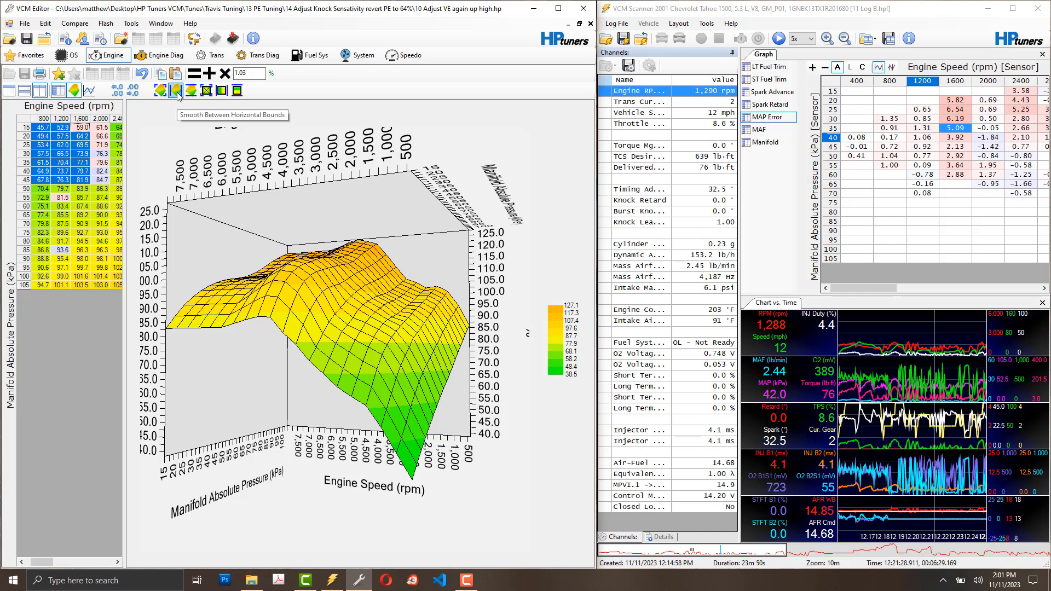
left_click(59, 171)
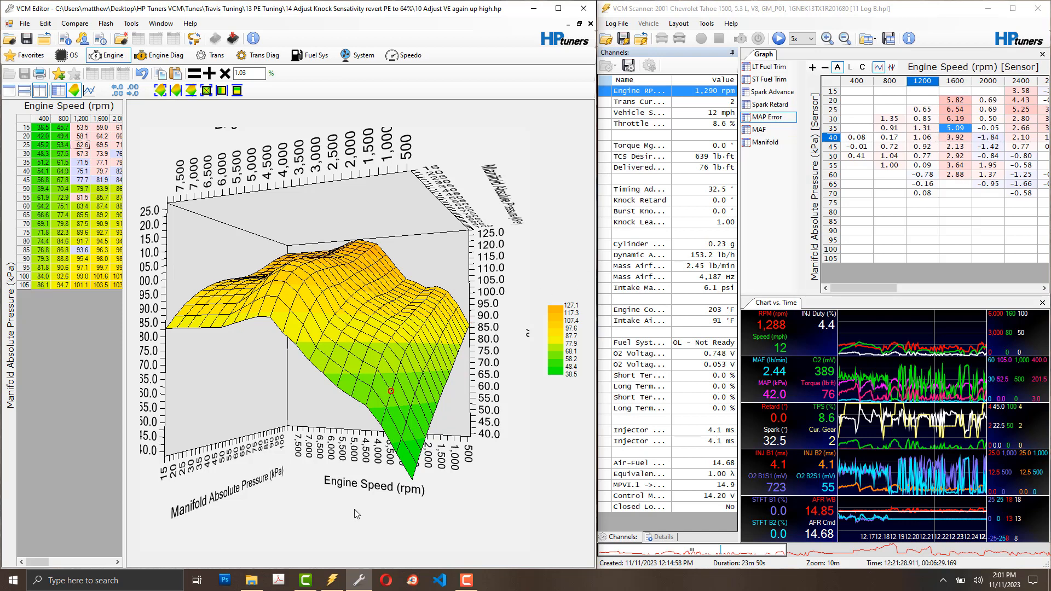
Step: Load ORIGINAL TUNE 5.3 2001 from the Baselines folder as the comparison file and display its Primary VE table
mouse_move(514, 469)
left_mouse_down()
mouse_move(466, 463)
mouse_move(495, 472)
left_mouse_up()
left_click(117, 39)
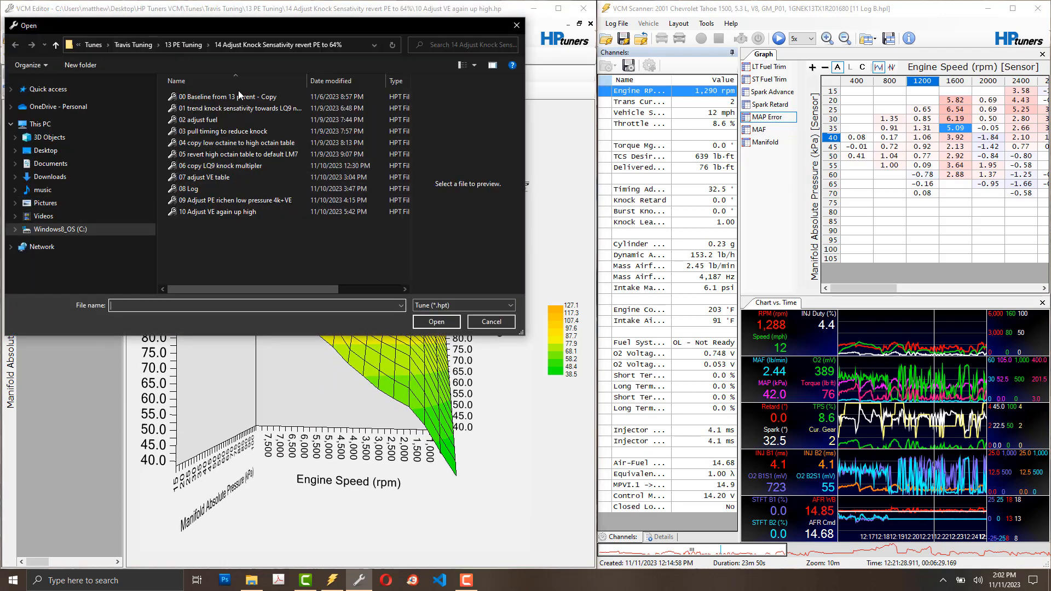
left_click(137, 45)
left_click(256, 46)
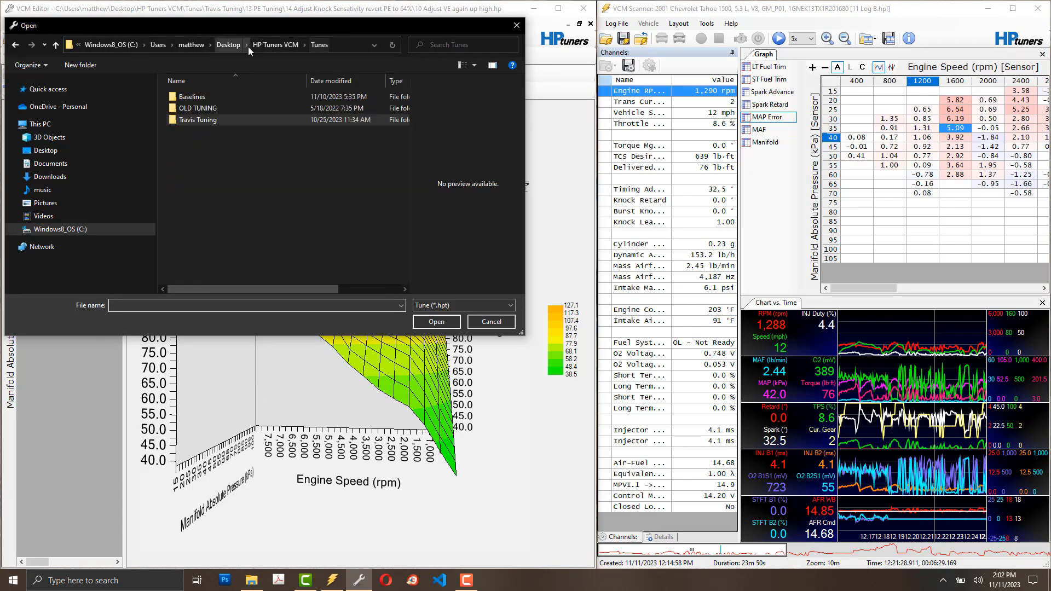
double_click(191, 99)
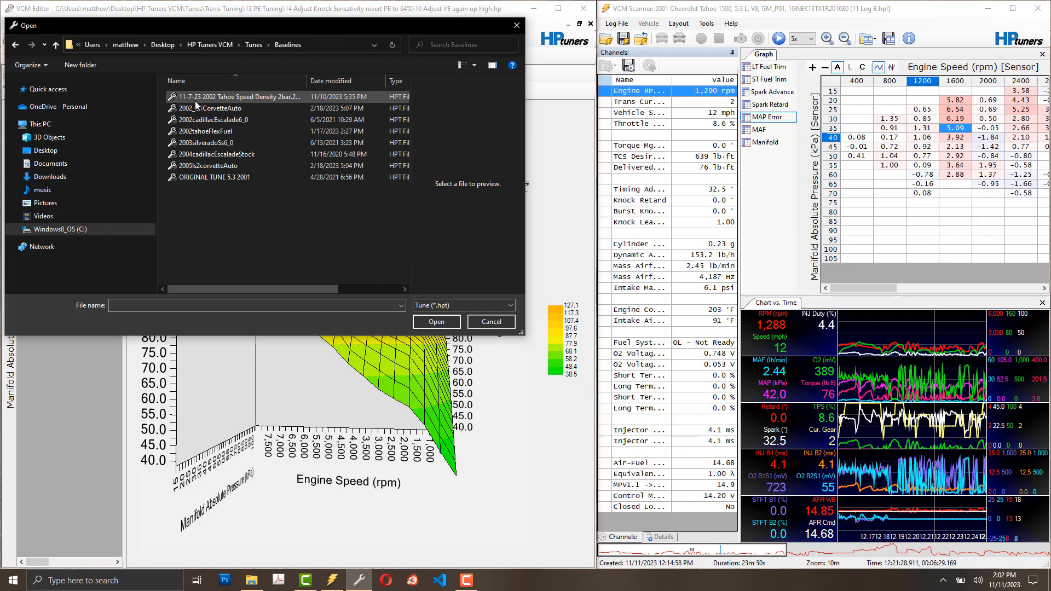
left_click(204, 178)
left_click(457, 325)
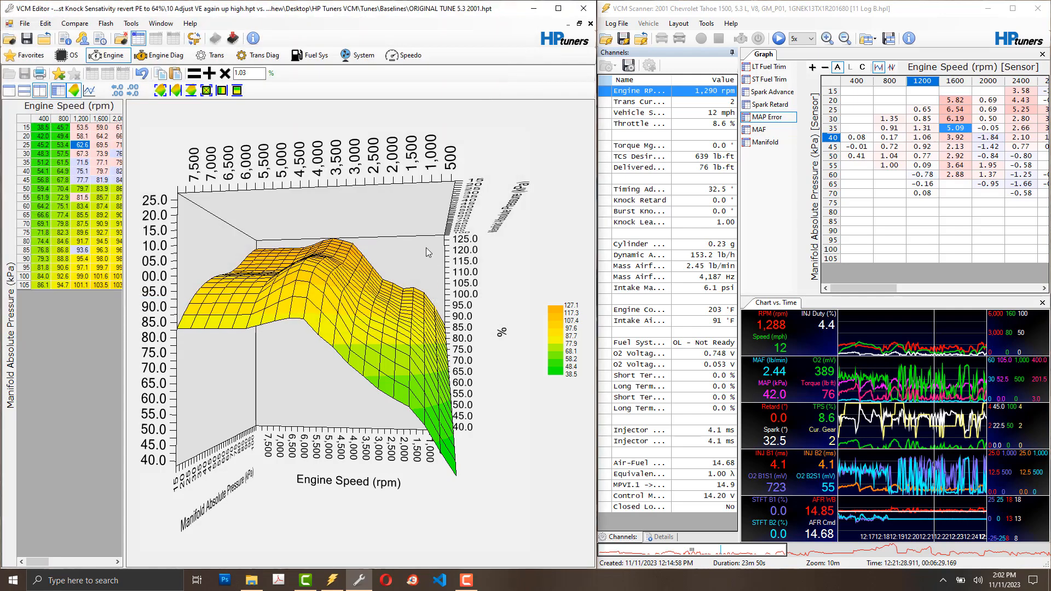
left_click(156, 39)
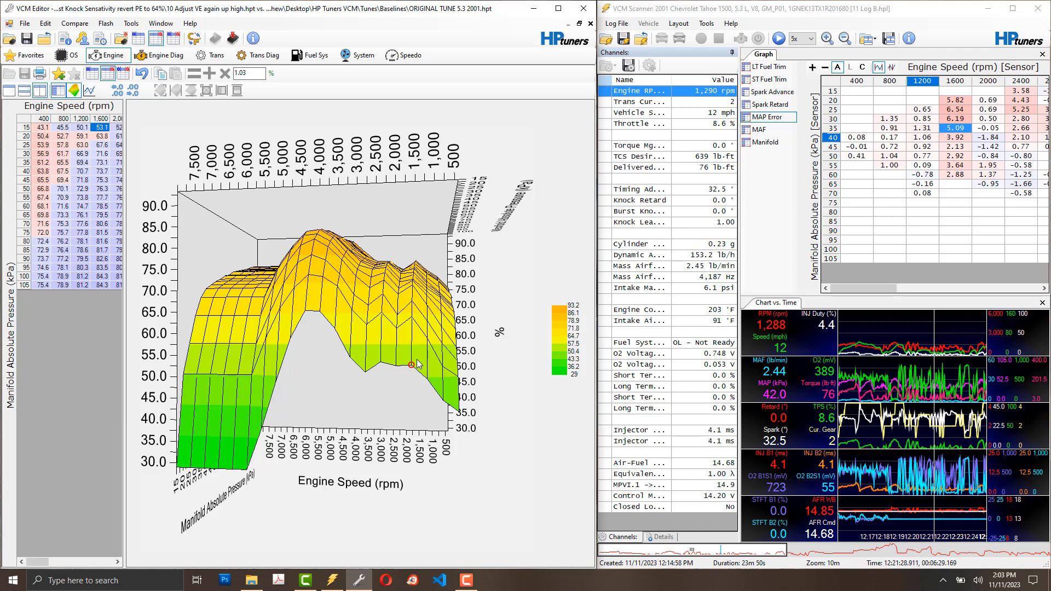
Step: Review the logged MAP error at higher engine speeds and check the comparison tune's MAF Airflow vs. Frequency table
left_click(881, 288)
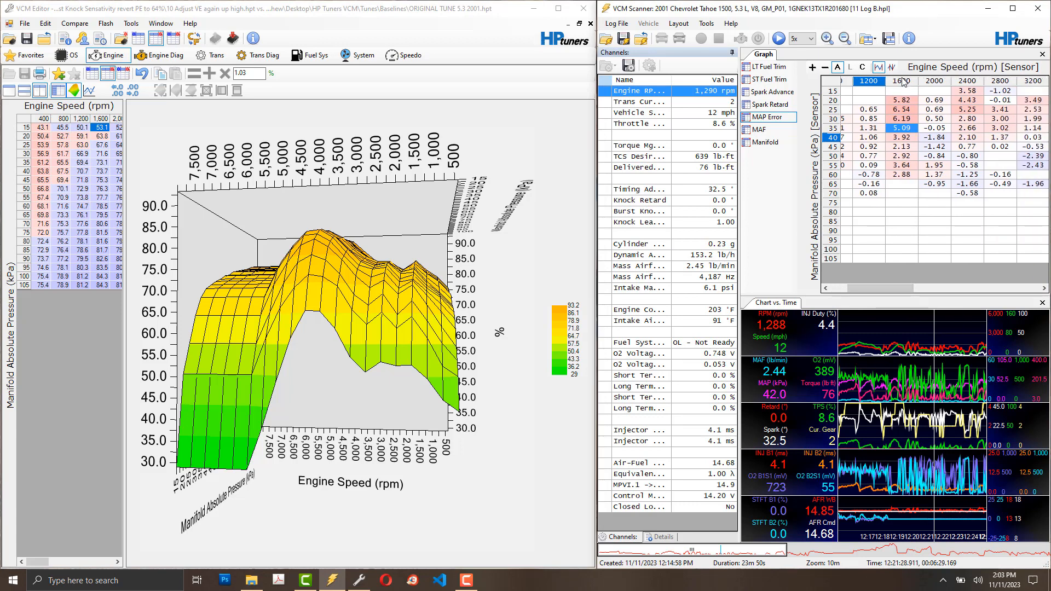
left_click_drag(904, 289, 935, 289)
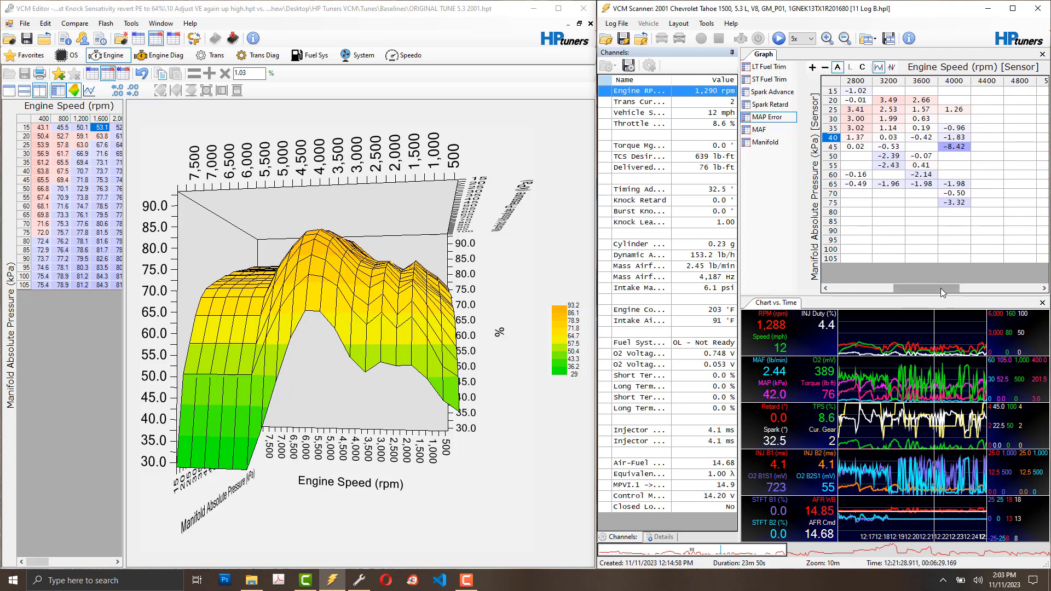
left_click_drag(941, 287, 949, 288)
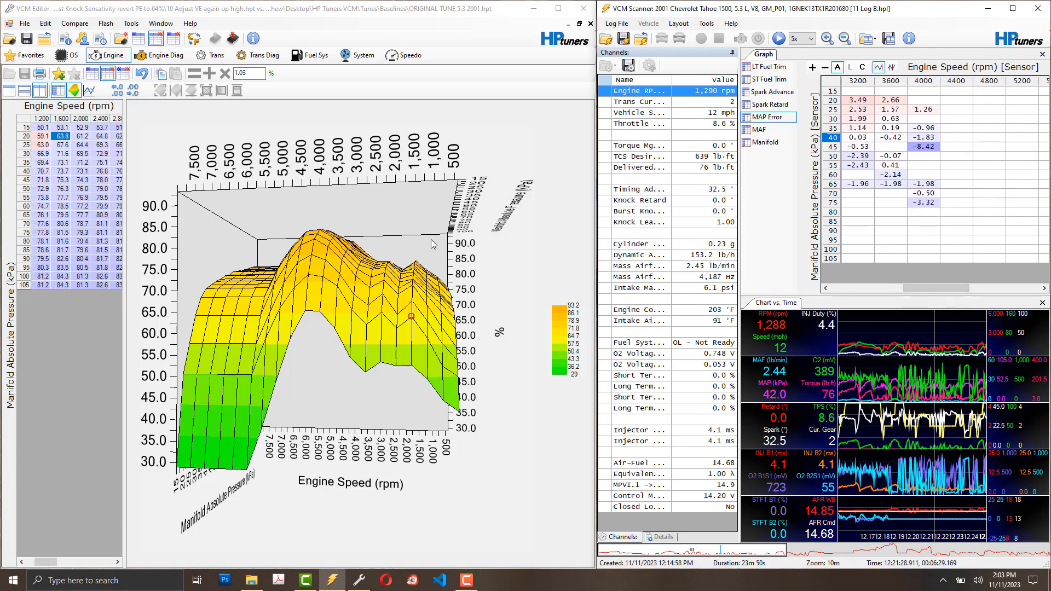
left_click(591, 23)
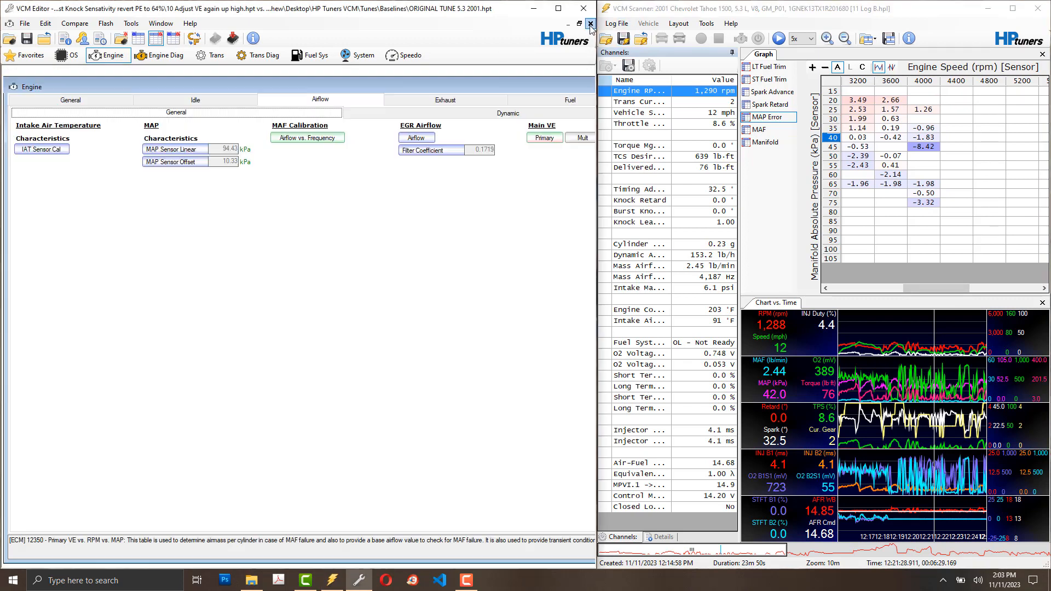
left_click(313, 139)
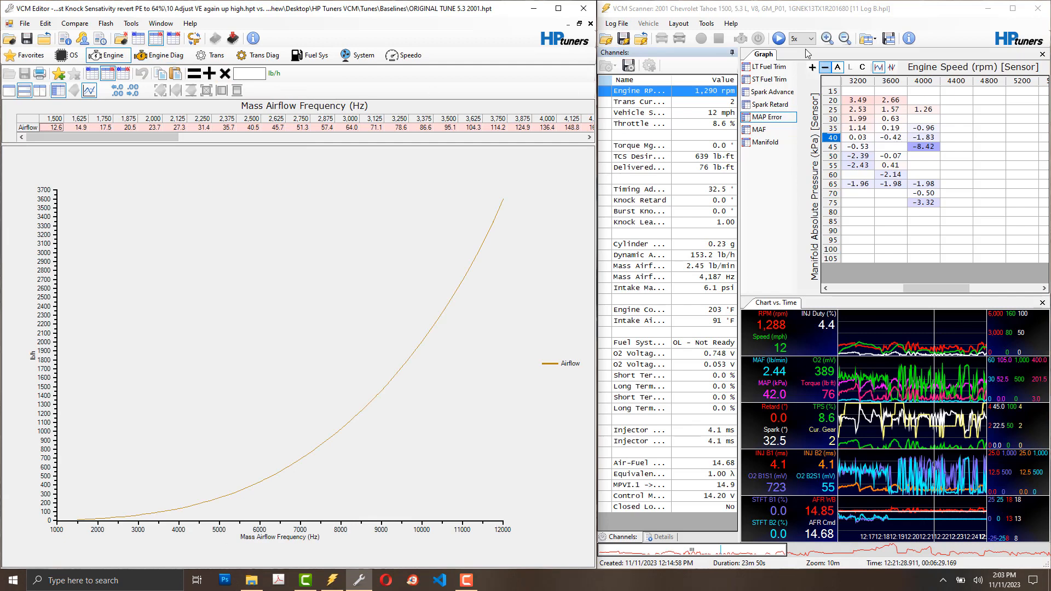
left_click(590, 24)
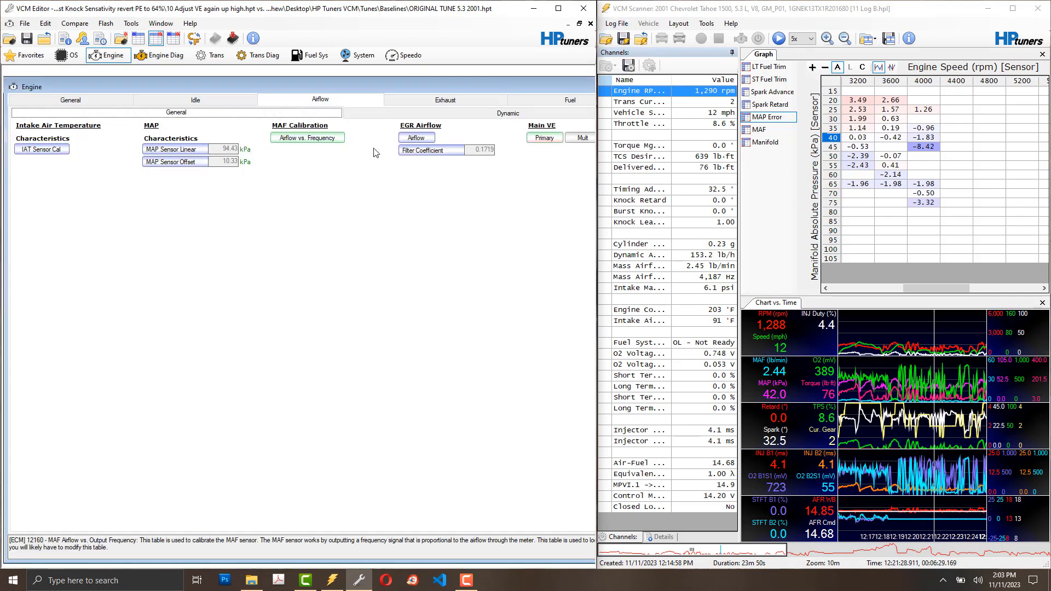
Step: Reopen the Primary VE table with the current tune's values, enlarge its surface plot and examine it from several angles
left_click(531, 138)
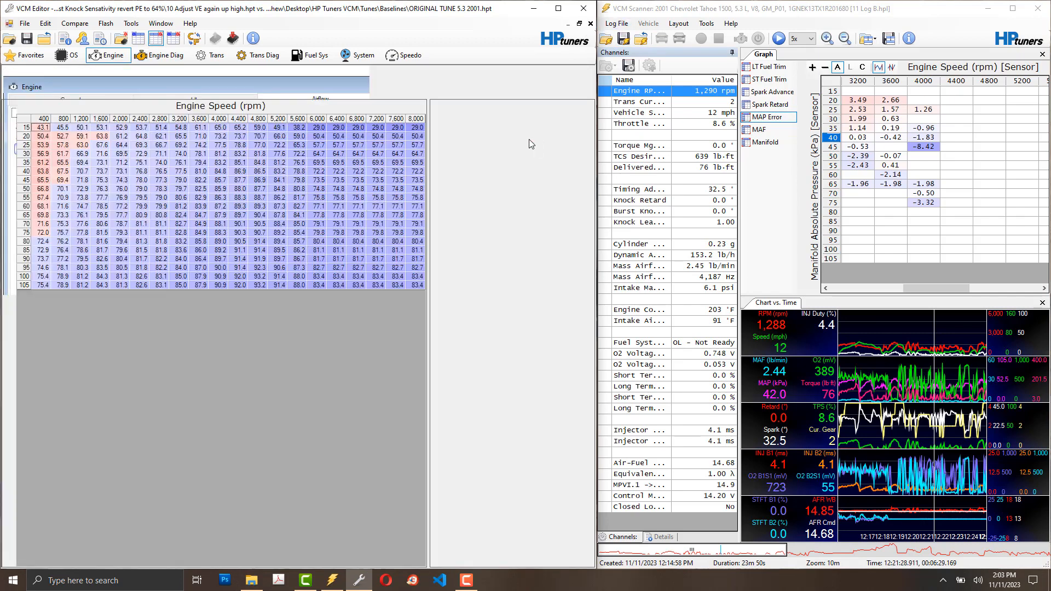
left_click(139, 40)
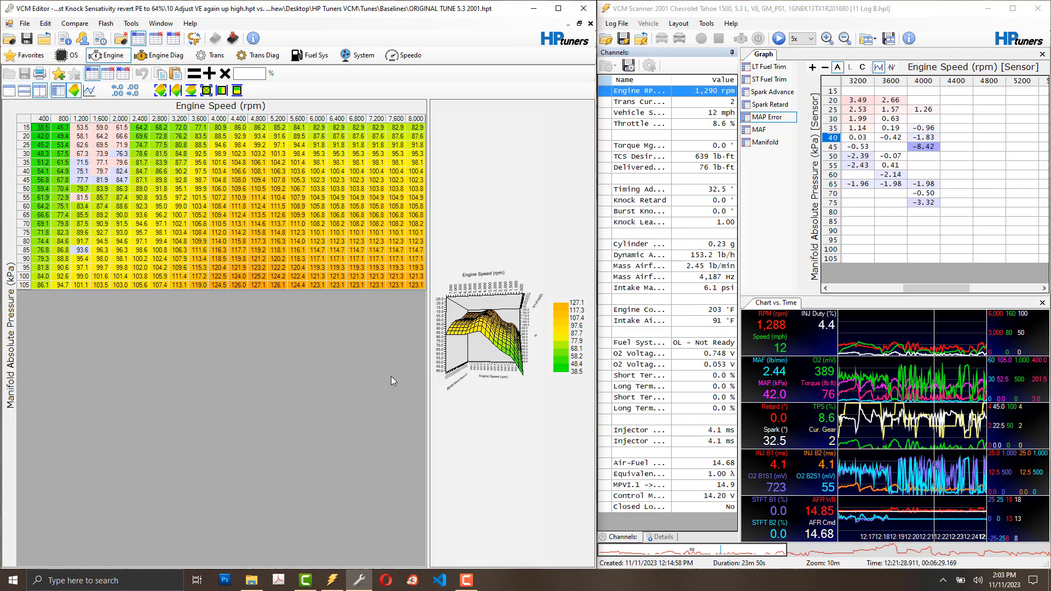
left_click_drag(565, 421, 511, 340)
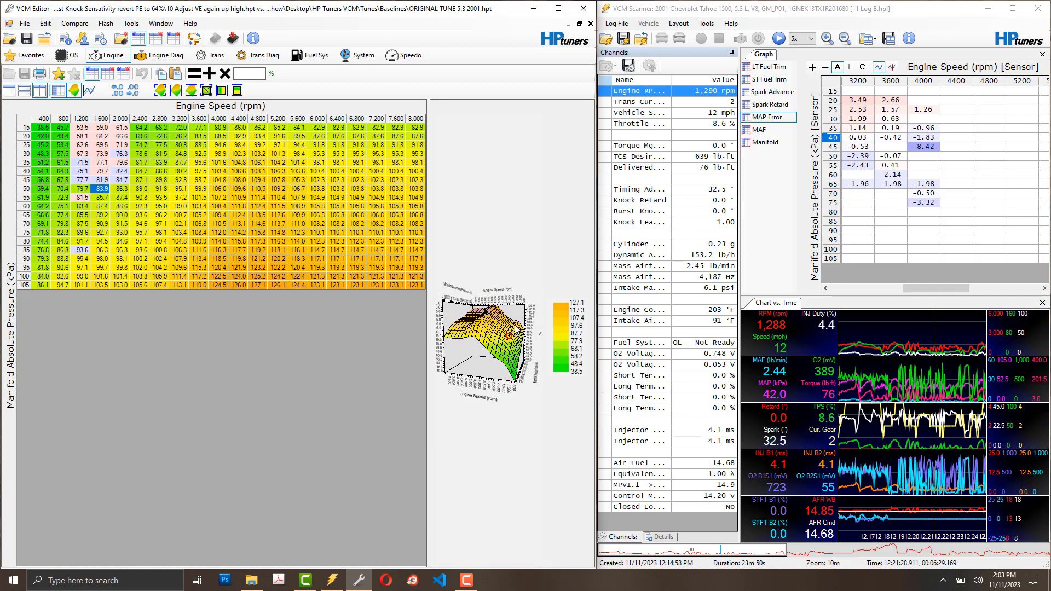
left_click_drag(514, 435, 493, 350)
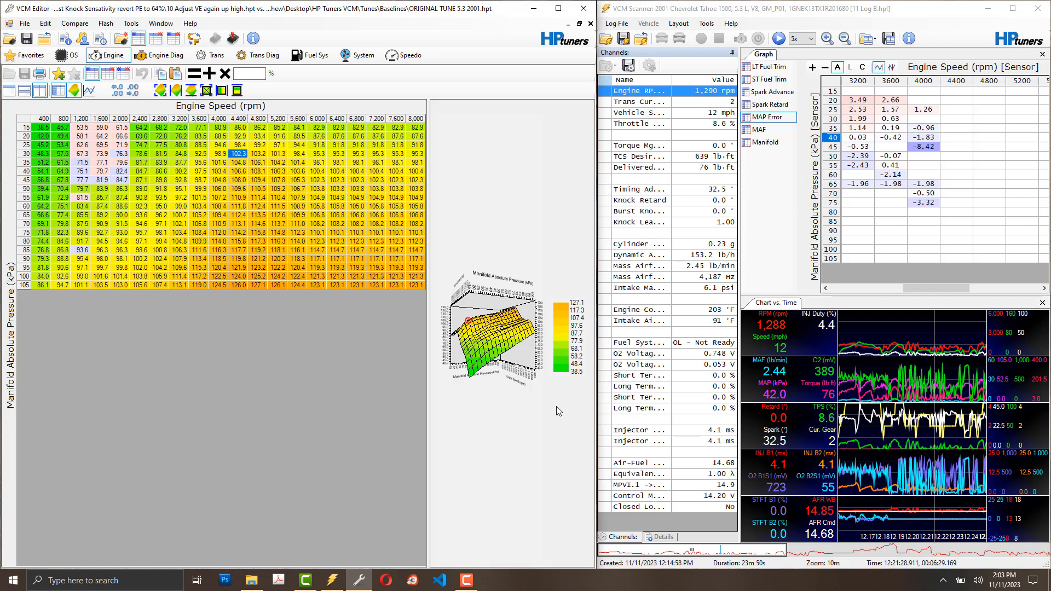
left_click_drag(518, 418, 539, 357)
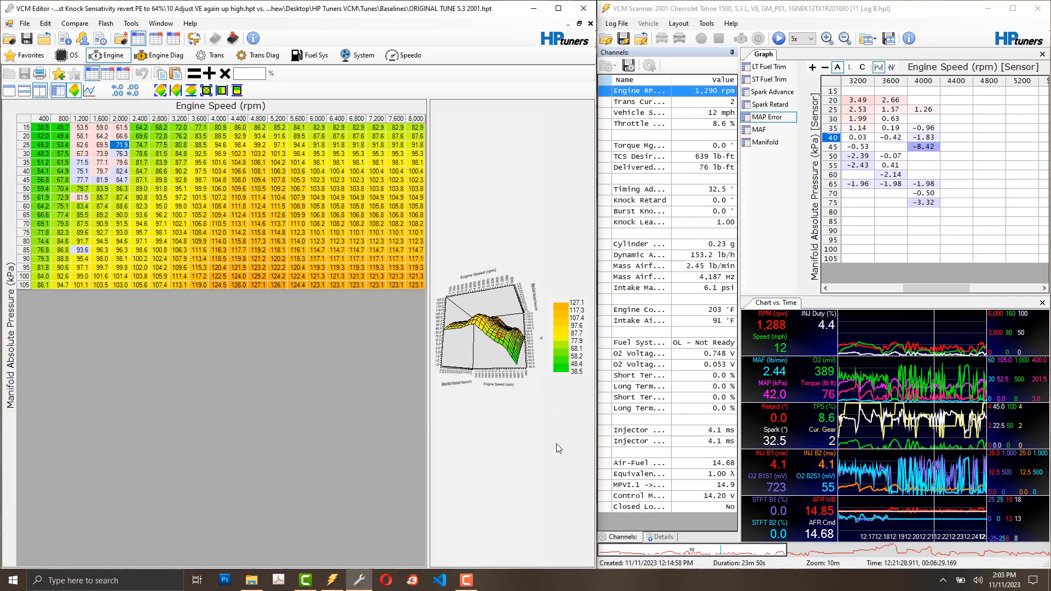
left_click_drag(557, 446, 538, 486)
left_click(510, 315)
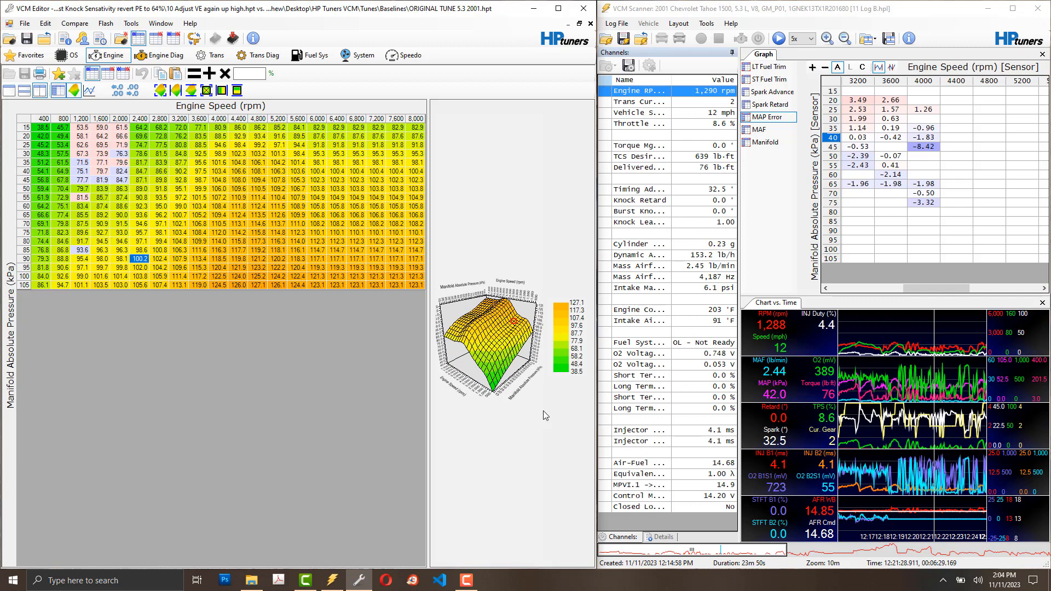
left_click_drag(543, 410, 555, 87)
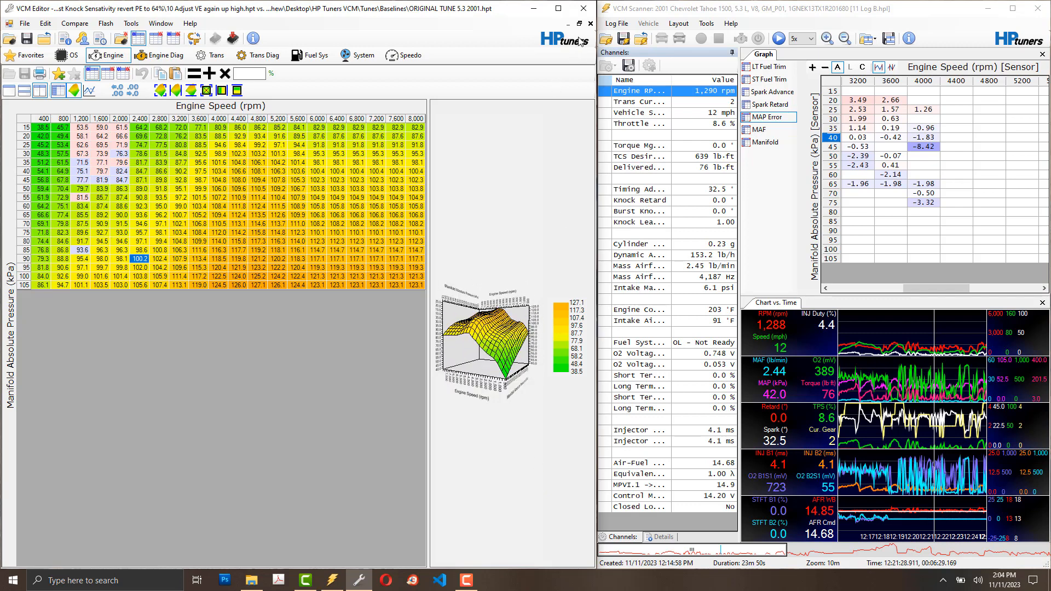
left_click_drag(431, 171, 145, 194)
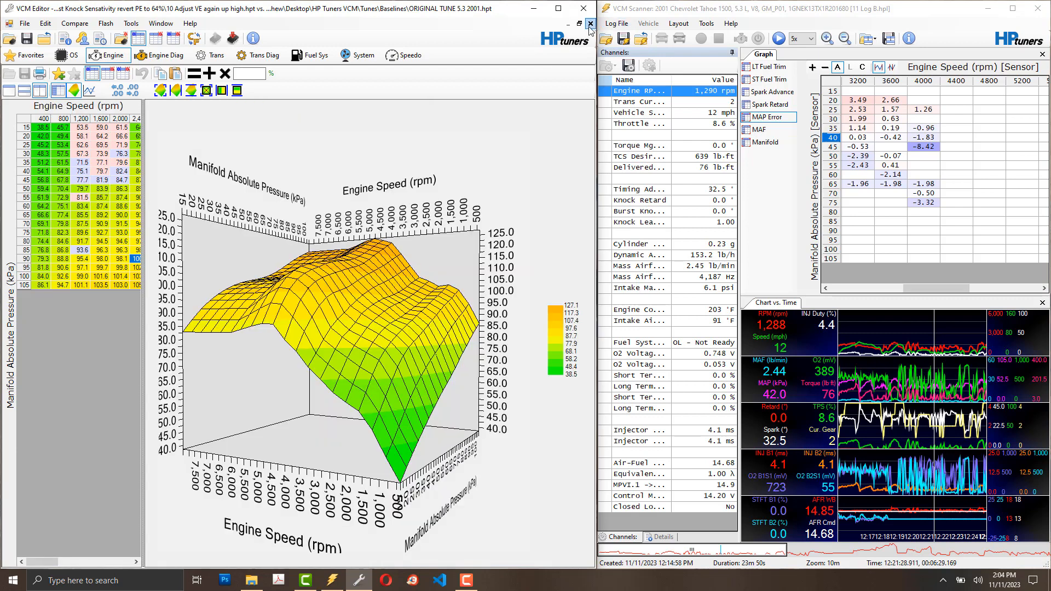
Step: Close the VE table and review the engine's Power Enrich fuel settings
left_click(590, 23)
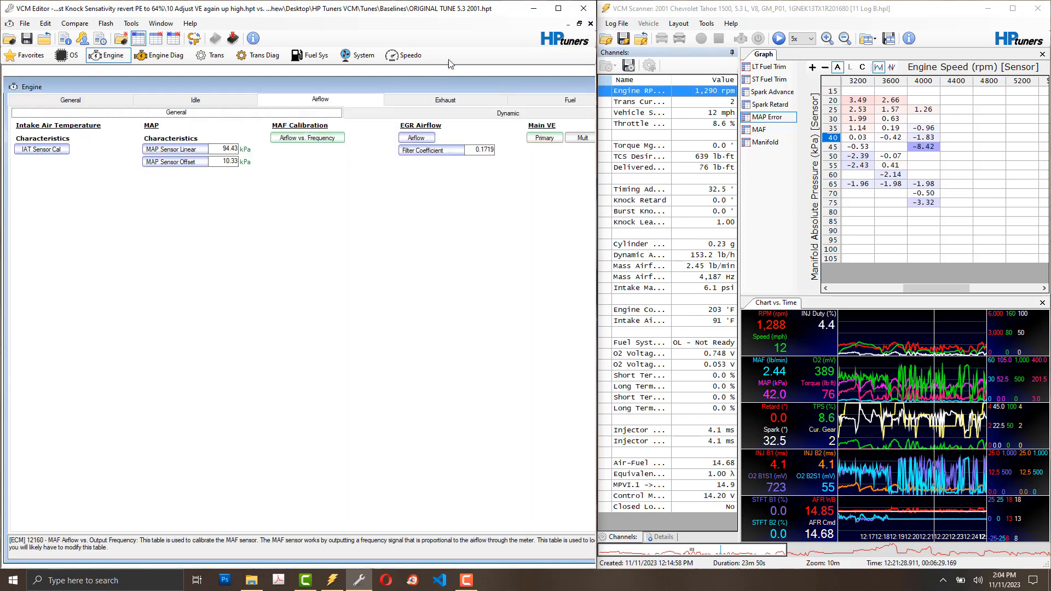
double_click(552, 87)
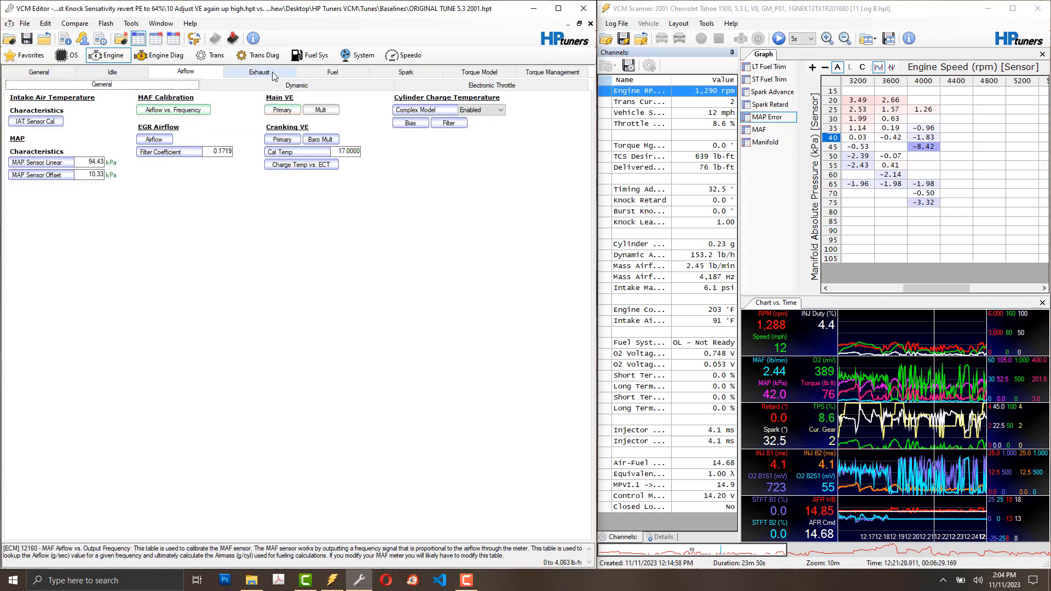
left_click(336, 71)
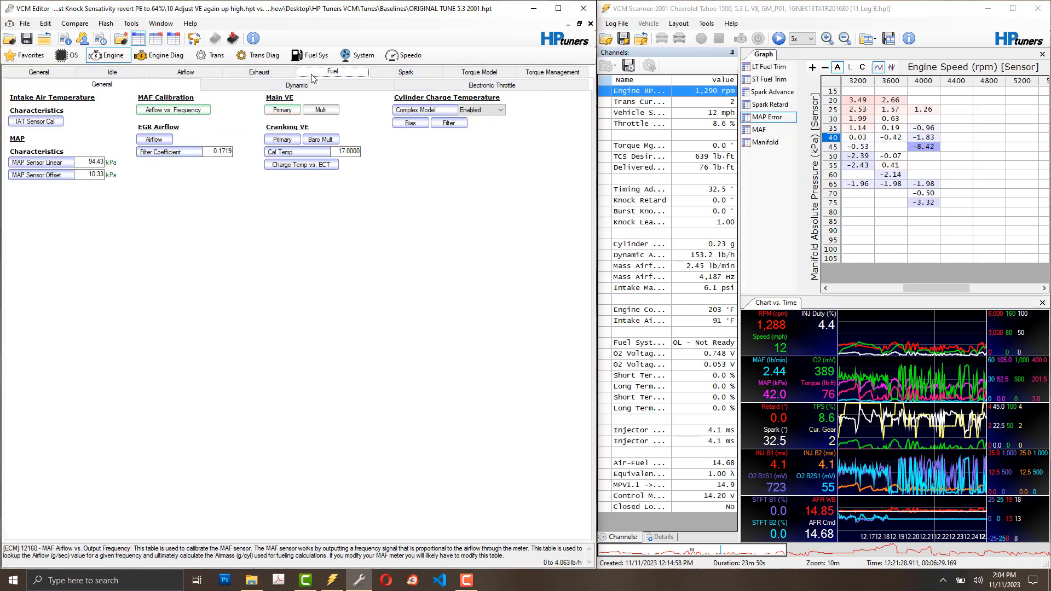
left_click(275, 87)
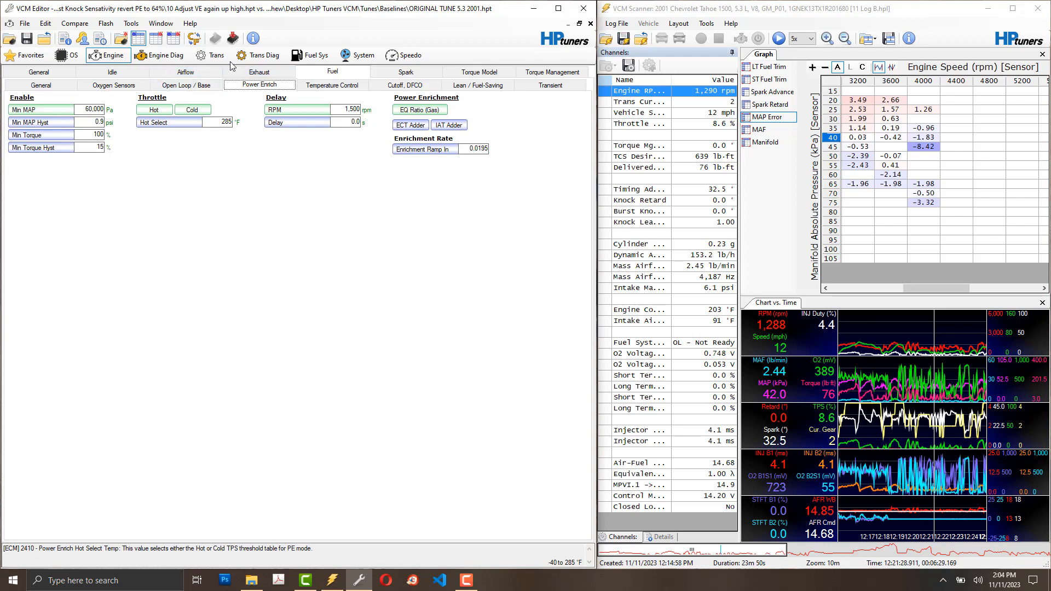
Step: Mark out the Primary VE table's 400 to 3,600 rpm region at 15 to 65 kPa for review, then close the table
left_click(201, 76)
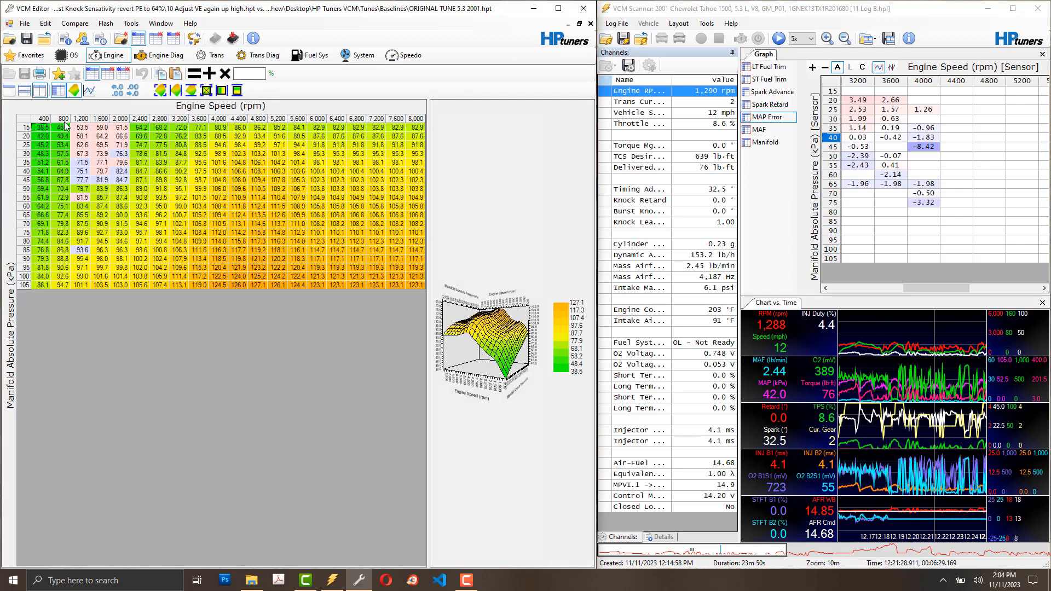
left_click_drag(41, 127, 195, 219)
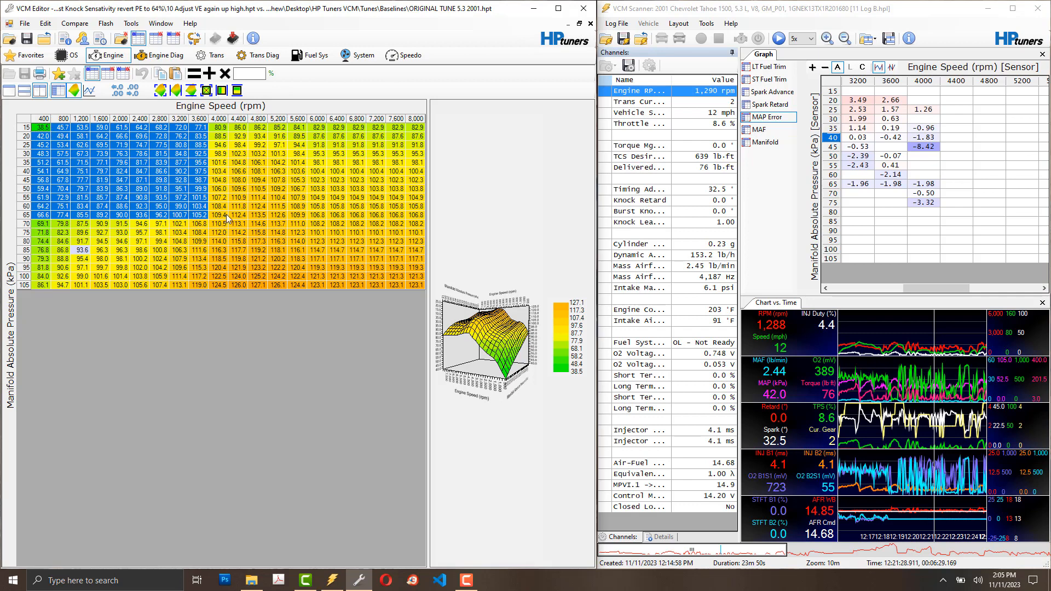
left_click(590, 23)
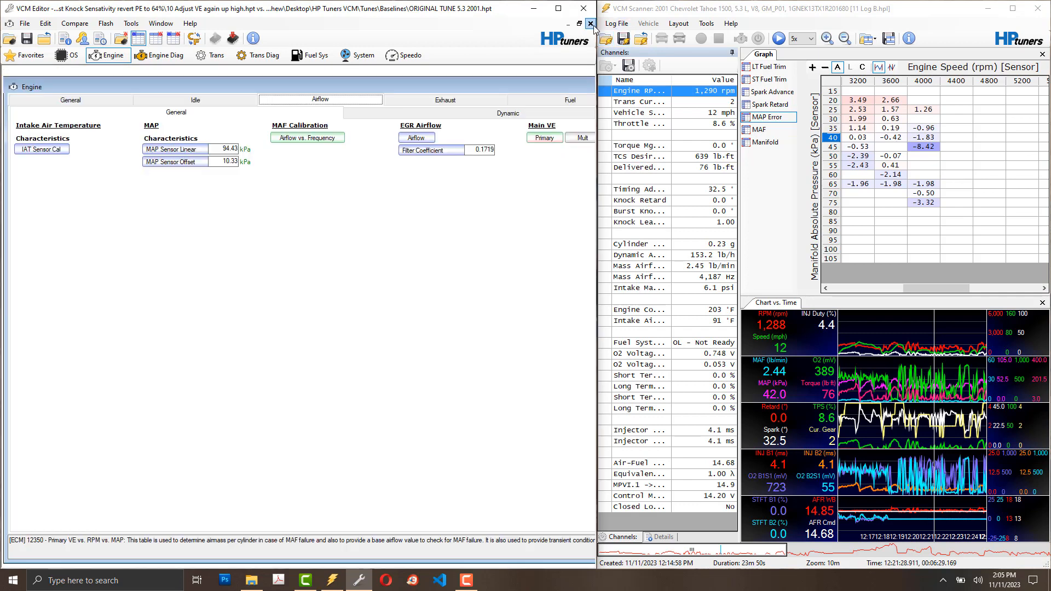
Step: Review the engine's Spark Advance settings and return to the scanner's MAP Error graph
double_click(475, 91)
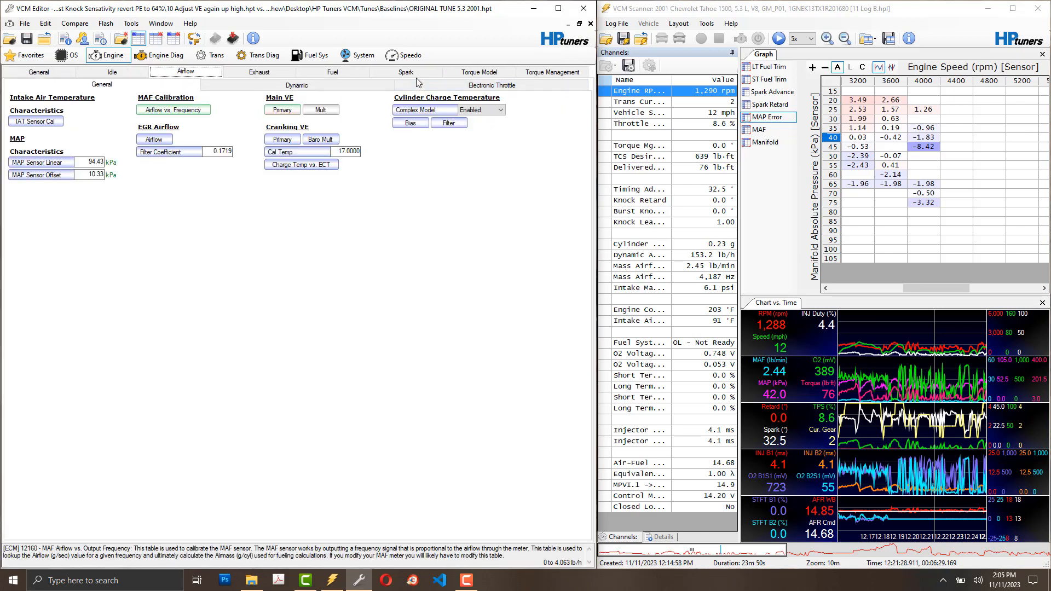
left_click(409, 73)
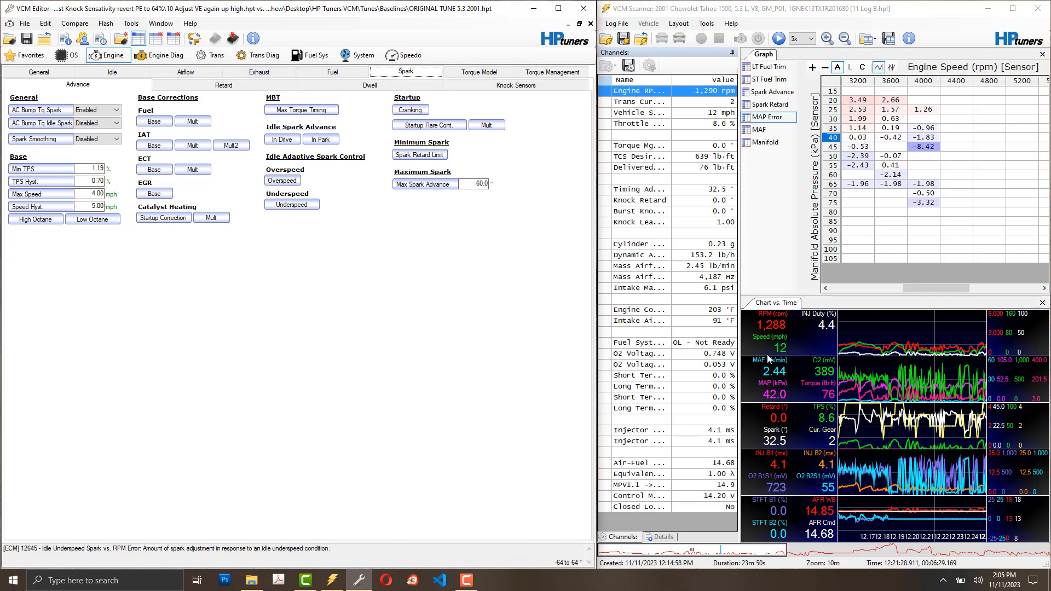
left_click(783, 118)
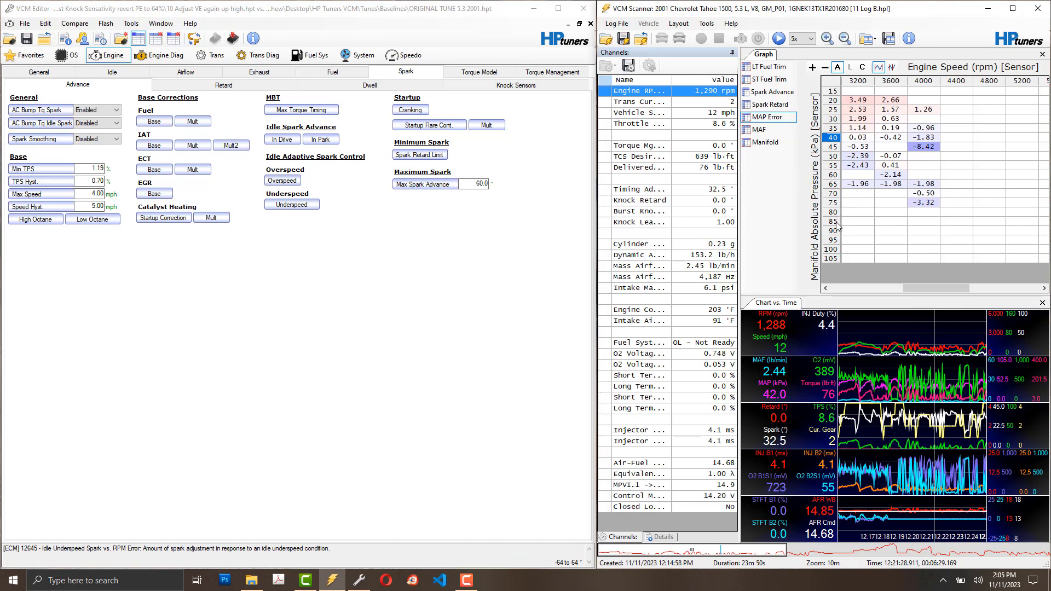
Step: Mark out the MAP Error graph's 3,200 to 4,800 rpm cells at 80 to 105 kPa, and open the engine's Spark Retard settings
left_click_drag(845, 213, 992, 278)
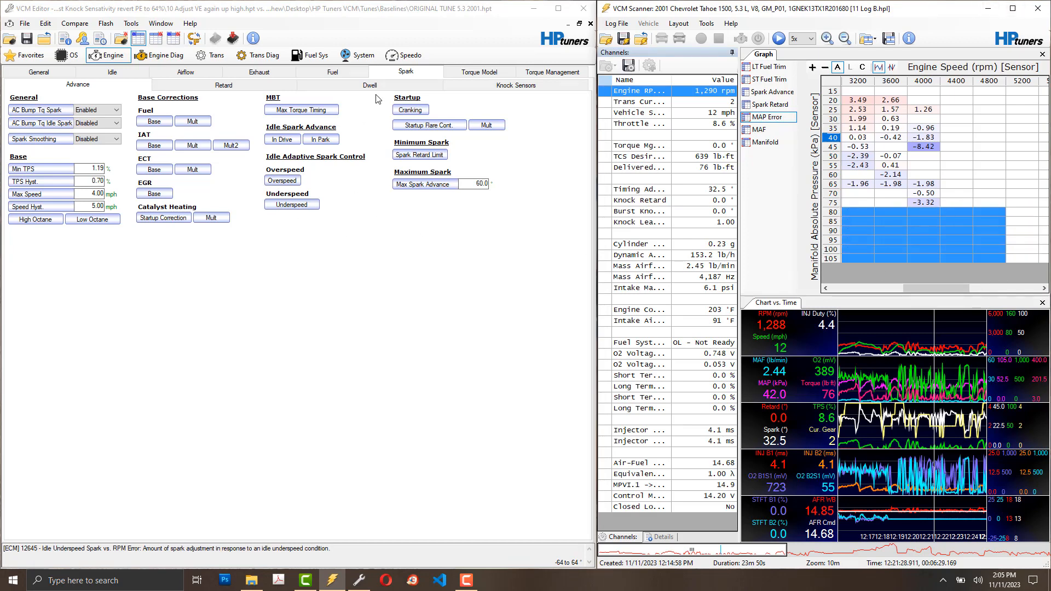
left_click(242, 92)
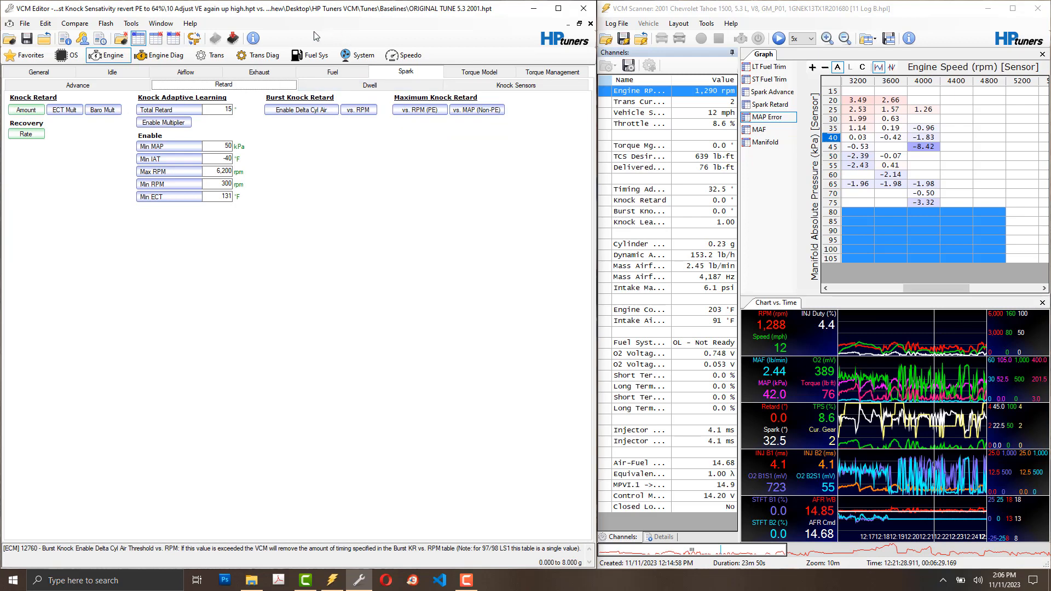
Step: Reopen the Primary VE table, mark out 400 to 4,000 rpm at 15 to 65 kPa and all columns from 4,400 rpm up, then close it
left_click(185, 72)
left_click(270, 112)
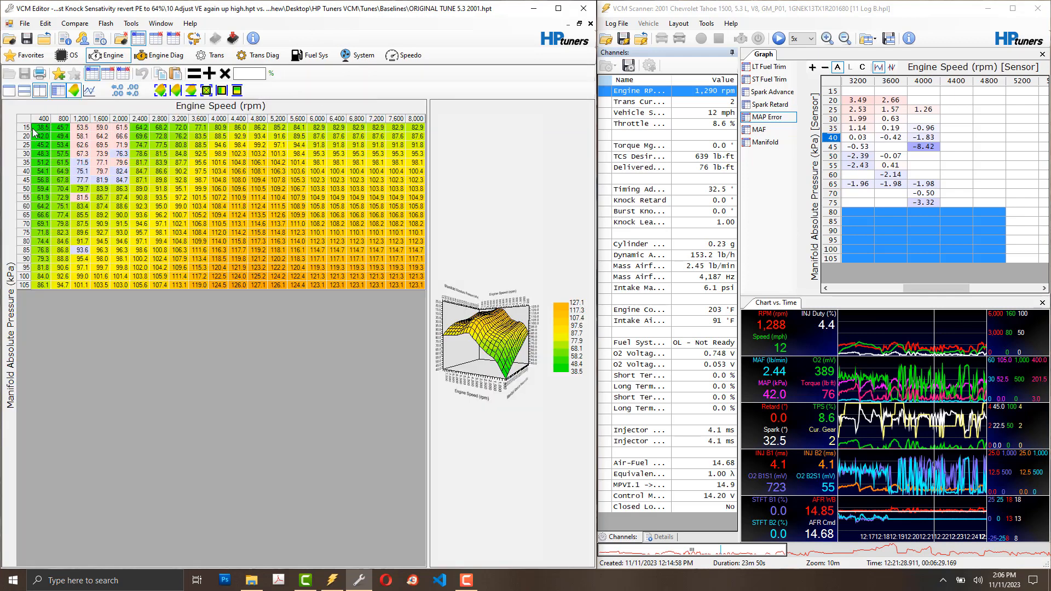
left_click_drag(39, 129, 211, 218)
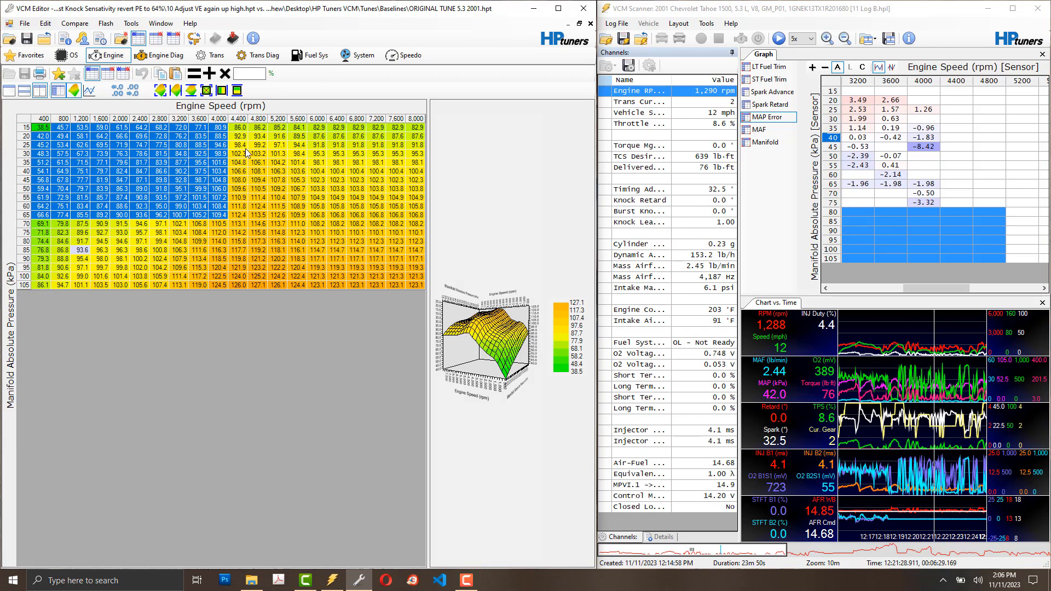
left_click_drag(246, 119, 451, 146)
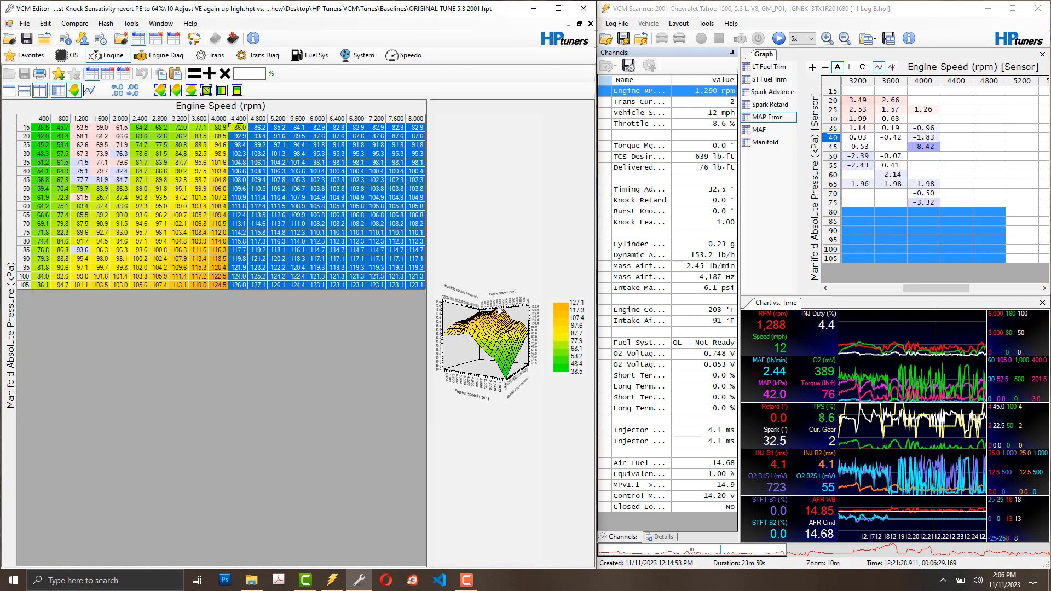
left_click(590, 24)
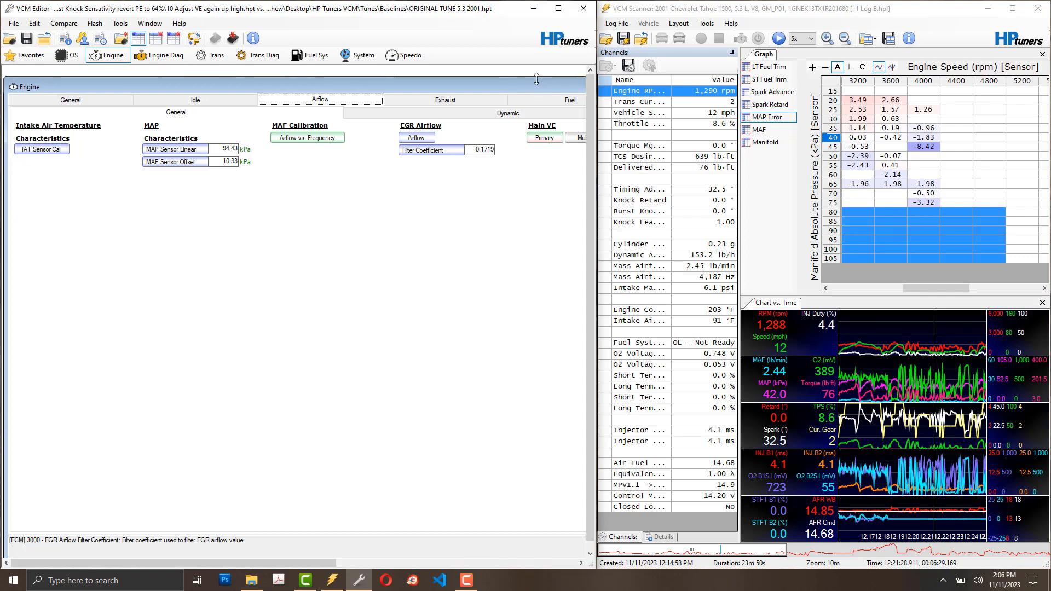
Step: Review the Power Enrich EQ Ratio table, marking out its full row and the 4,000 to 7,200 rpm cells, then close the table
left_click(569, 99)
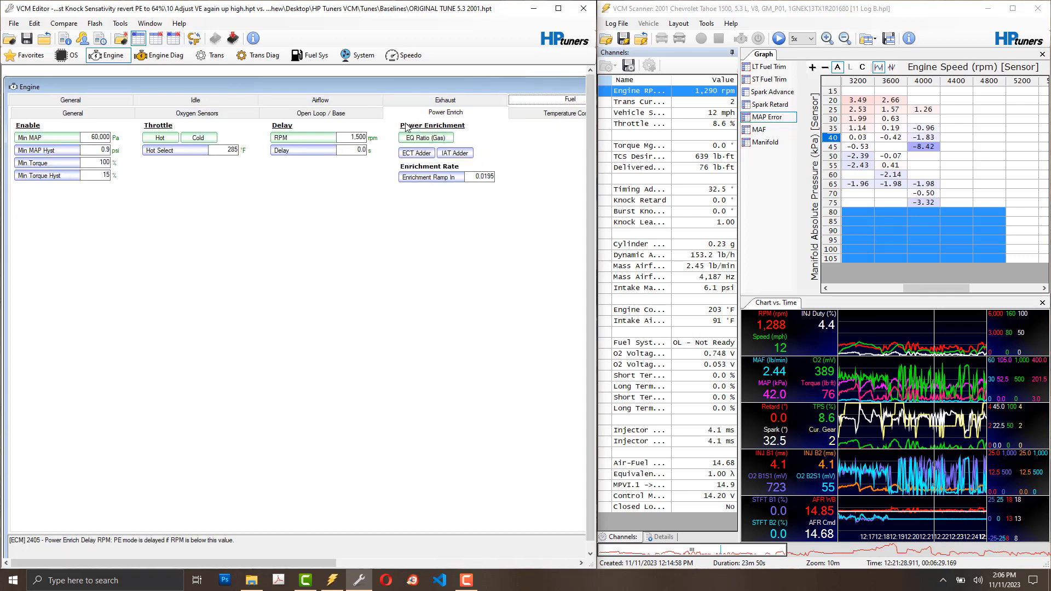
left_click(416, 137)
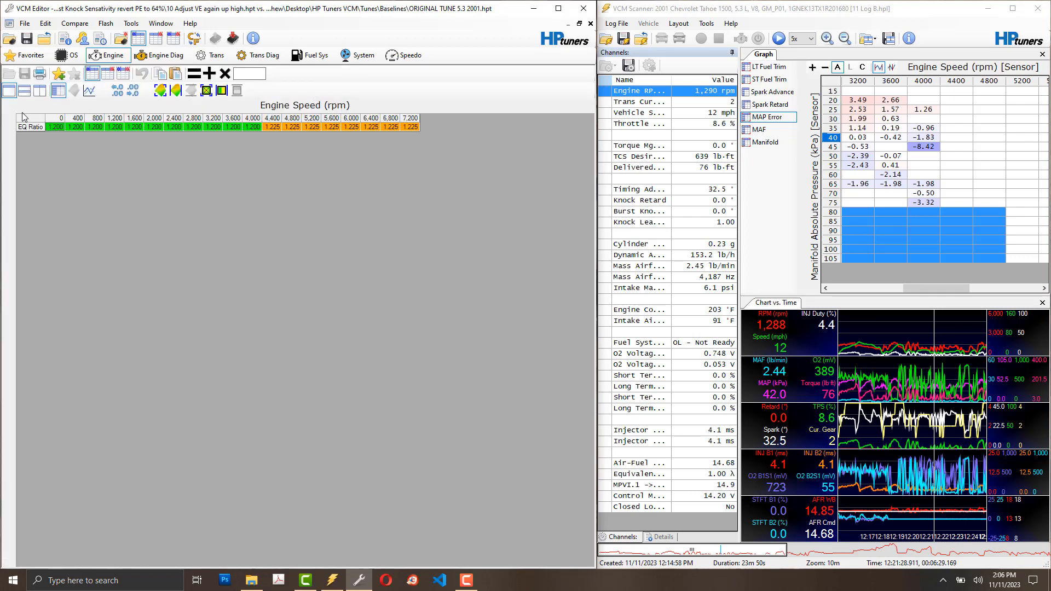
left_click(32, 127)
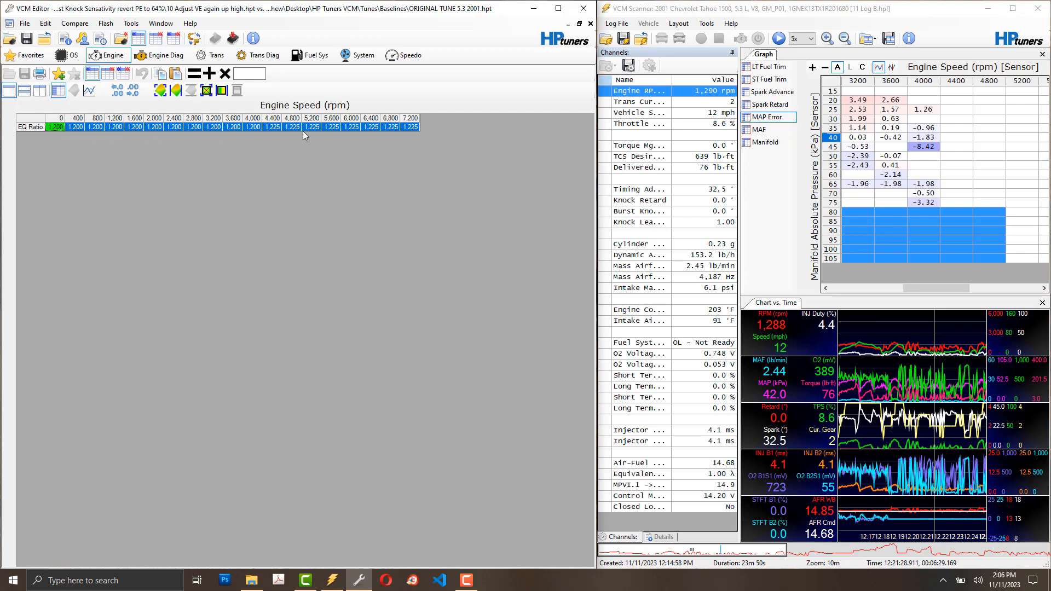
left_click(252, 127)
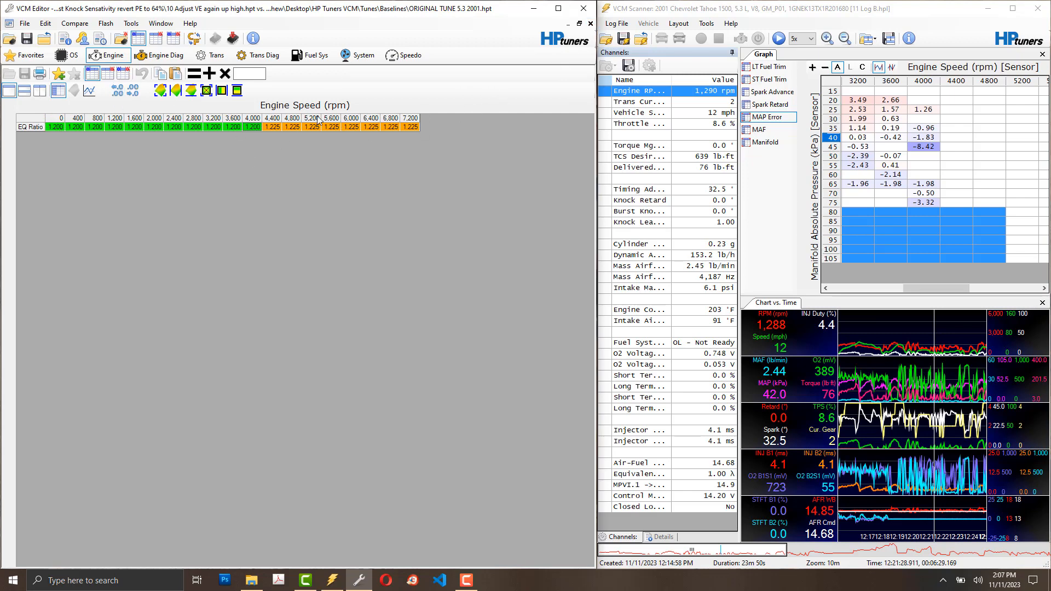
left_click_drag(252, 127, 448, 141)
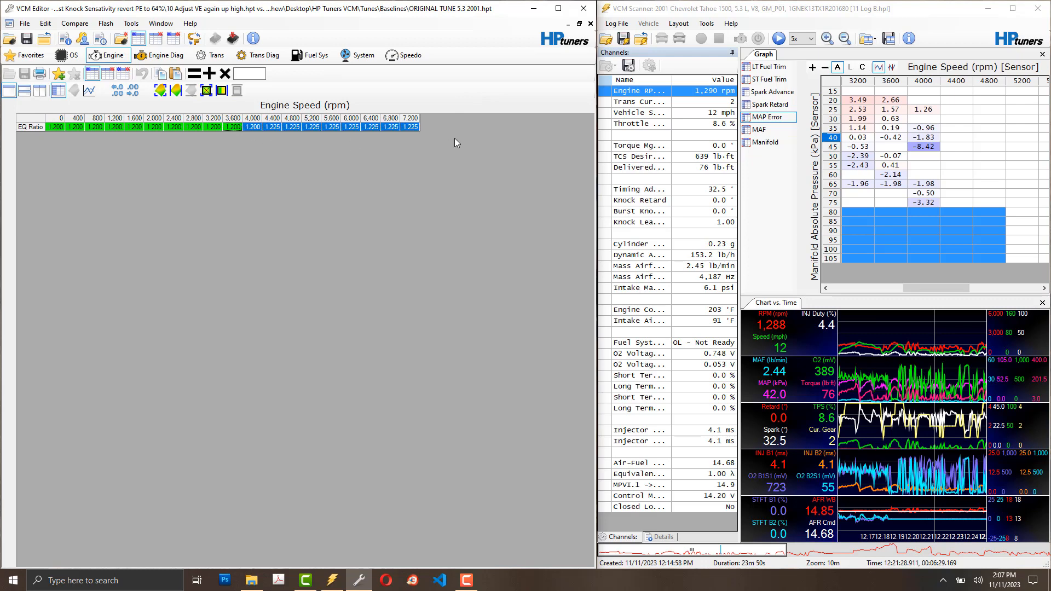
left_click(590, 23)
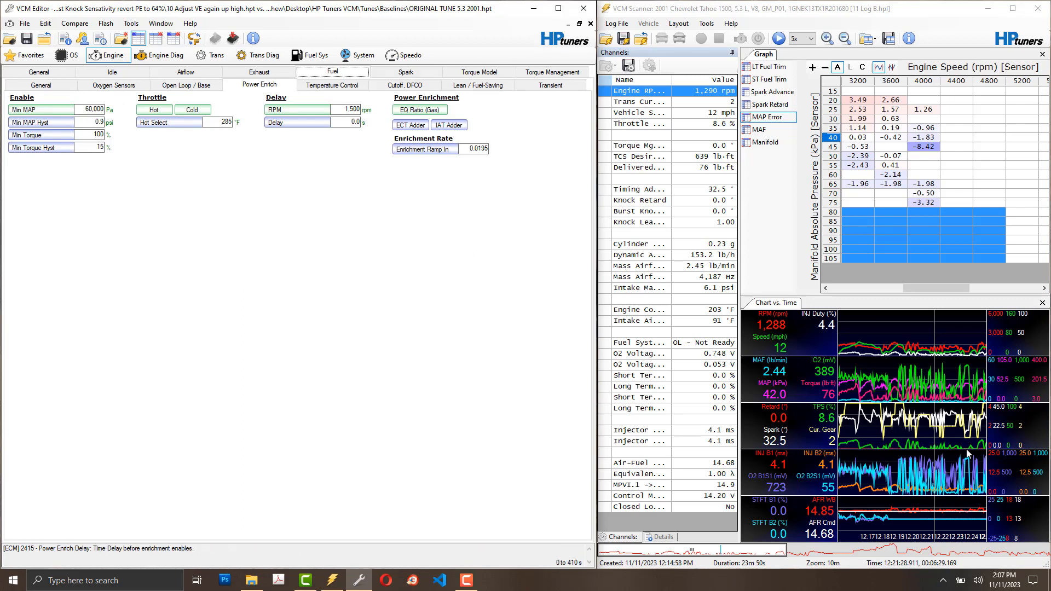
Step: Bring the MAP Error graph's lower-rpm columns into view and widen the scanner window to show 1,600 to 4,000 rpm together
left_click_drag(928, 289, 909, 290)
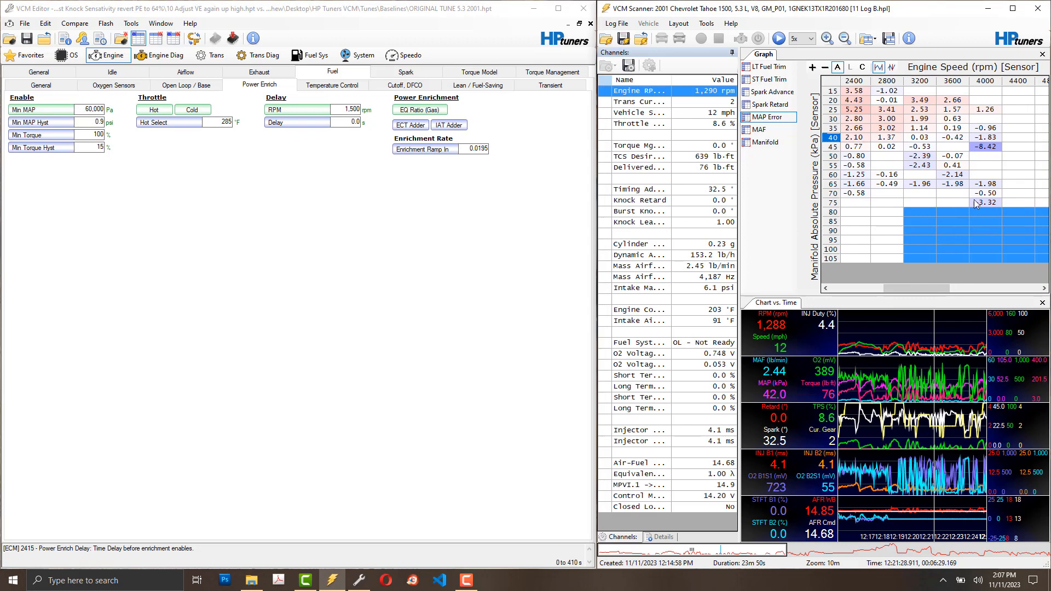
left_click_drag(912, 290, 883, 290)
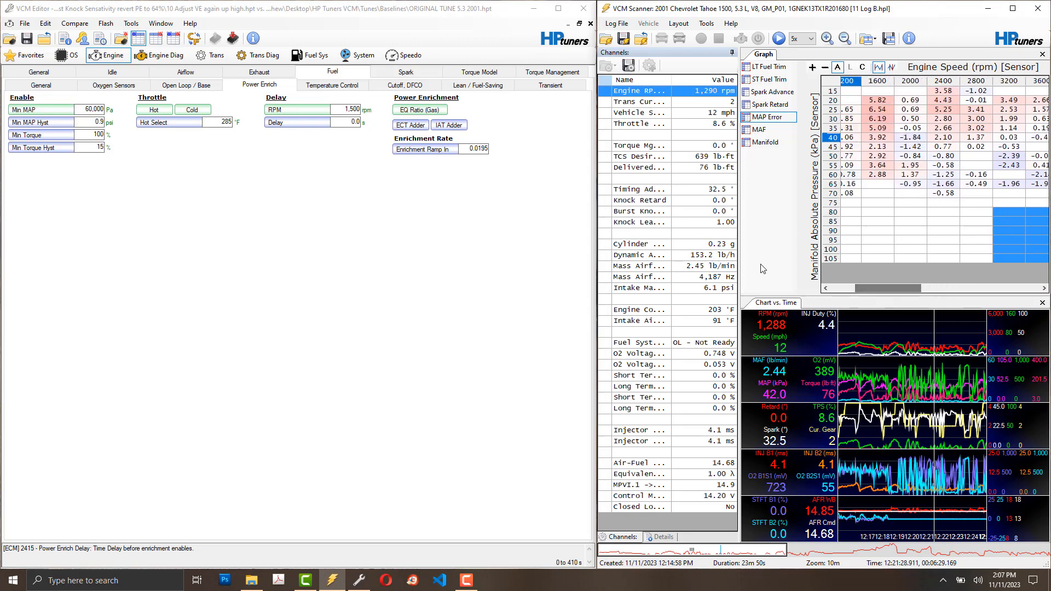
left_click_drag(593, 263, 484, 264)
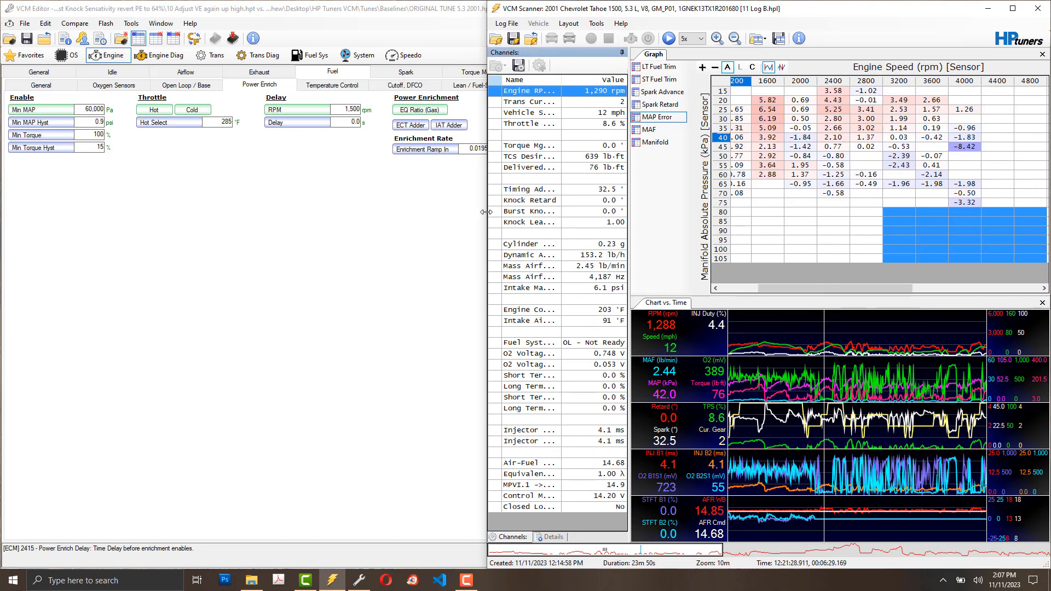
left_click_drag(487, 212, 546, 206)
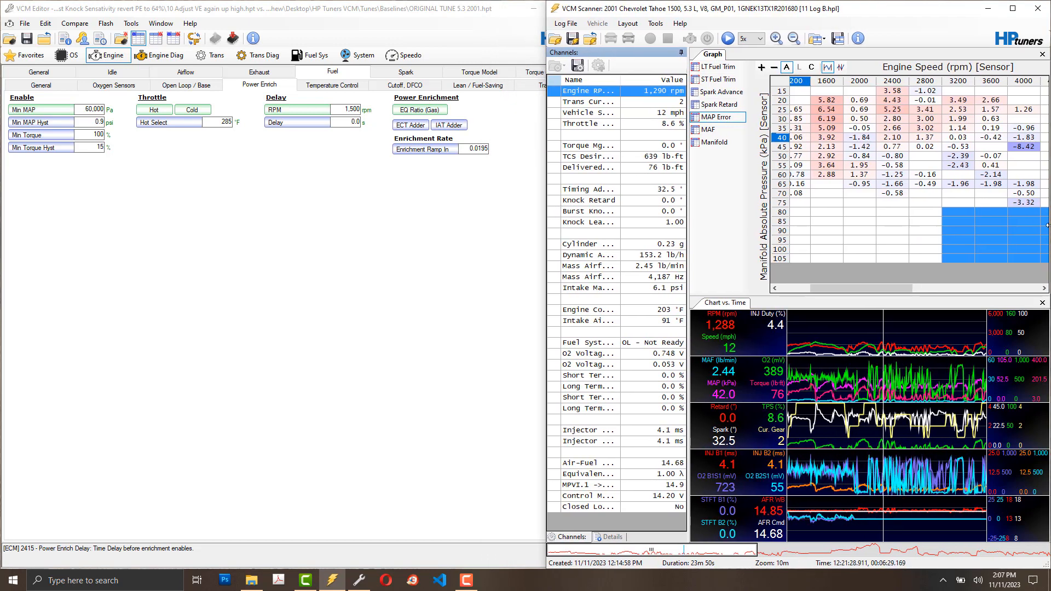
Step: Reopen the Power Enrich EQ Ratio table, mark out its cells up to 4,000 rpm and inspect an earlier moment in the scanner log
left_click(430, 110)
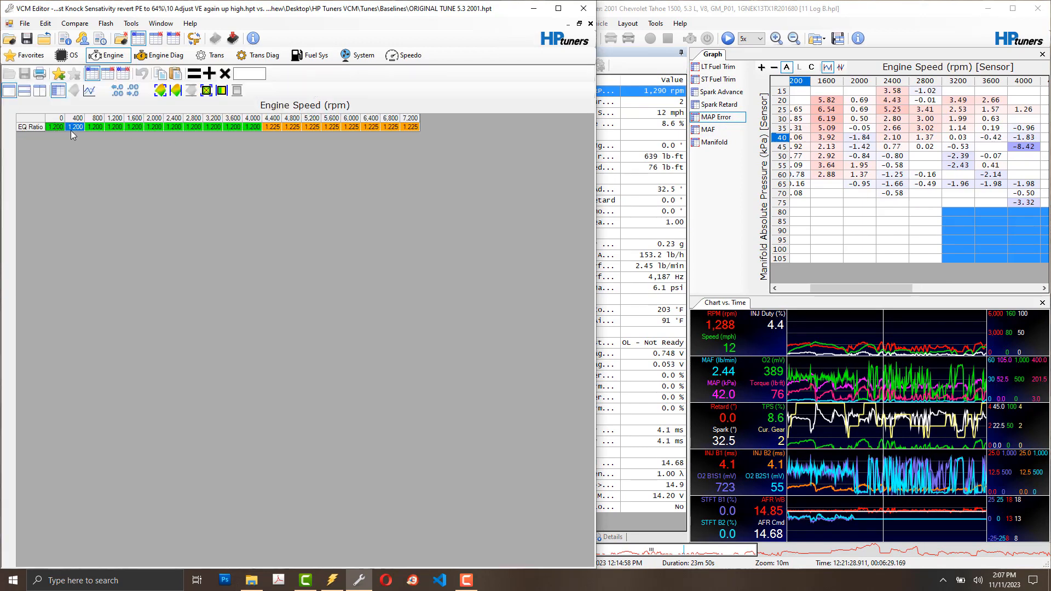
left_click_drag(70, 131, 224, 131)
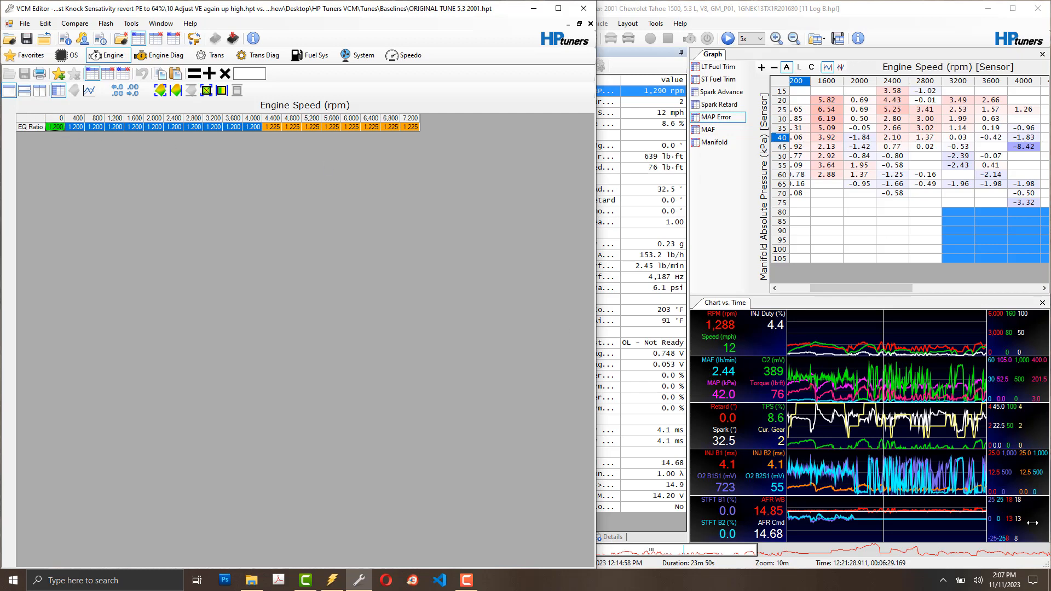
left_click(861, 462)
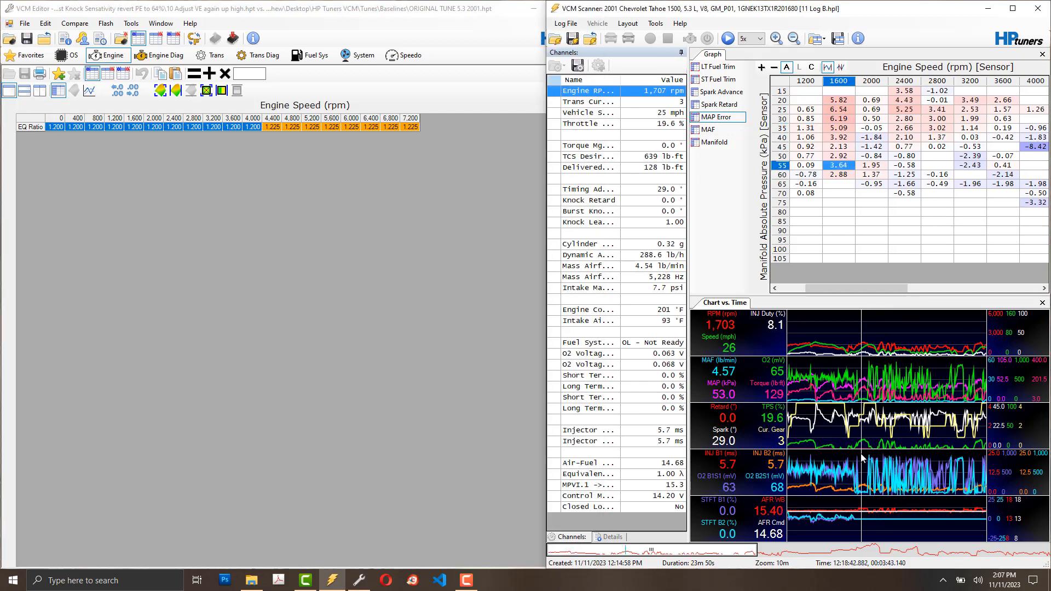
Step: Set the Power Enrich EQ Ratio to 1.2 for all cells from 4,400 to 7,200 rpm
left_click(253, 127)
left_click_drag(268, 127, 458, 129)
left_click(400, 130)
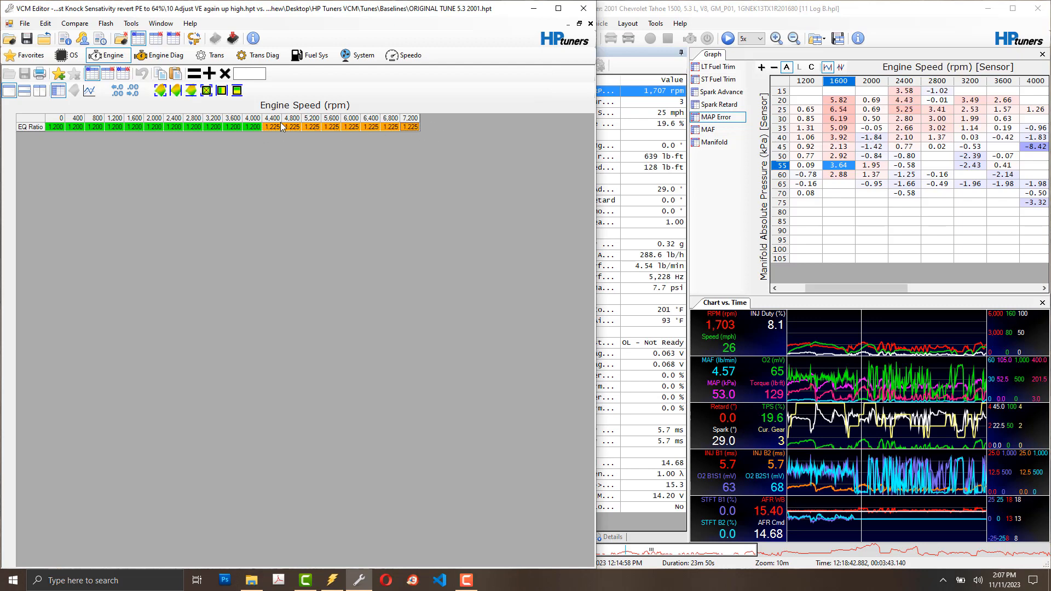
left_click_drag(267, 126, 414, 128)
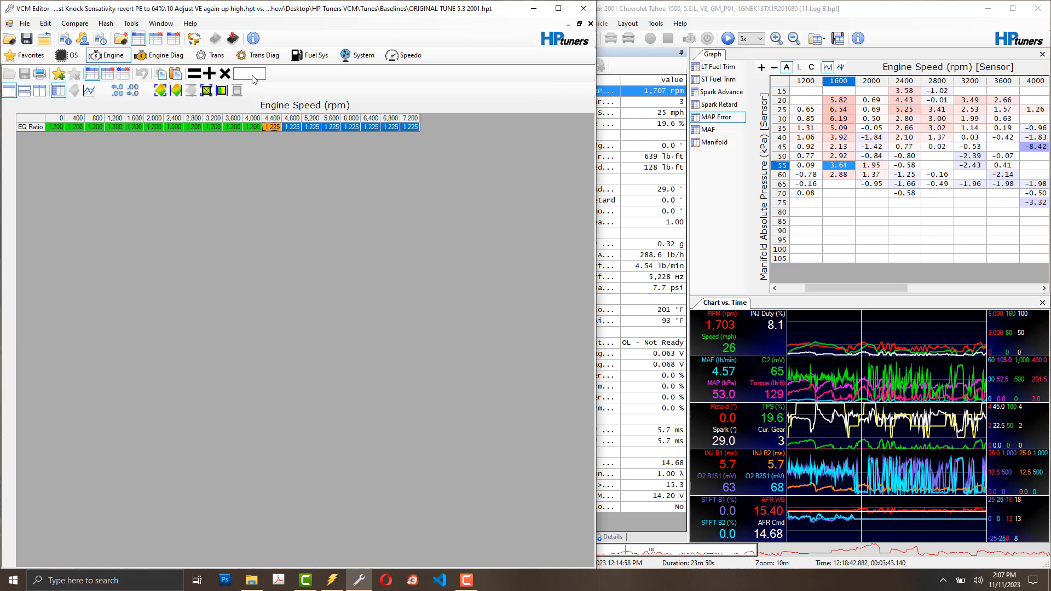
left_click(255, 79)
type("1.2")
left_click(198, 80)
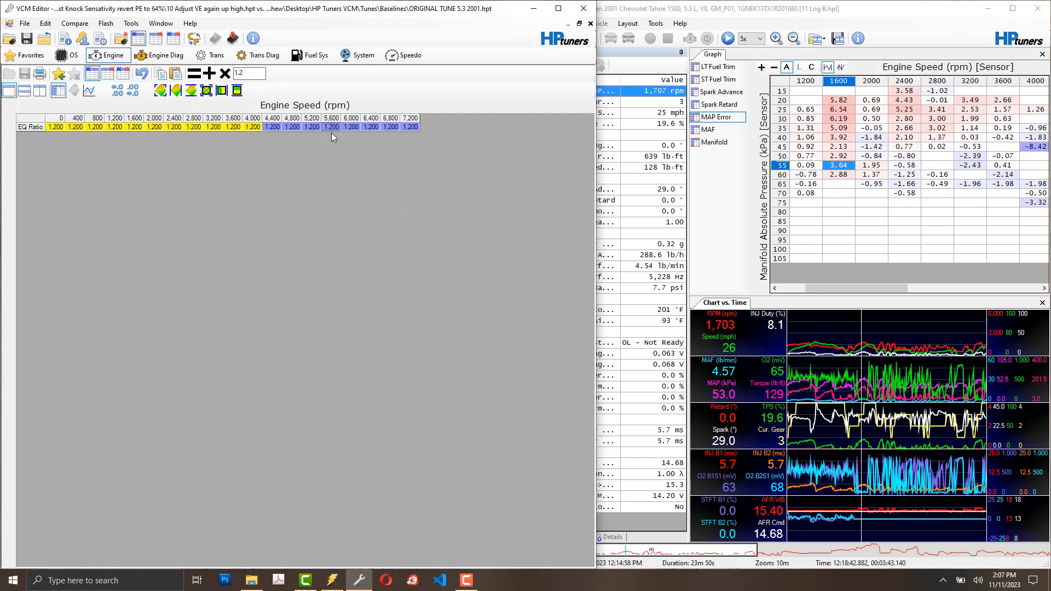
Step: Examine the edited EQ Ratio row by marking out its lower-rpm cells and its 4,000 to 7,200 rpm cells in turn
left_click(32, 121)
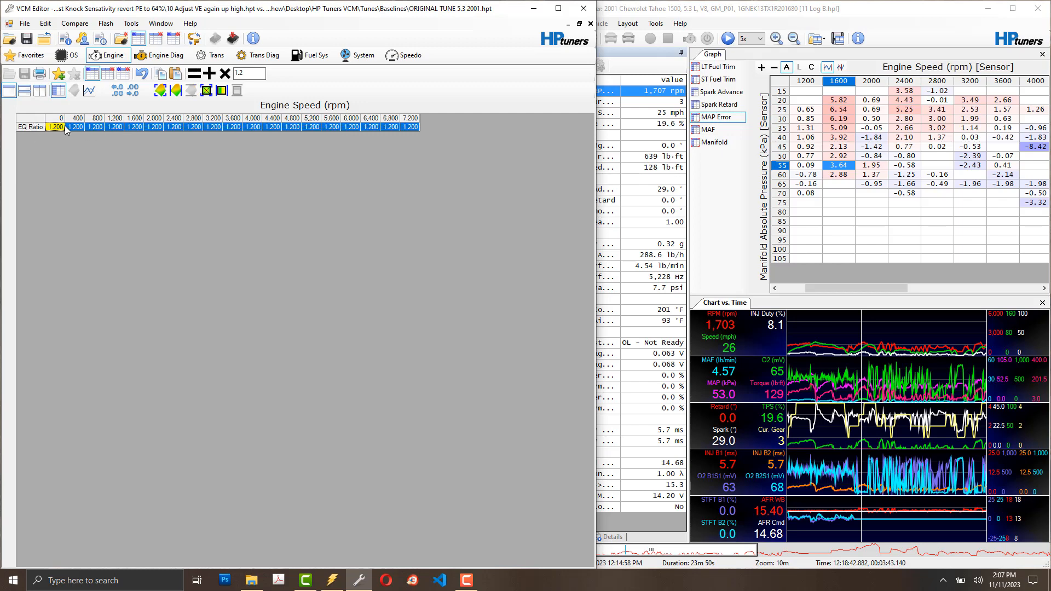
left_click_drag(64, 126, 41, 126)
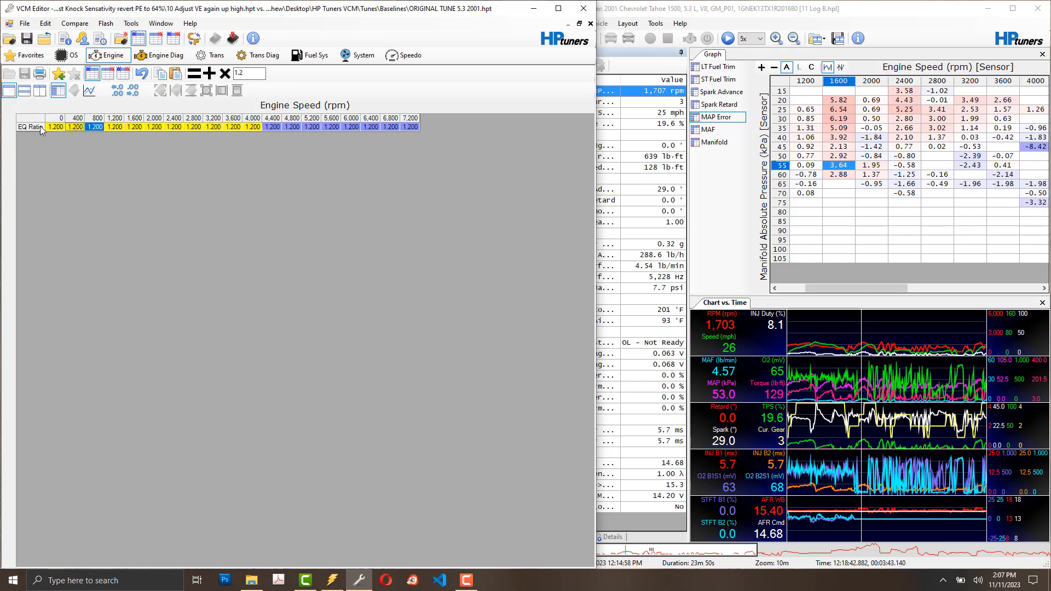
left_click(80, 126)
left_click_drag(80, 129, 429, 130)
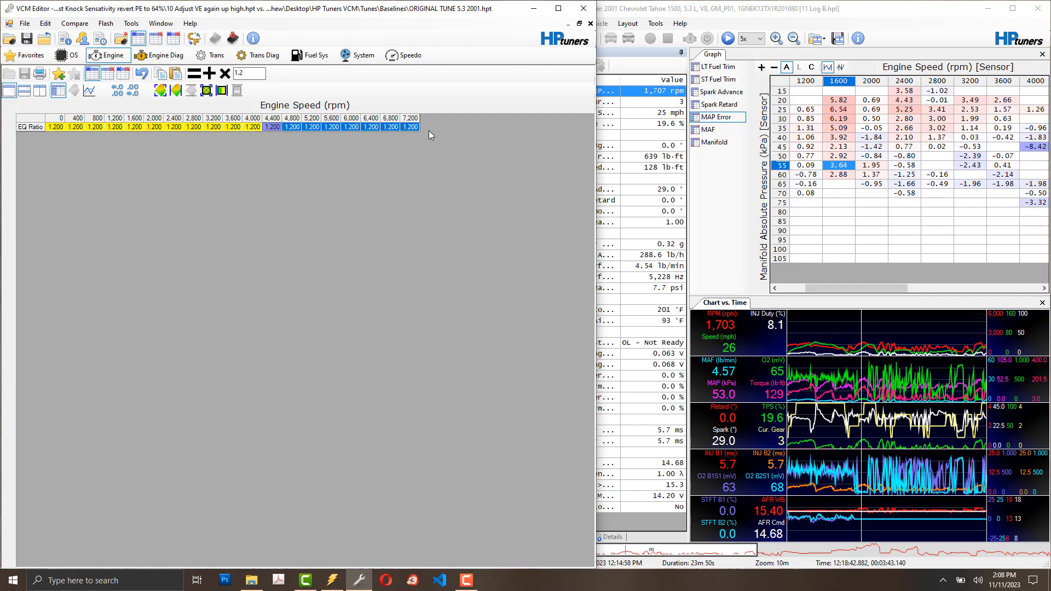
left_click_drag(246, 130, 442, 130)
left_click_drag(235, 125, 481, 129)
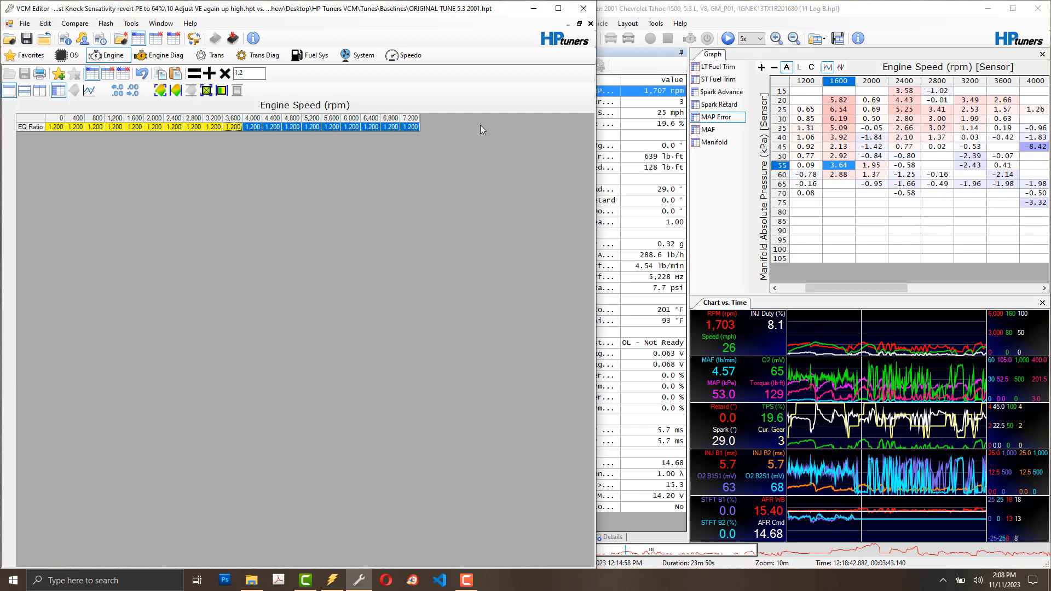
left_click(418, 126)
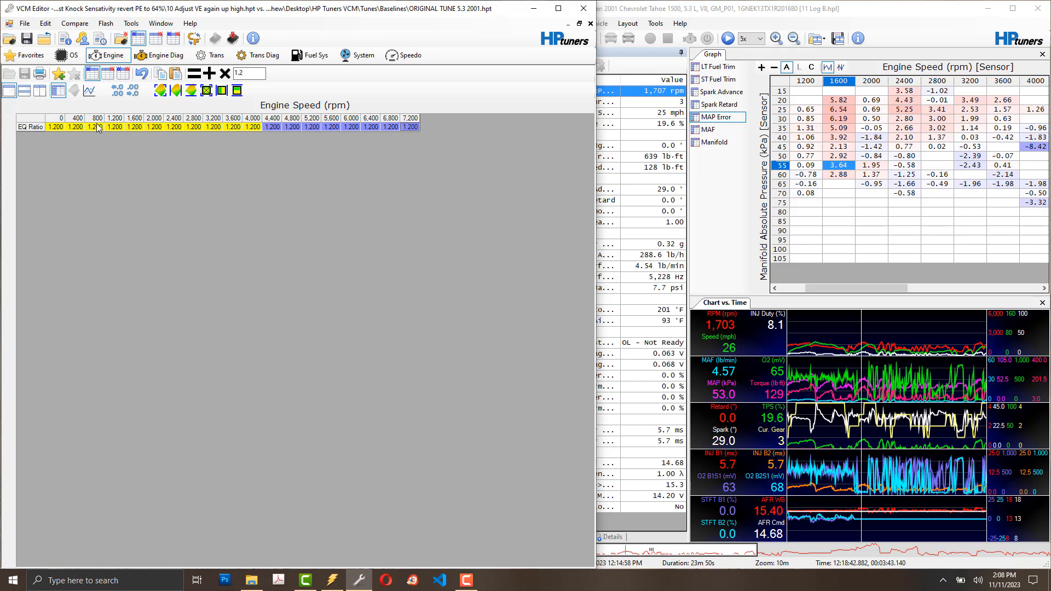
left_click(60, 127)
left_click_drag(62, 127, 214, 128)
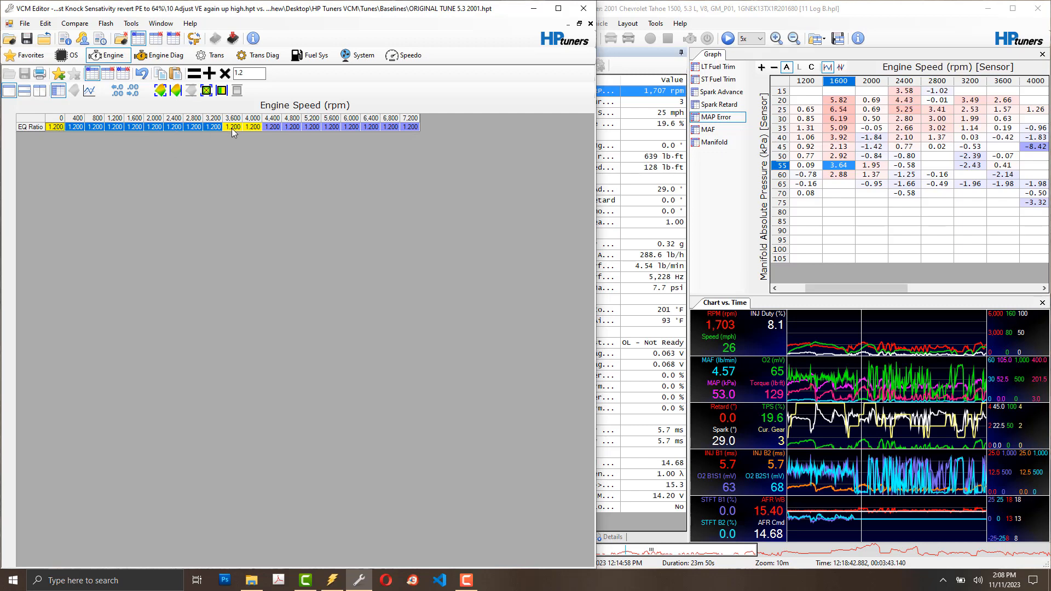
left_click_drag(231, 128, 400, 129)
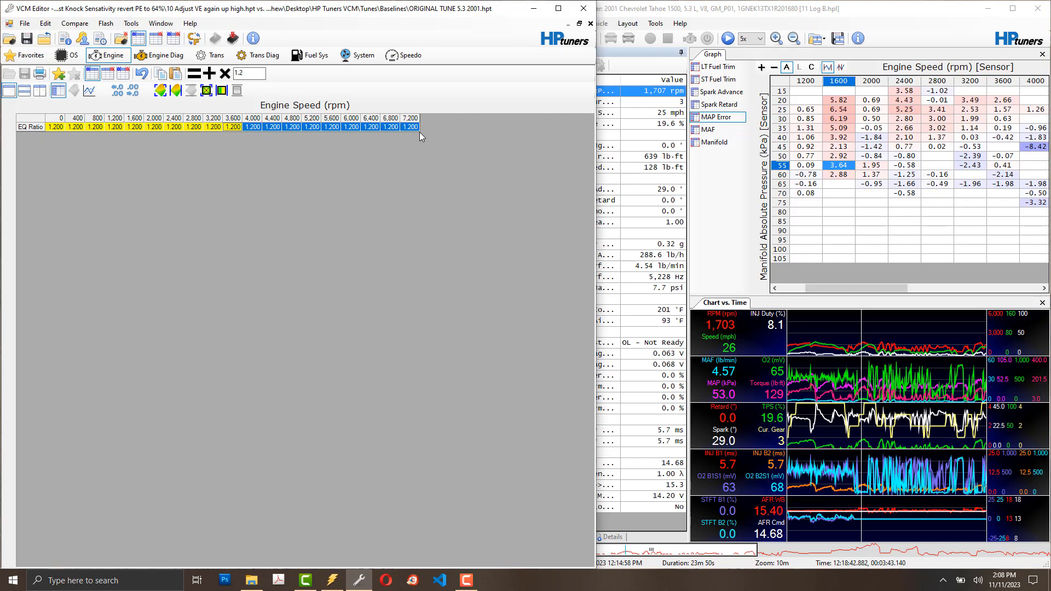
Step: Display the comparison tune's Power Enrich EQ Ratio values for review, then close the table
left_click(155, 38)
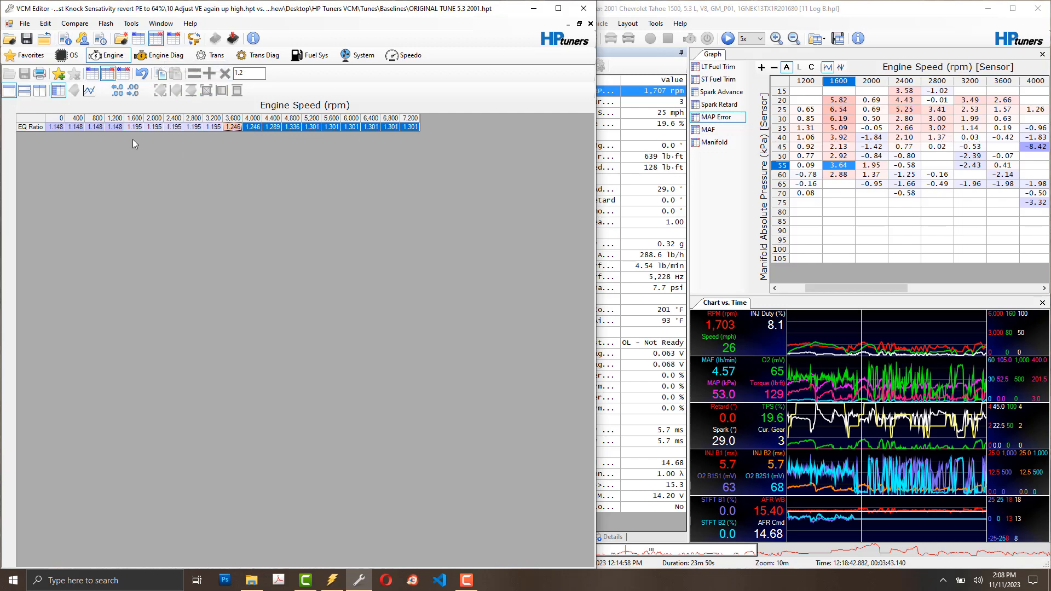
left_click(56, 127)
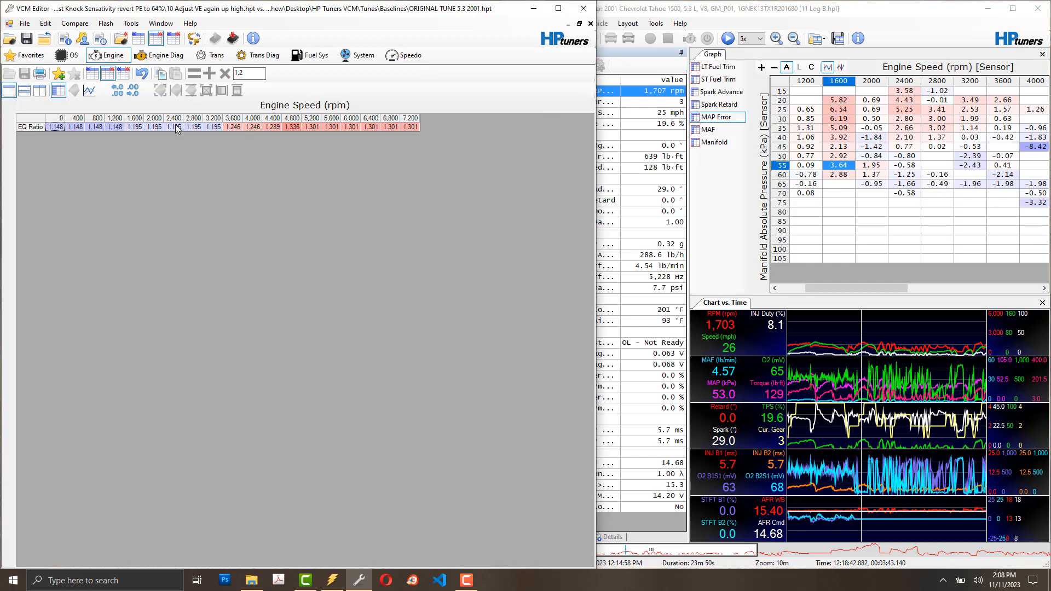
left_click(590, 24)
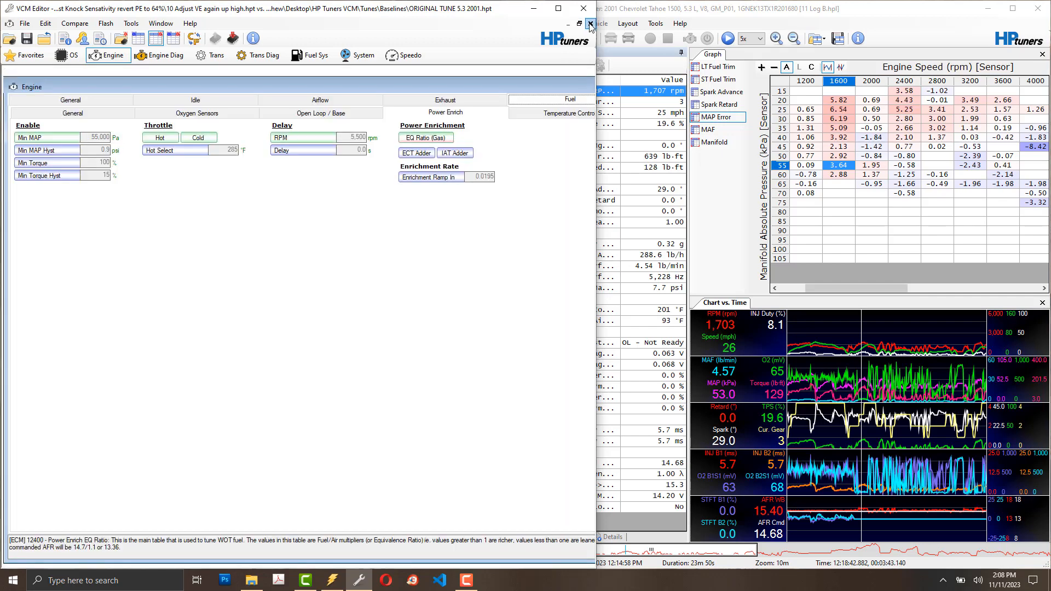
Step: Maximize the engine settings, reopen the Power Enrich EQ Ratio table and switch it back to the current tune's values
double_click(460, 85)
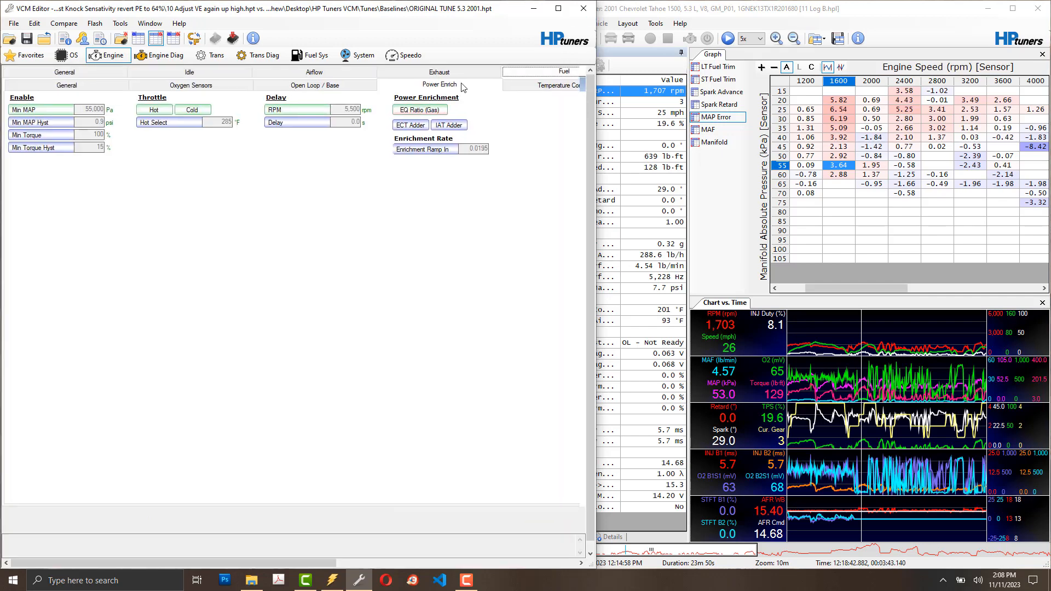
left_click(435, 110)
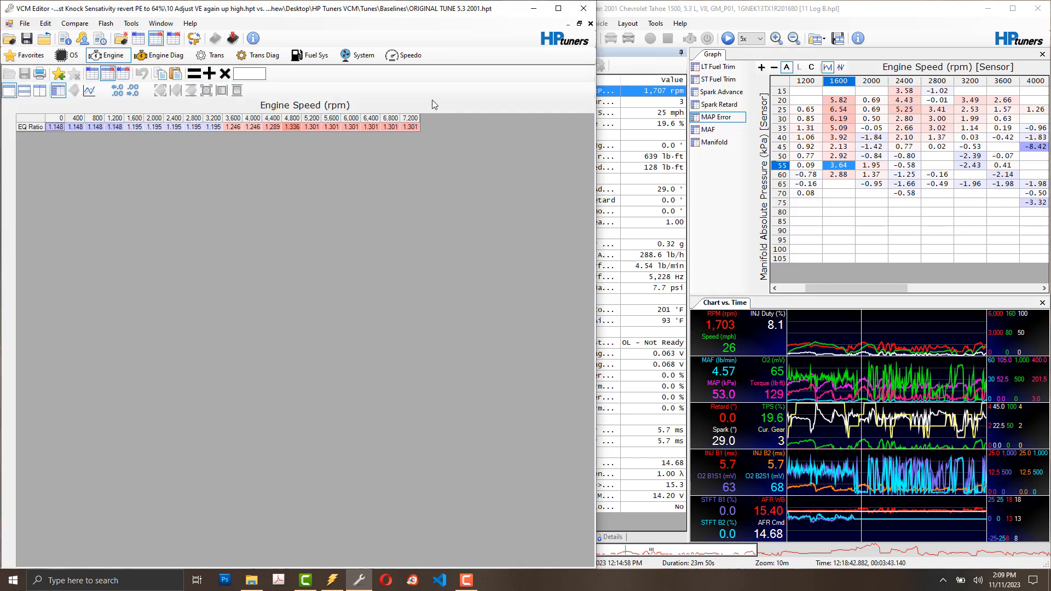
left_click(138, 41)
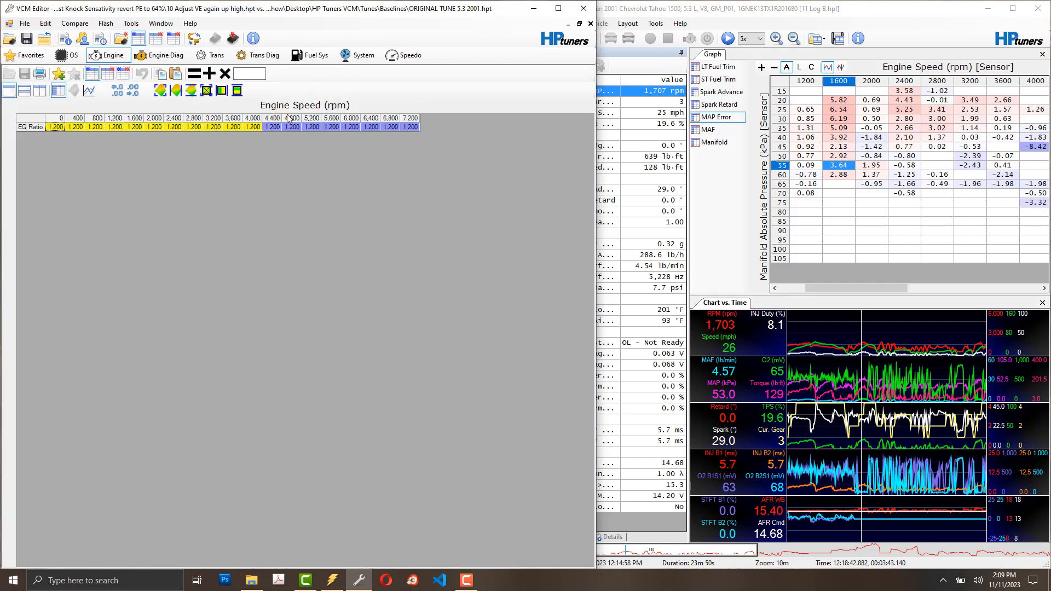
Step: Check the Power Enrich EQ Ratio row once more, close the table and maximize the engine settings
left_click(590, 24)
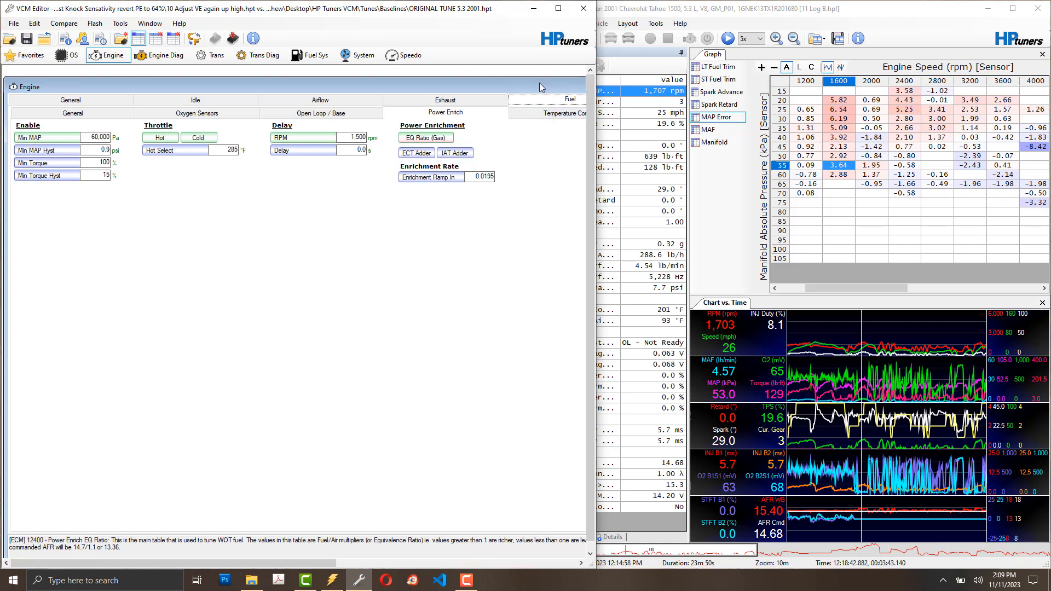
double_click(539, 87)
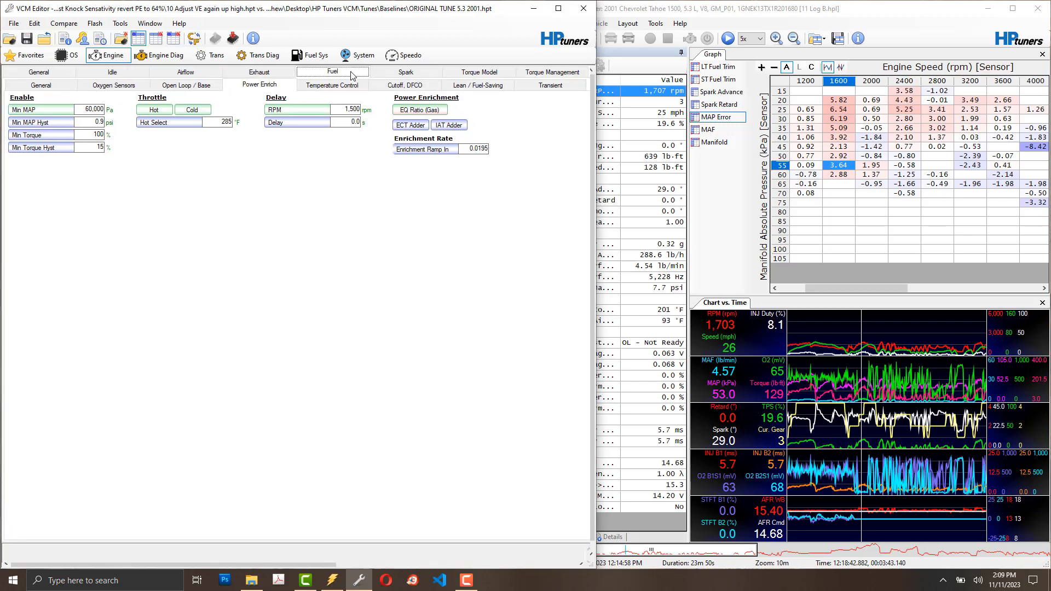
left_click(414, 111)
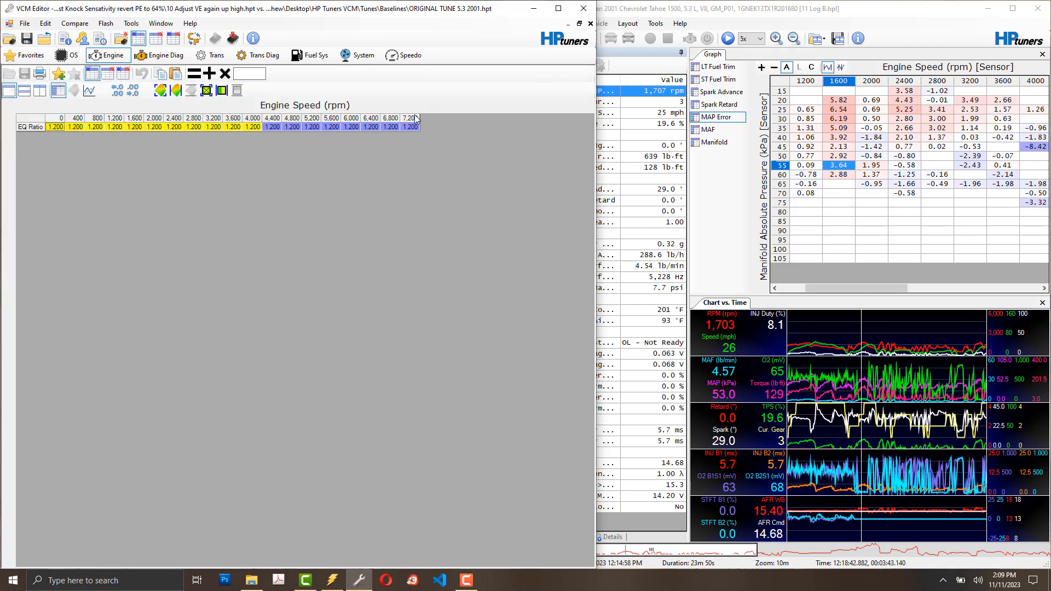
left_click(590, 24)
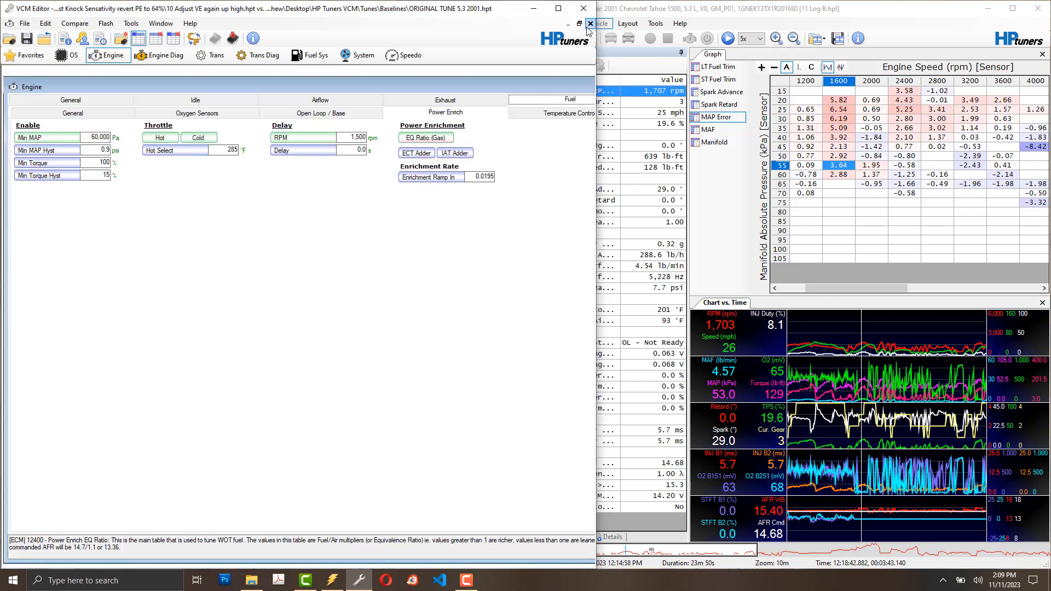
double_click(531, 82)
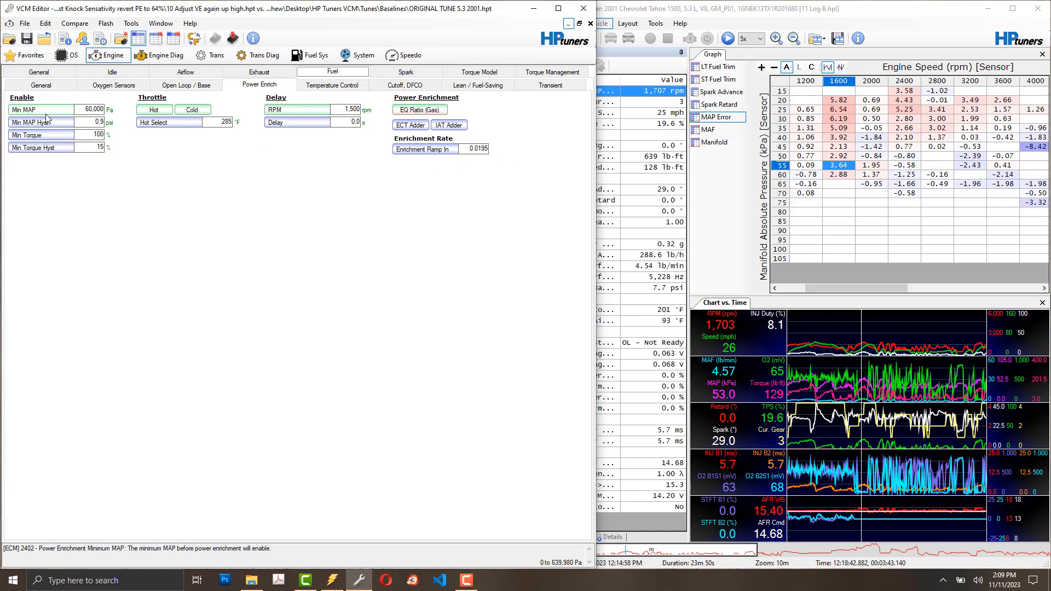
Step: Relate the Power Enrich Min MAP threshold to the MAP Error graph by marking out its cells from 60 to 105 kPa, 1,200 to 4,000 rpm
left_click(91, 109)
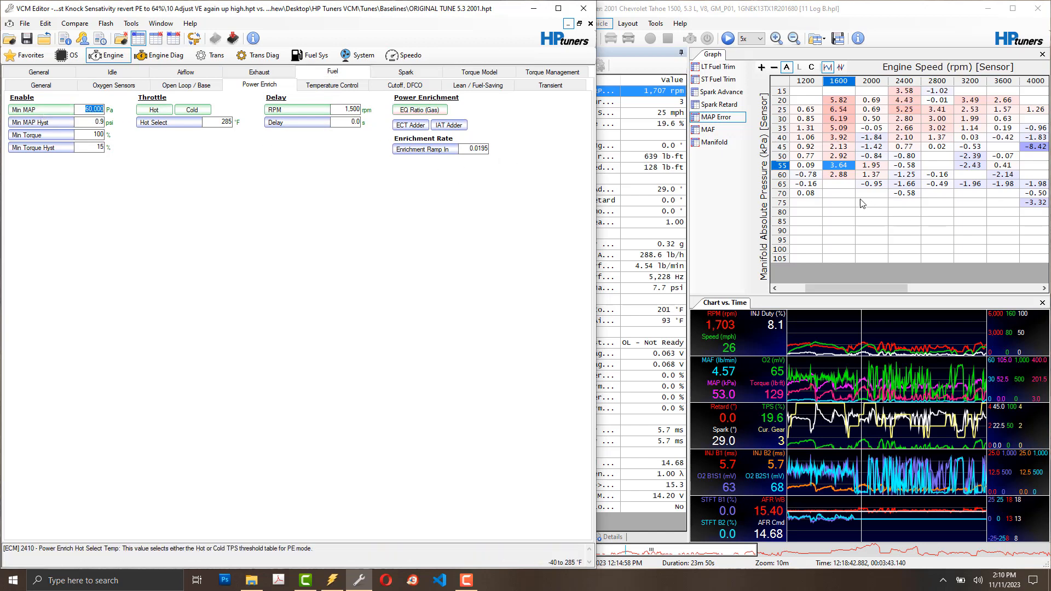
left_click(801, 174)
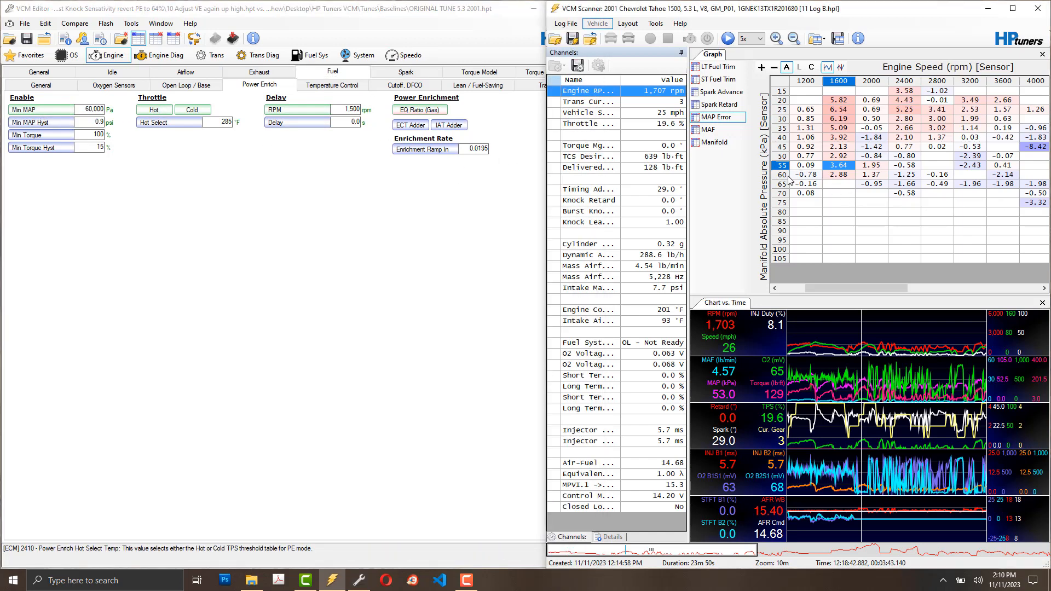
left_click(796, 176)
left_click_drag(796, 176, 1020, 264)
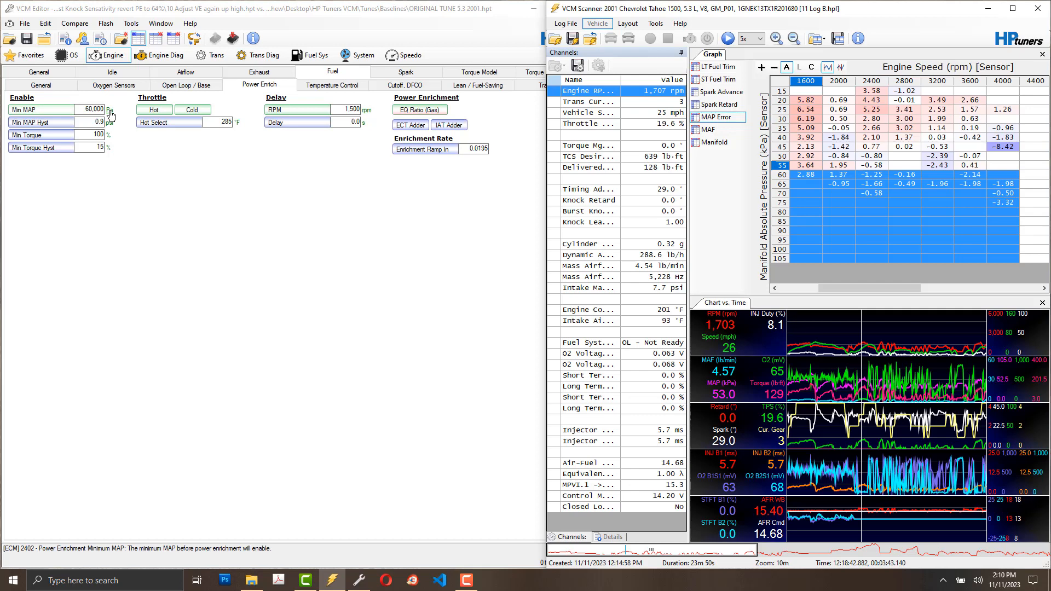
left_click_drag(872, 288, 832, 288)
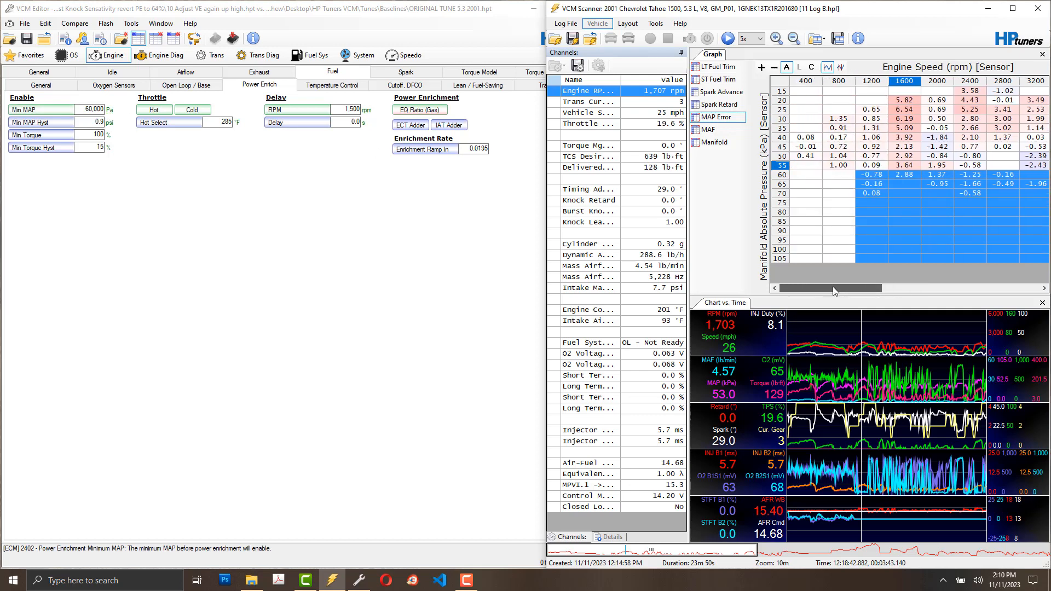
Step: Examine the TPS row of the Power Enrich Cold throttle table, close it and reopen the engine settings
left_click(336, 208)
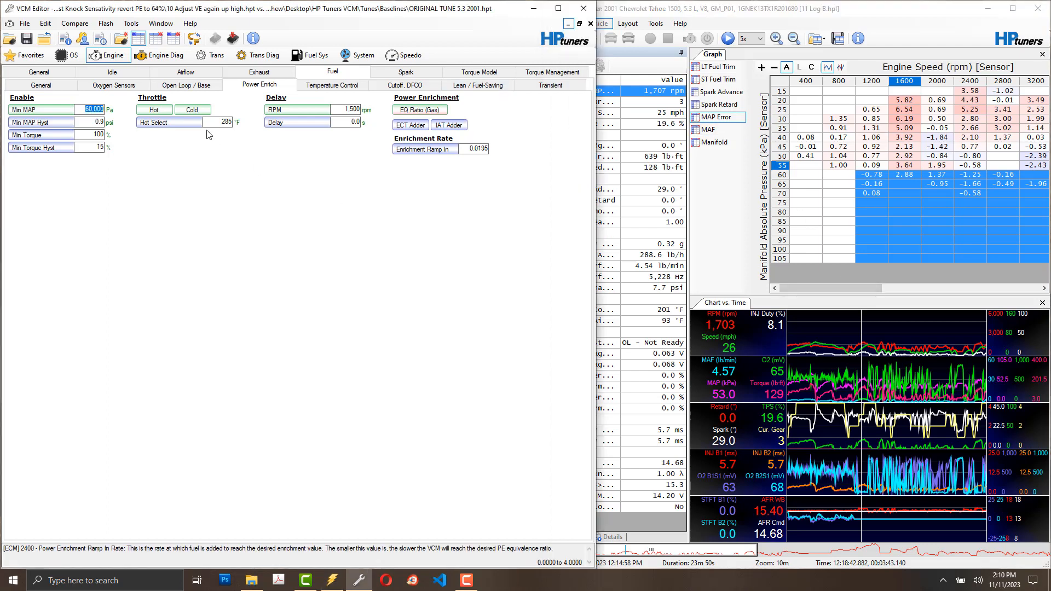
left_click(191, 112)
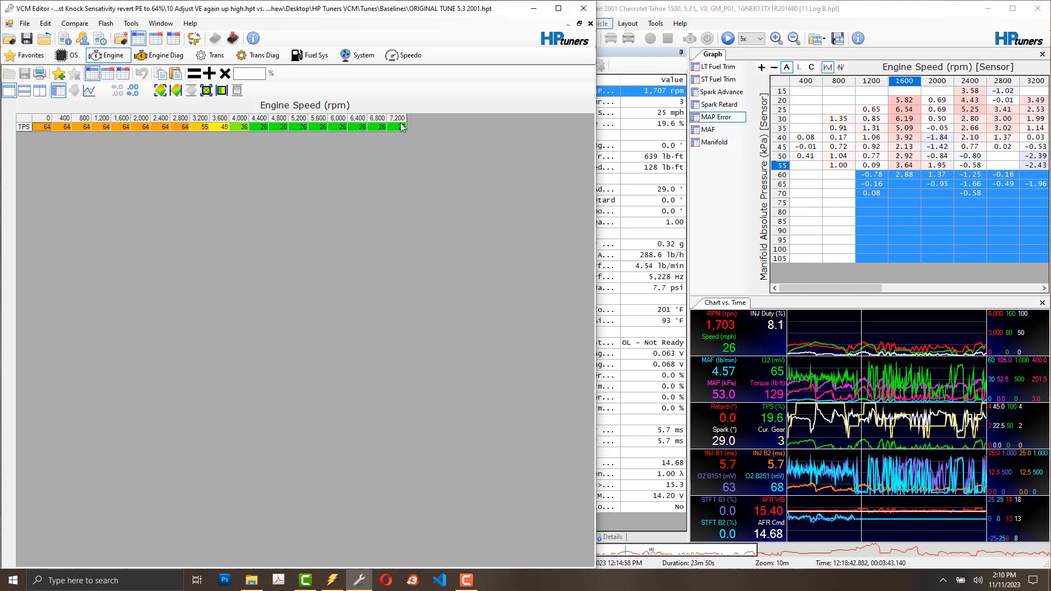
left_click(21, 123)
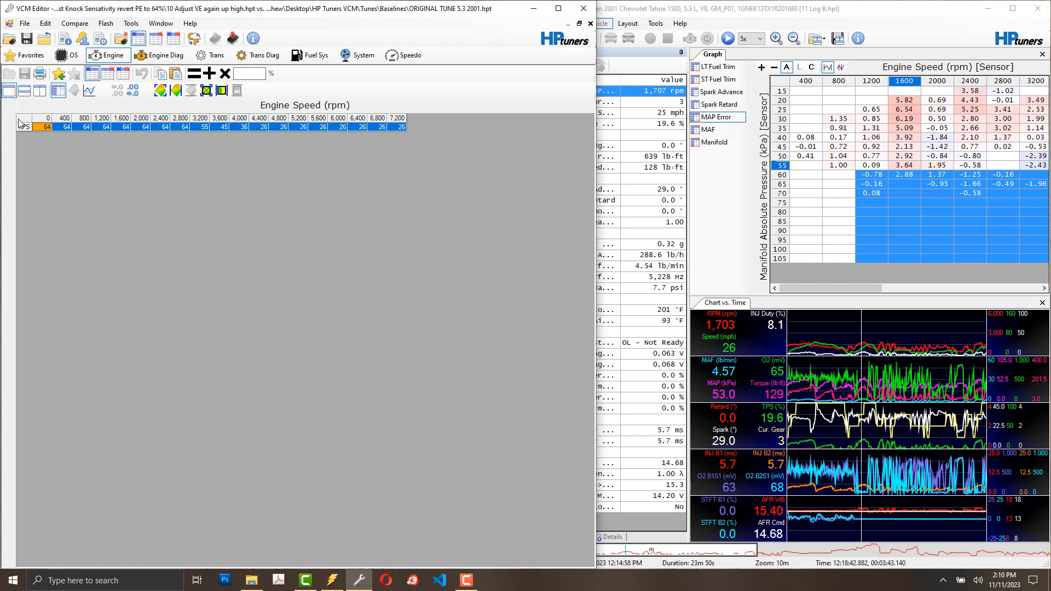
left_click(591, 25)
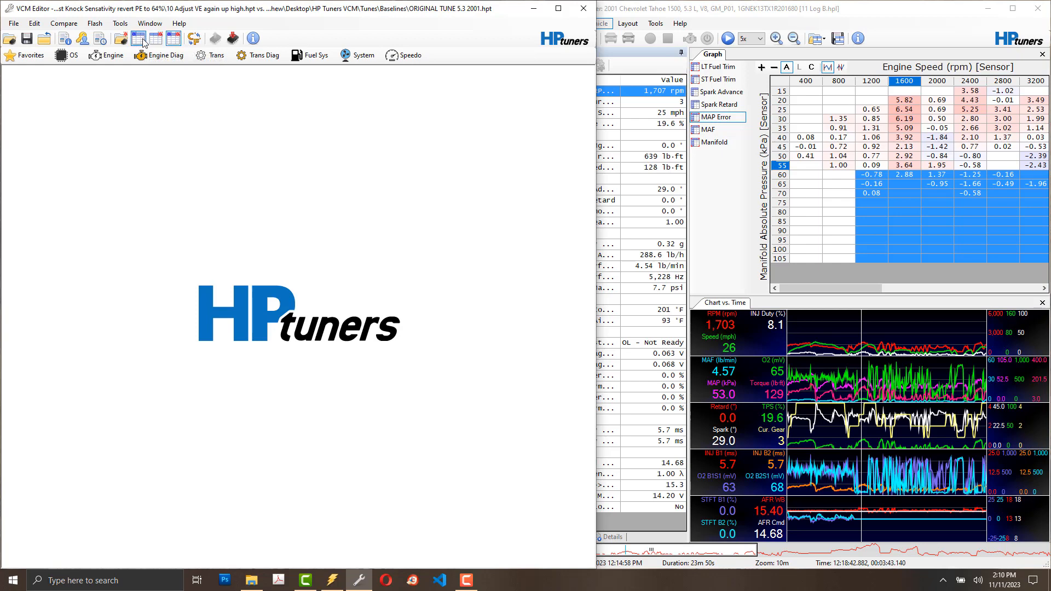
left_click(106, 57)
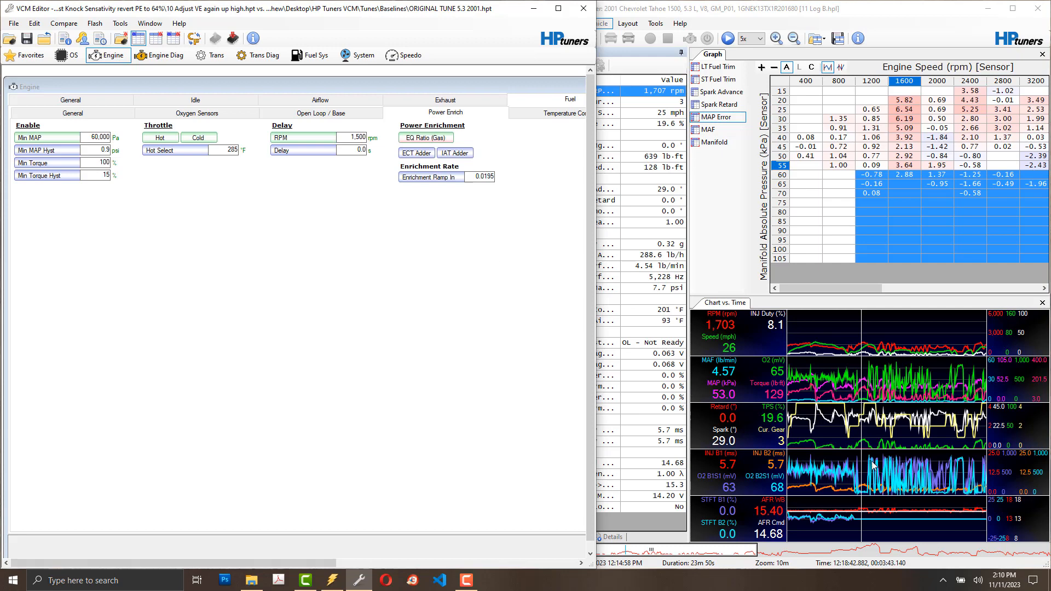
Step: Switch to VCM Scanner and scrub the logged data back to the start of the recording
left_click(754, 554)
left_click_drag(754, 554, 701, 559)
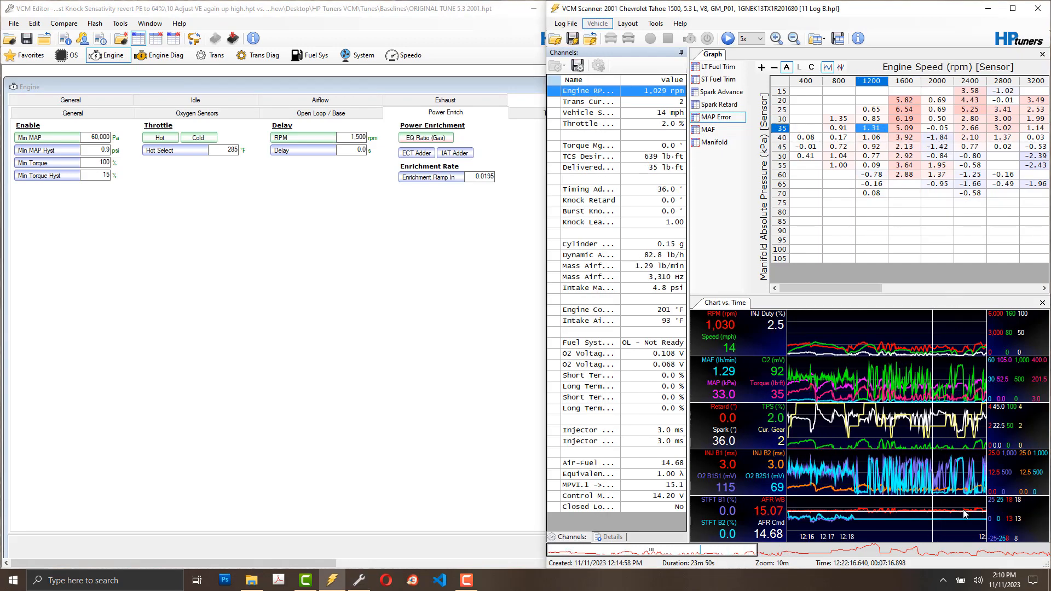
left_click_drag(928, 504, 781, 494)
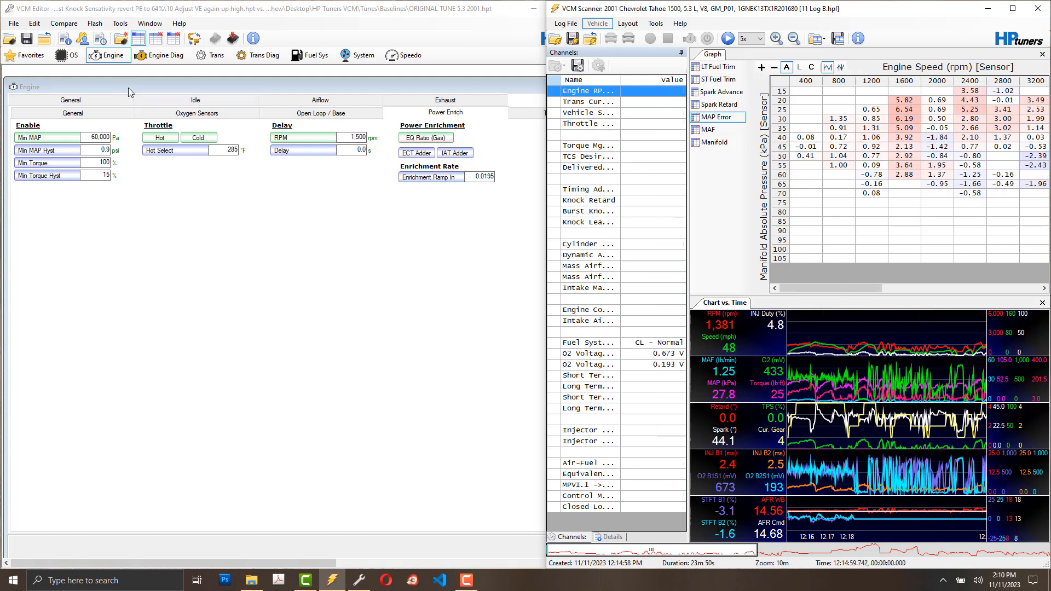
Step: Return to VCM Editor and review the exhaust gas recirculation settings and the fuel system's oxygen sensor and Long Term Fuel Trim settings
left_click(484, 89)
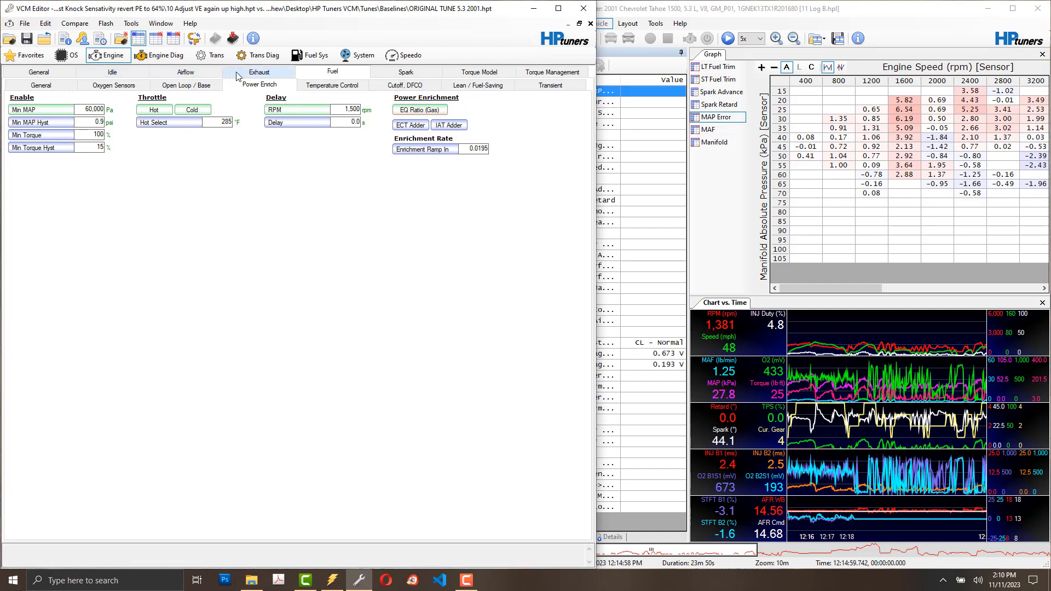
left_click(259, 72)
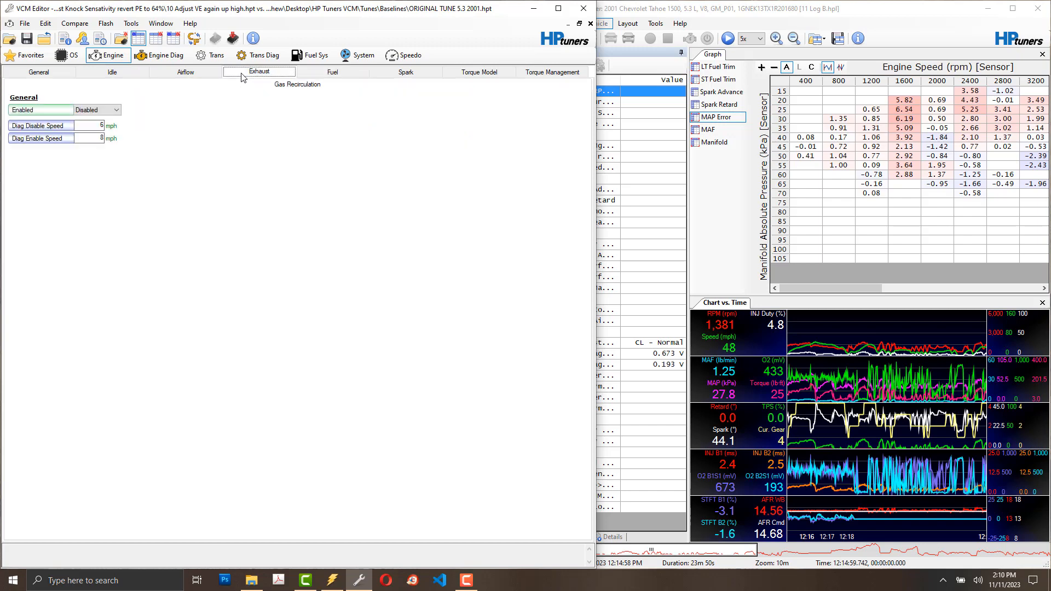
left_click(328, 71)
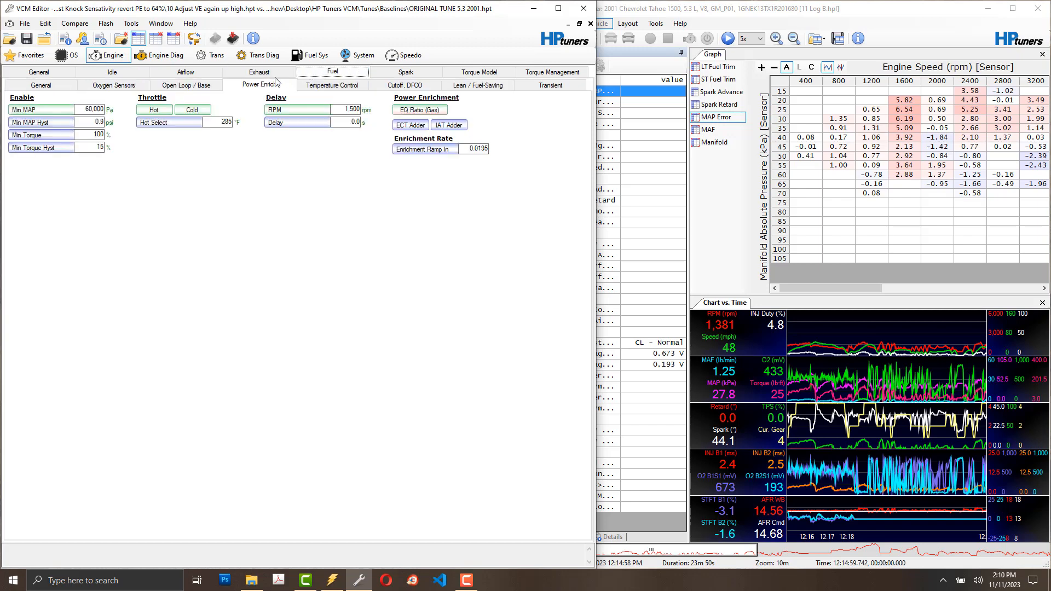
left_click(138, 85)
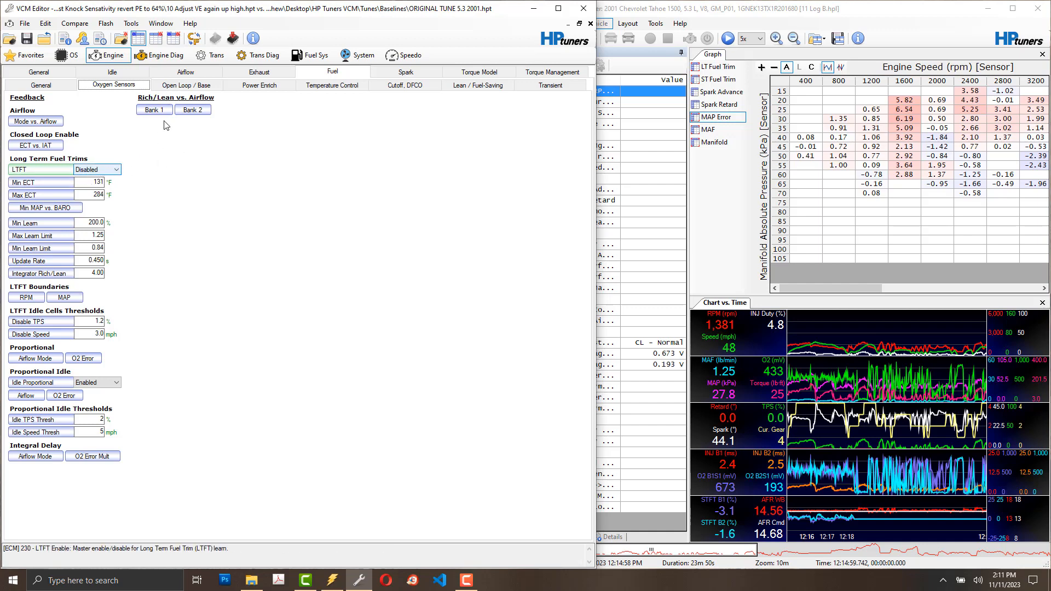
Step: Set STFT Open Loop to Enabled in the open loop fuel settings and return it to Disabled
left_click(183, 86)
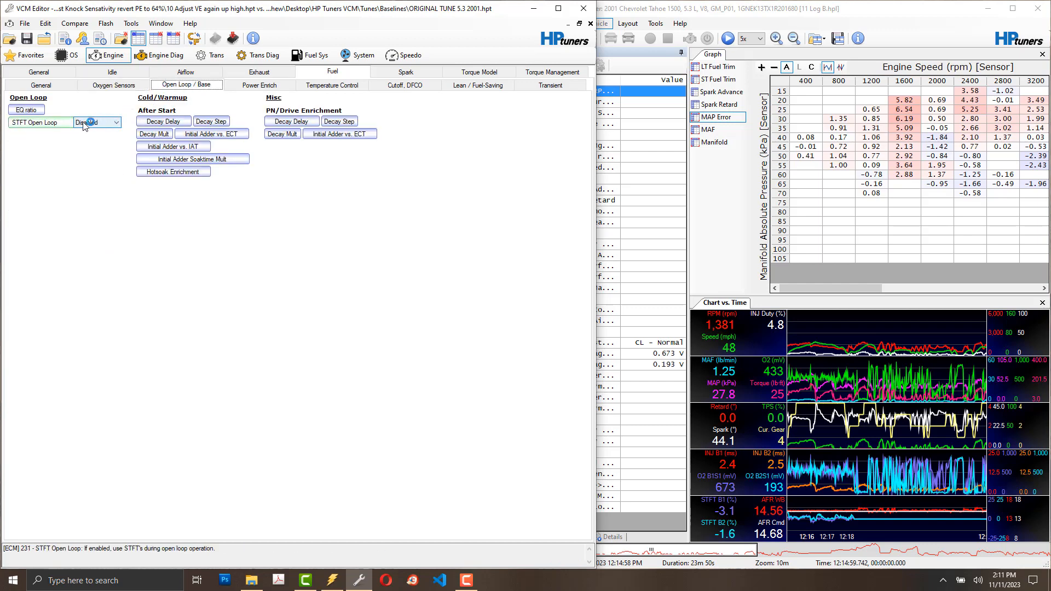
left_click(112, 123)
left_click(96, 134)
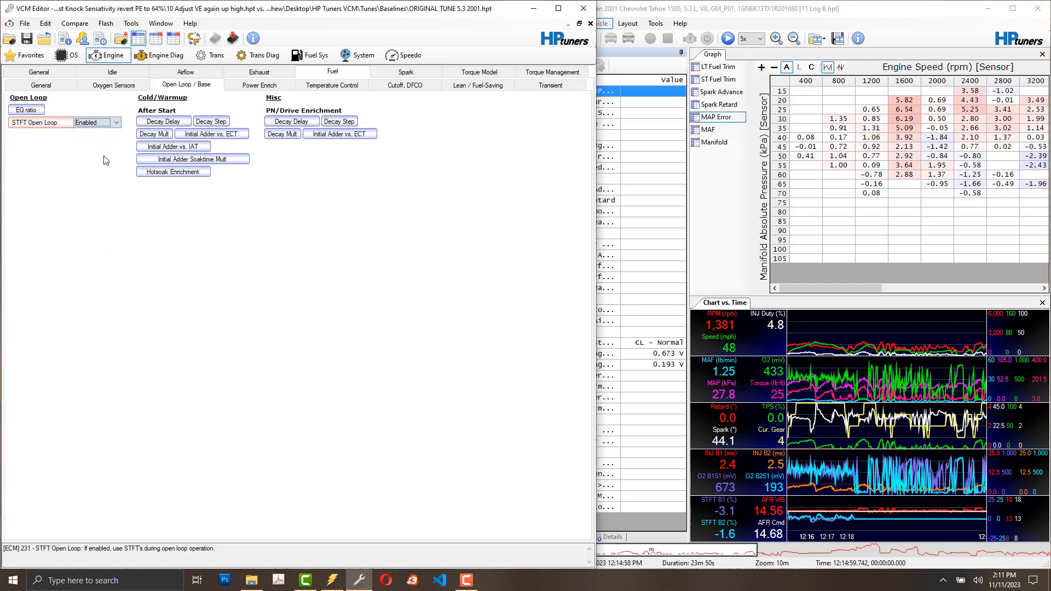
left_click(110, 124)
left_click(98, 141)
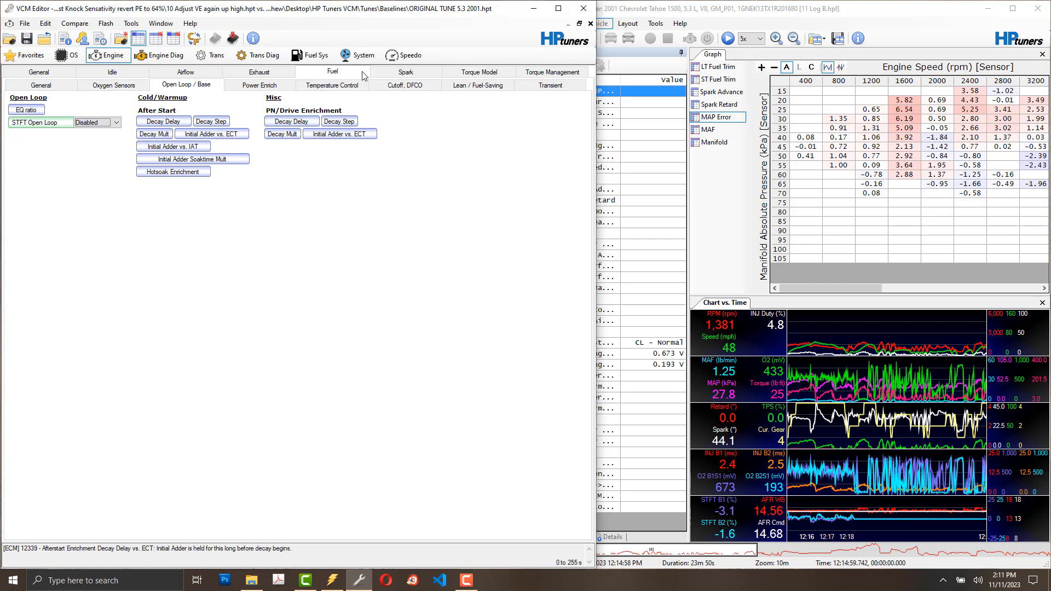
Step: Review the fuel cutoff and catalyst protection settings, inspect the Component Protection Target Lambda EQ Ratio table and close it
left_click(405, 84)
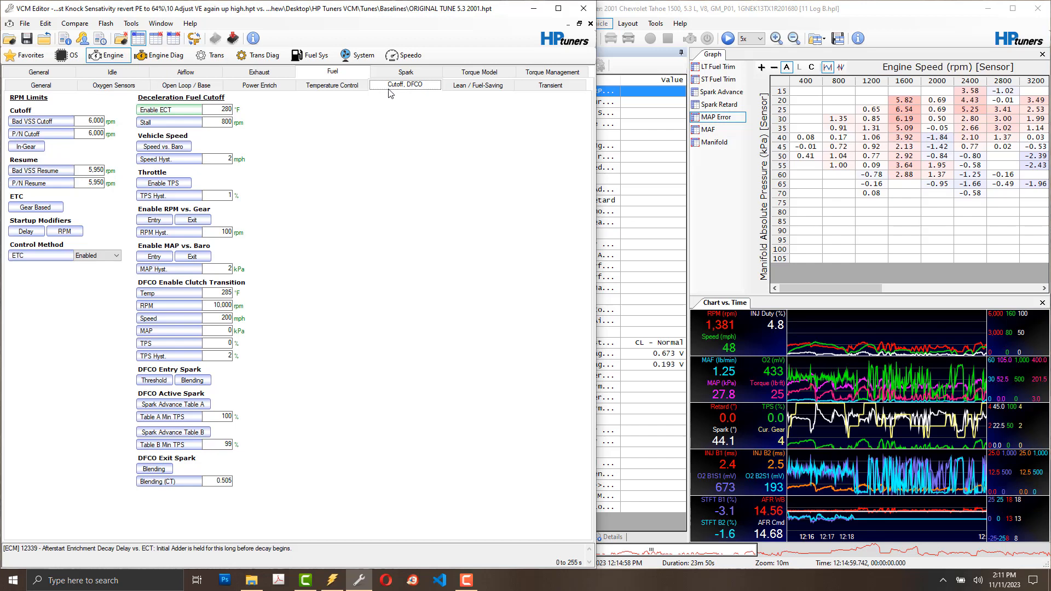
left_click(305, 86)
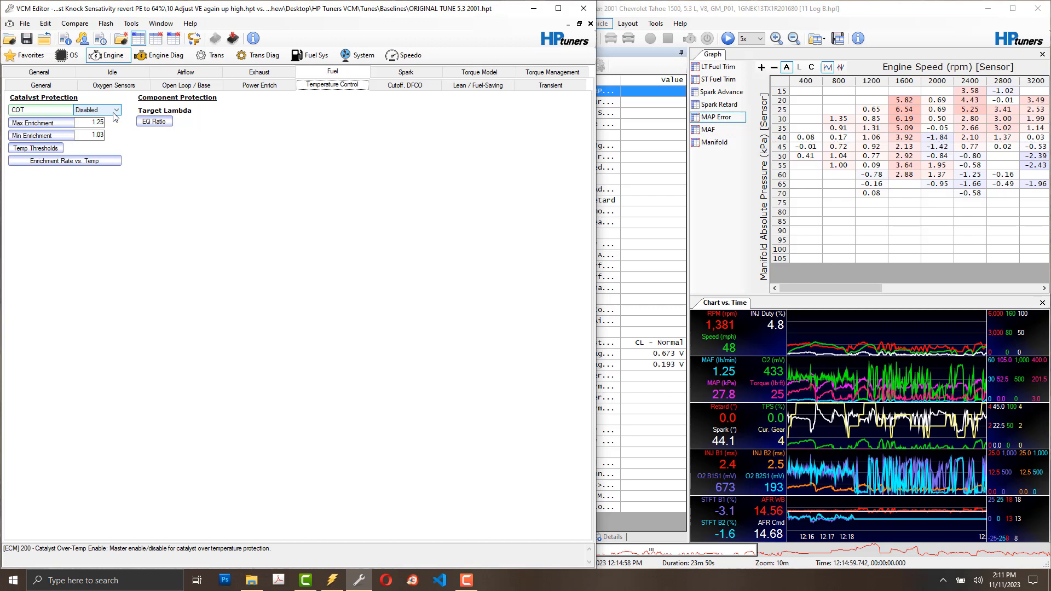
left_click(154, 122)
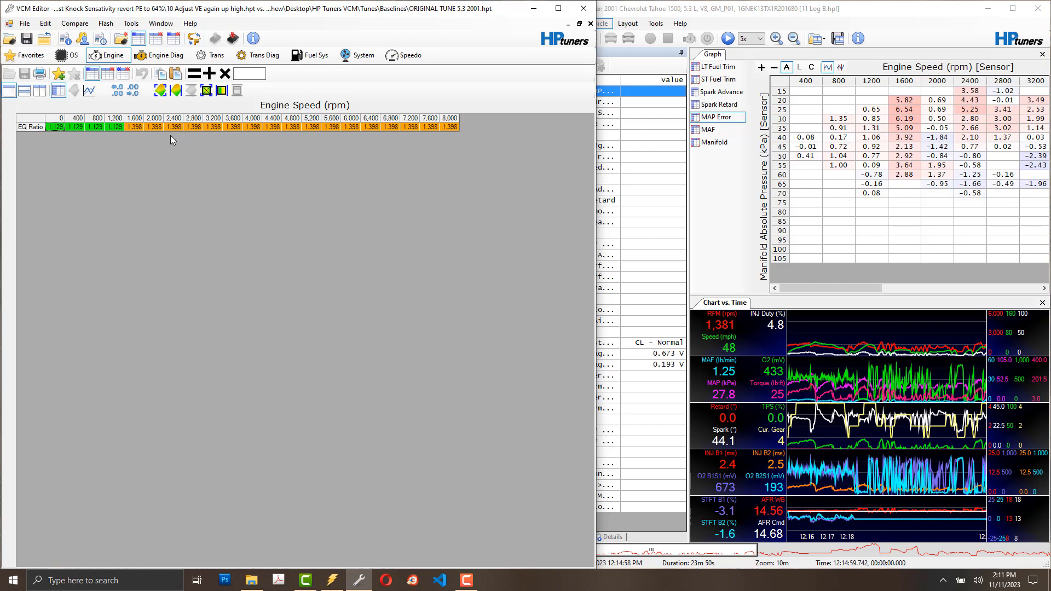
left_click(145, 129)
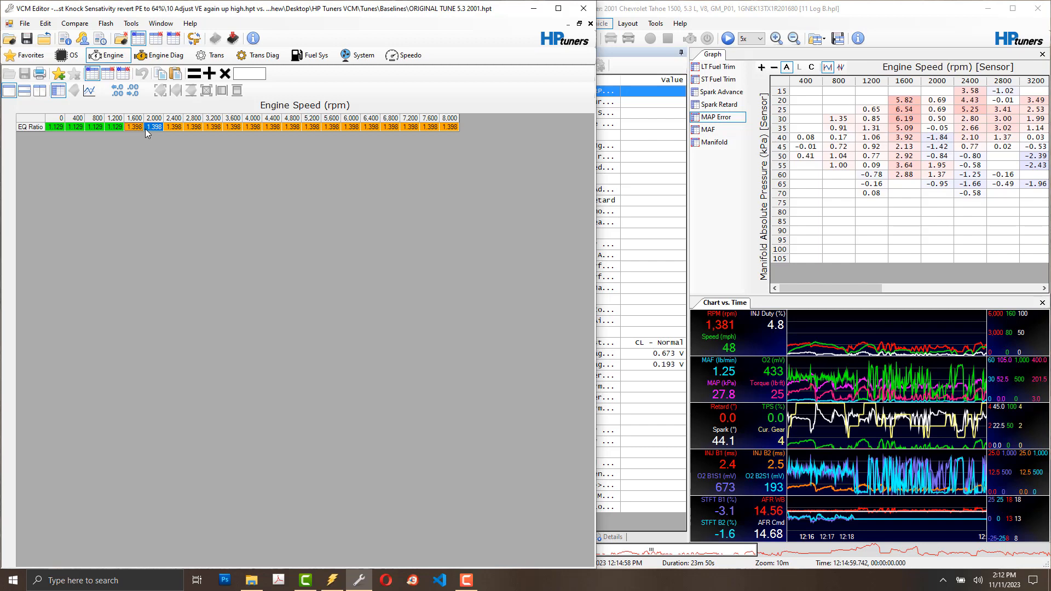
left_click(591, 23)
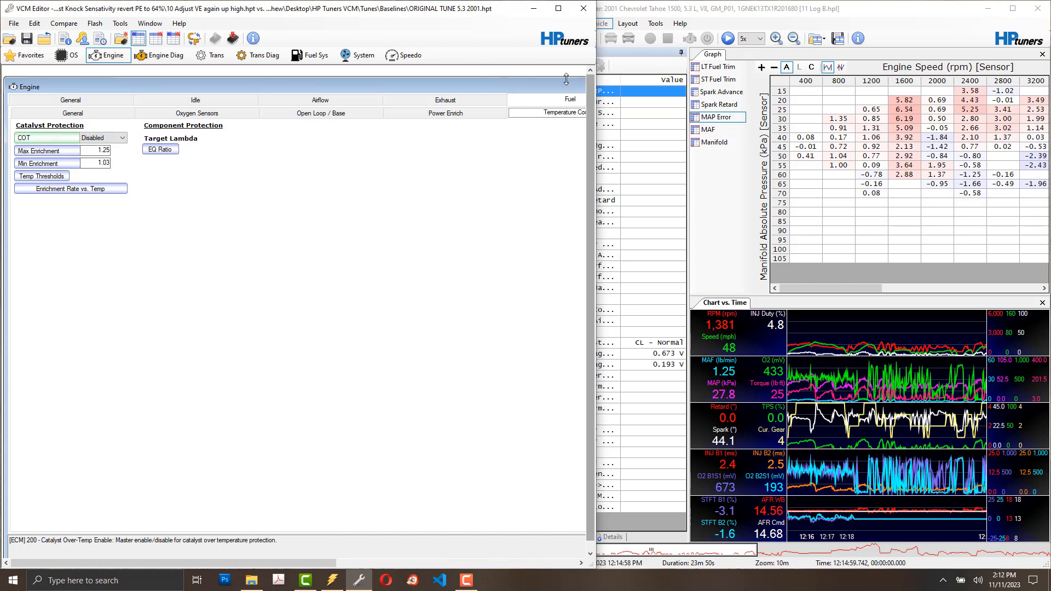
double_click(549, 86)
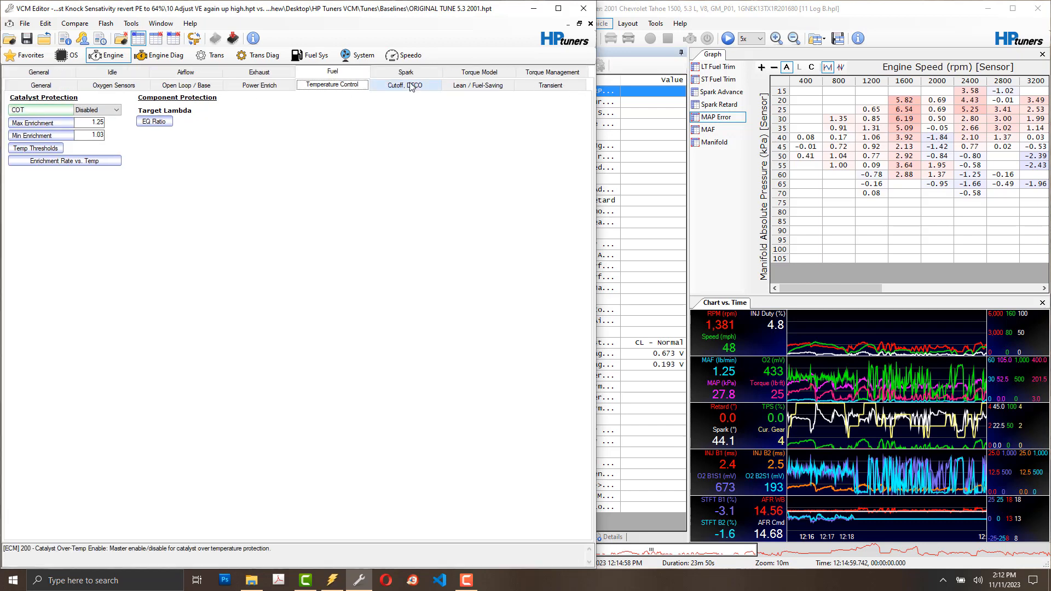
Step: Look through the temperature control, fuel cutoff, spark advance and torque model settings, finishing on the spark advance settings
left_click(410, 86)
left_click(351, 85)
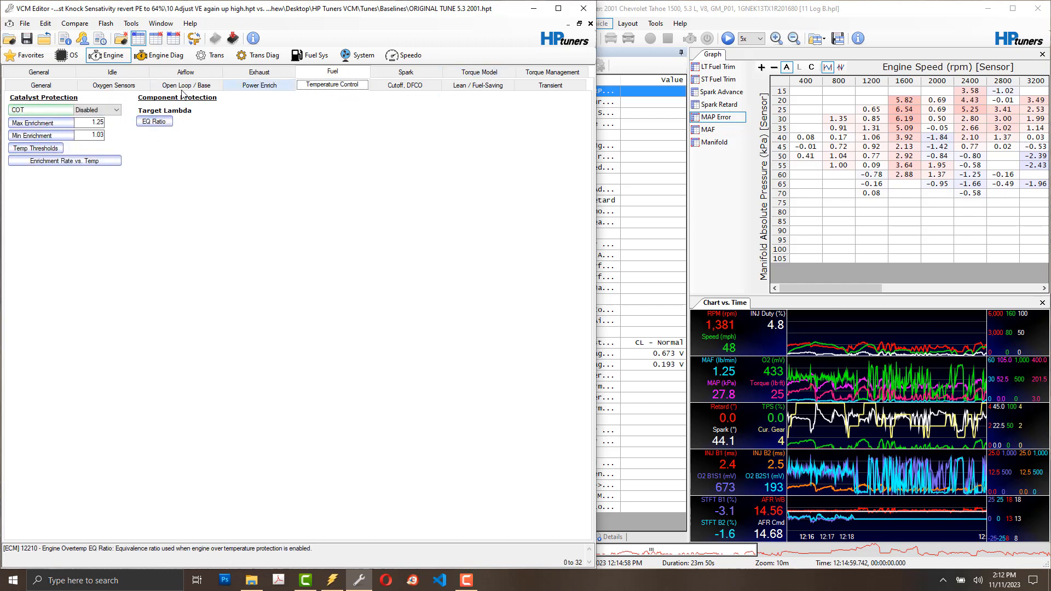
left_click(435, 87)
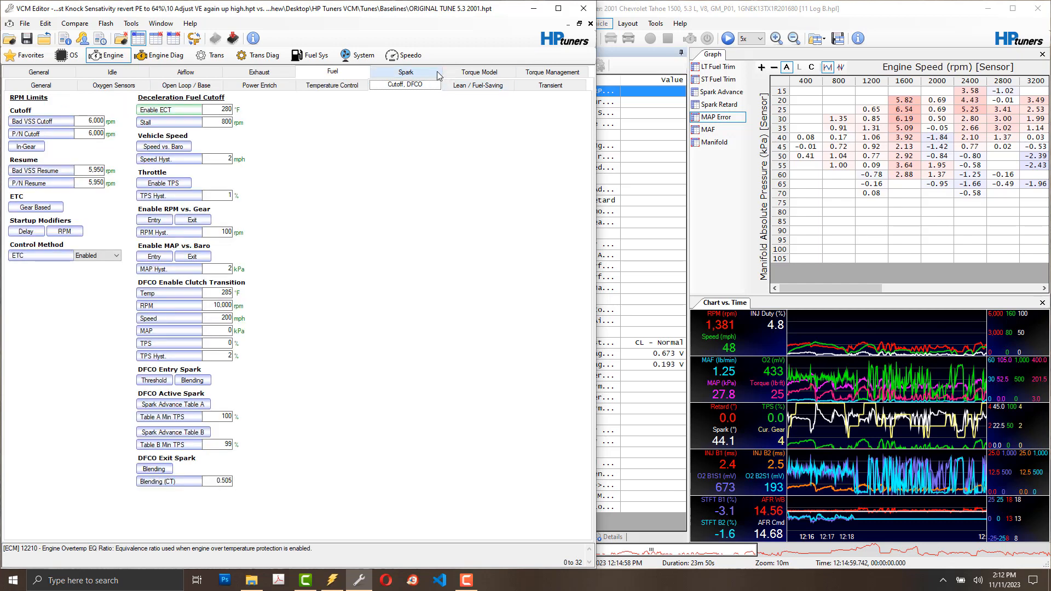
left_click(418, 73)
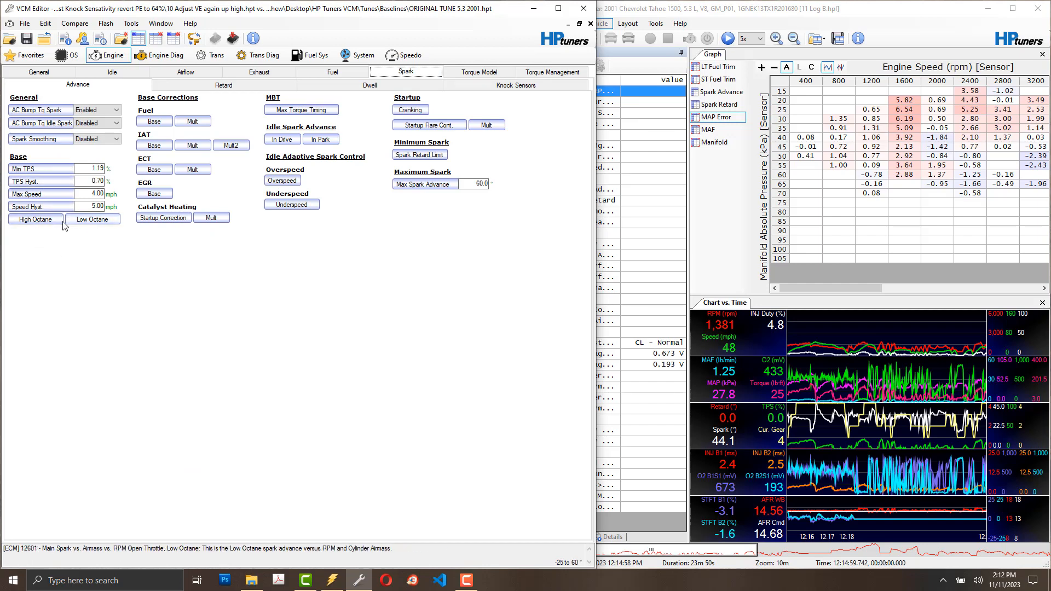
left_click(464, 75)
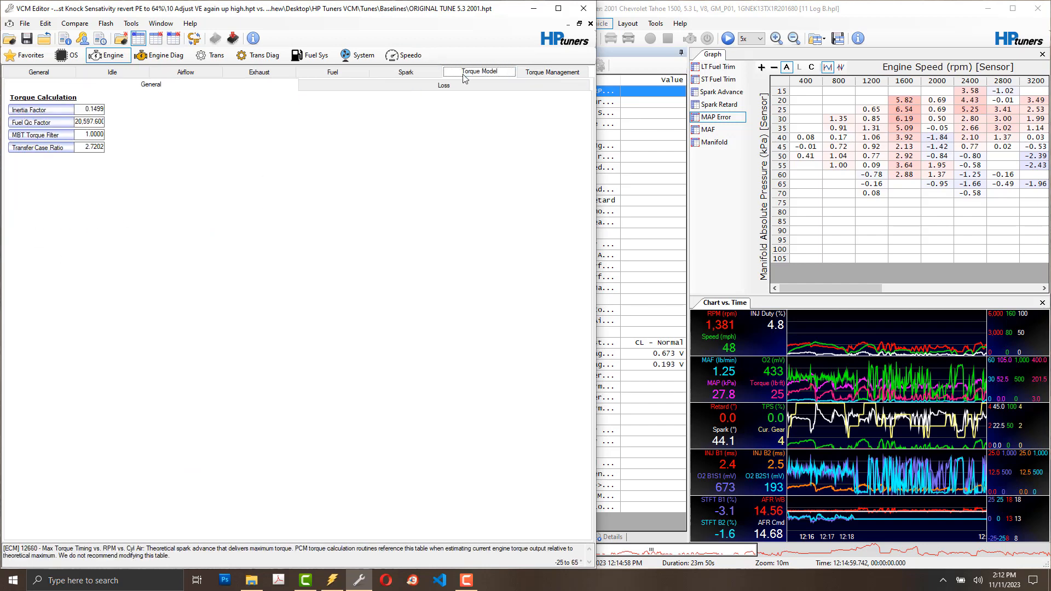
left_click(406, 75)
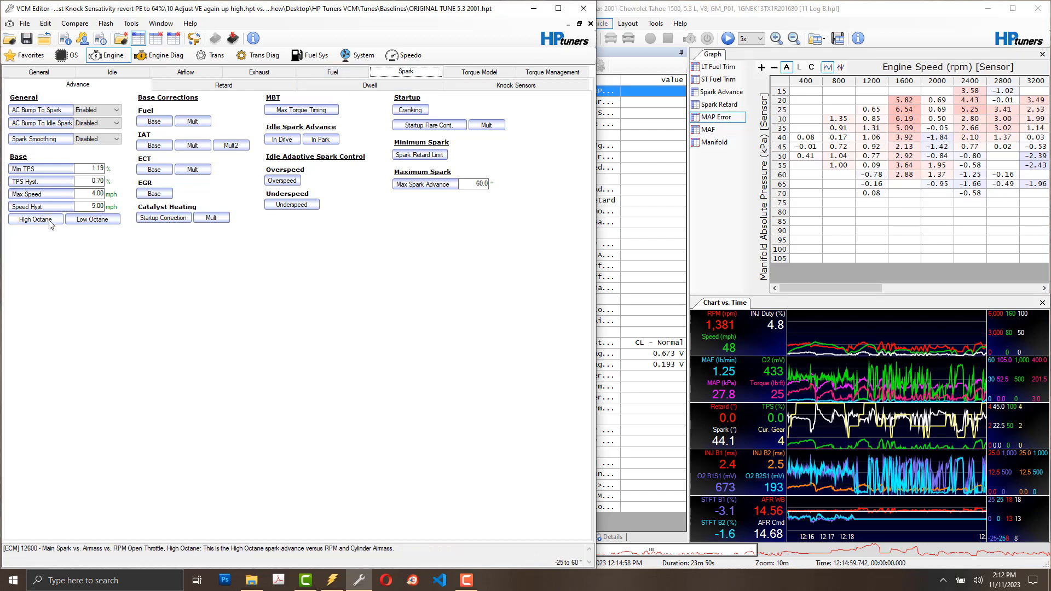
Step: Point out low-load cells of the MAP Error graph in VCM Scanner, ending on the 1,200 rpm, 35 kPa cell
left_click_drag(848, 101, 867, 127)
left_click(888, 140)
left_click(874, 127)
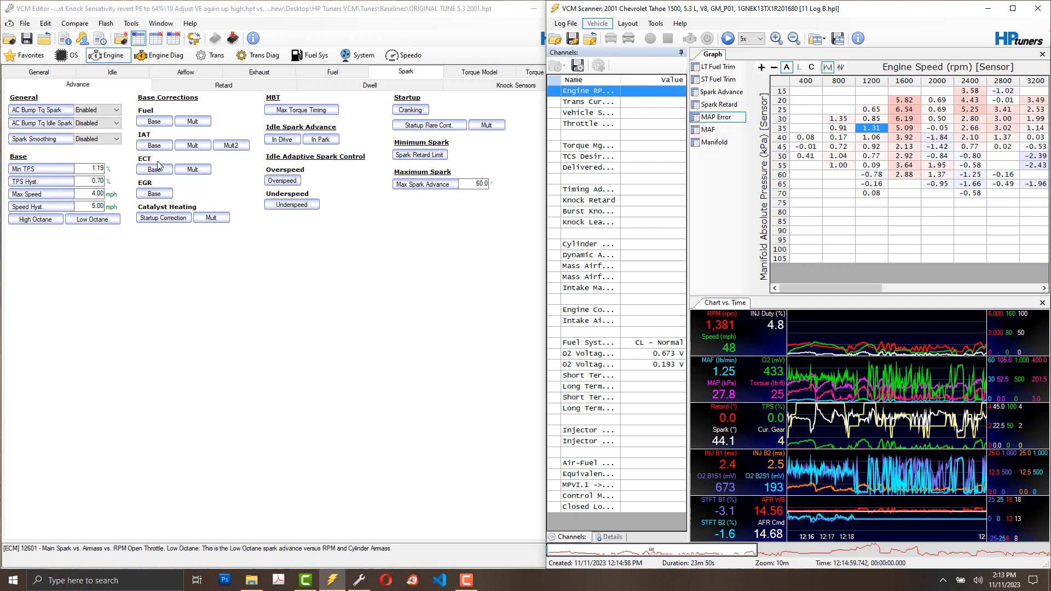
Step: Look through the torque model, torque management and knock sensor settings in VCM Editor, inspect the Knock Sensor Level Tip In RPM table and close it
left_click(480, 71)
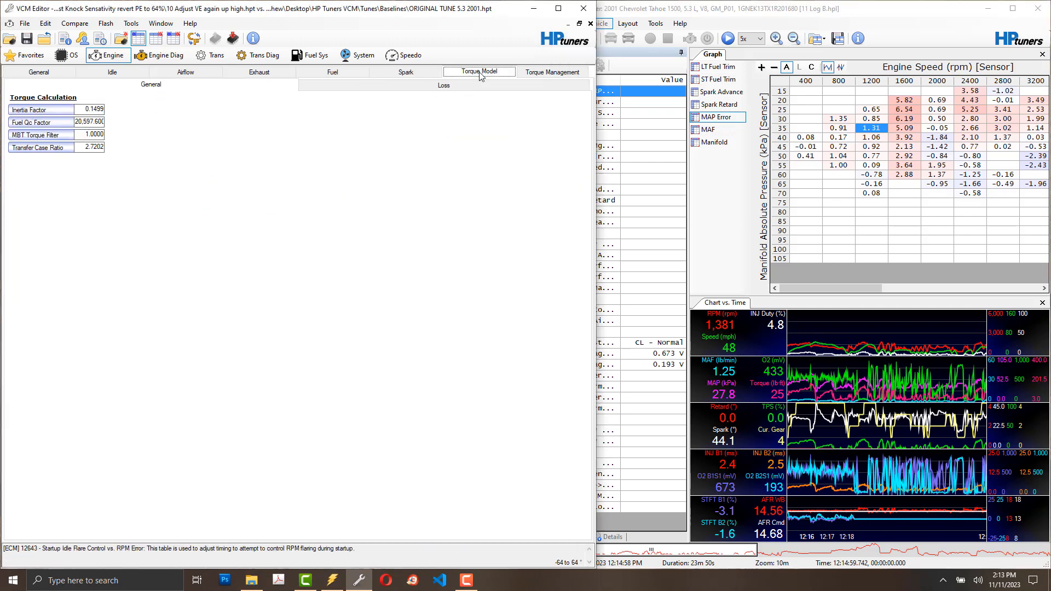
left_click(554, 72)
left_click(408, 72)
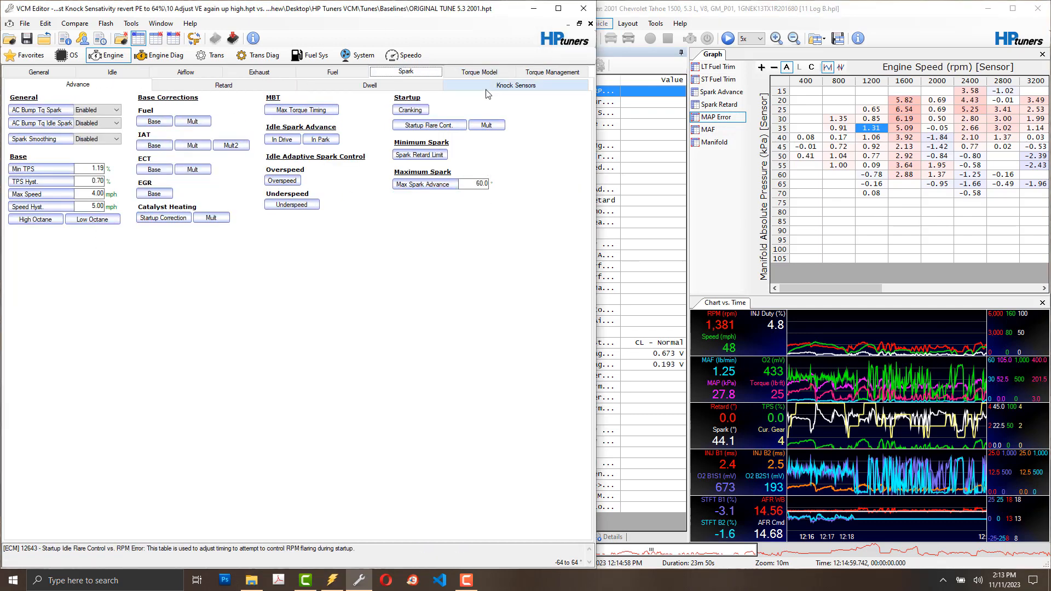
left_click(550, 86)
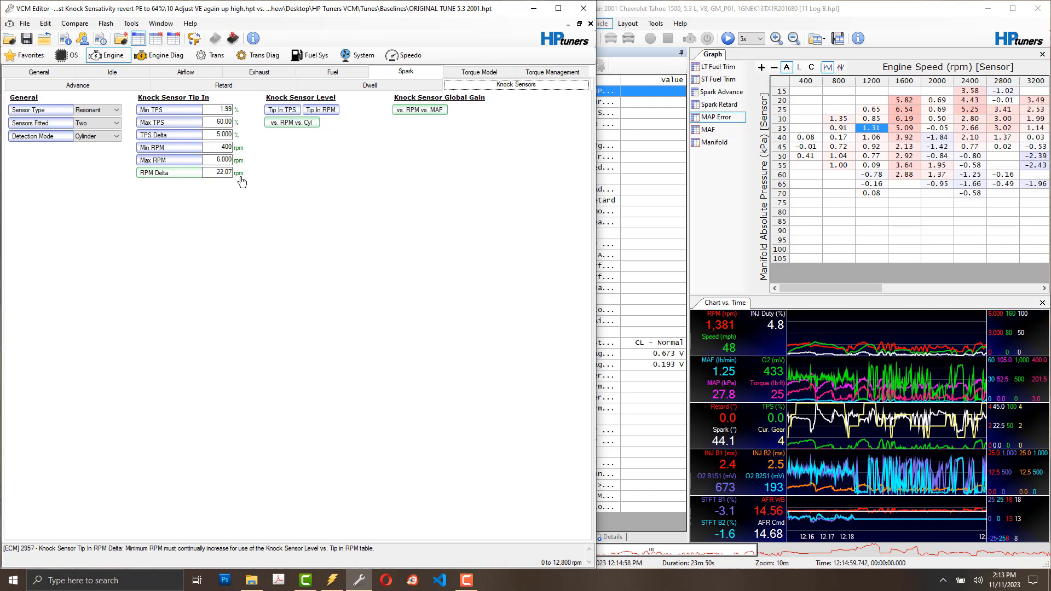
left_click(312, 111)
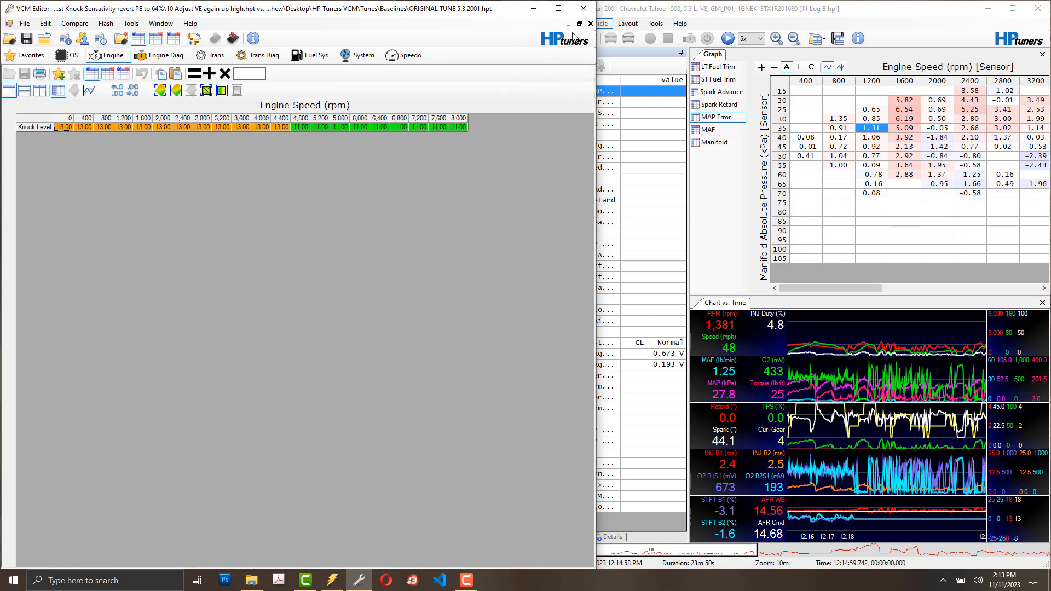
left_click(590, 23)
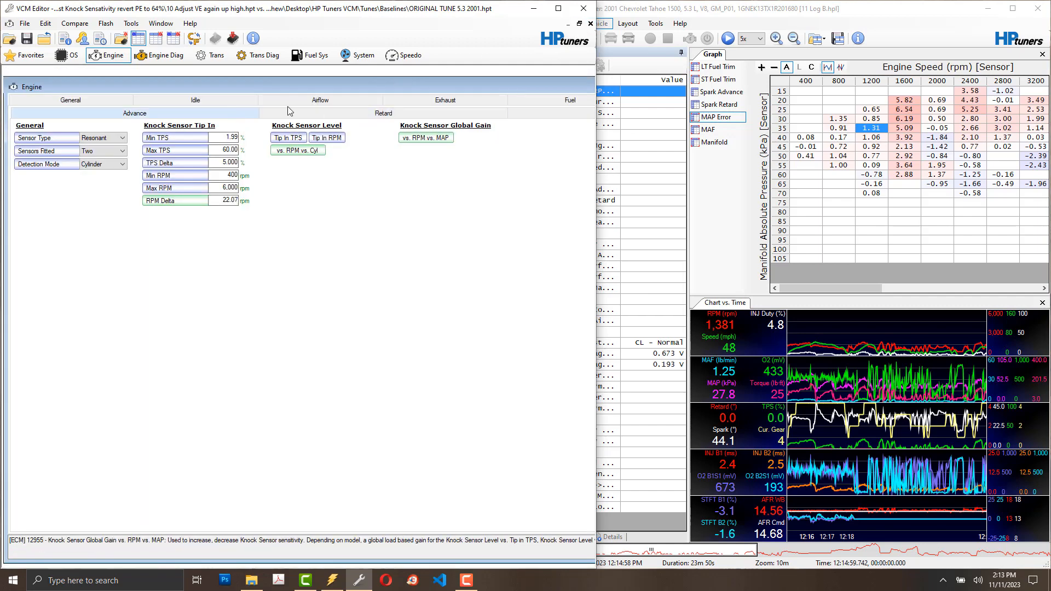
double_click(421, 80)
double_click(423, 85)
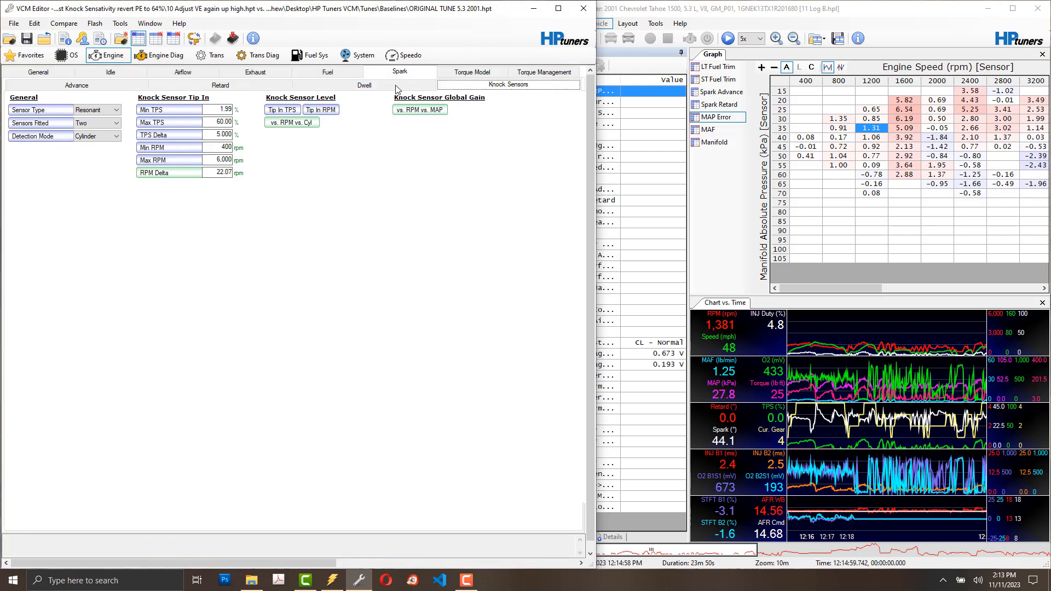
Step: Inspect the Burst Knock Retard vs. RPM table, highlight its 400 to 8,000 rpm cells and close it
left_click(253, 86)
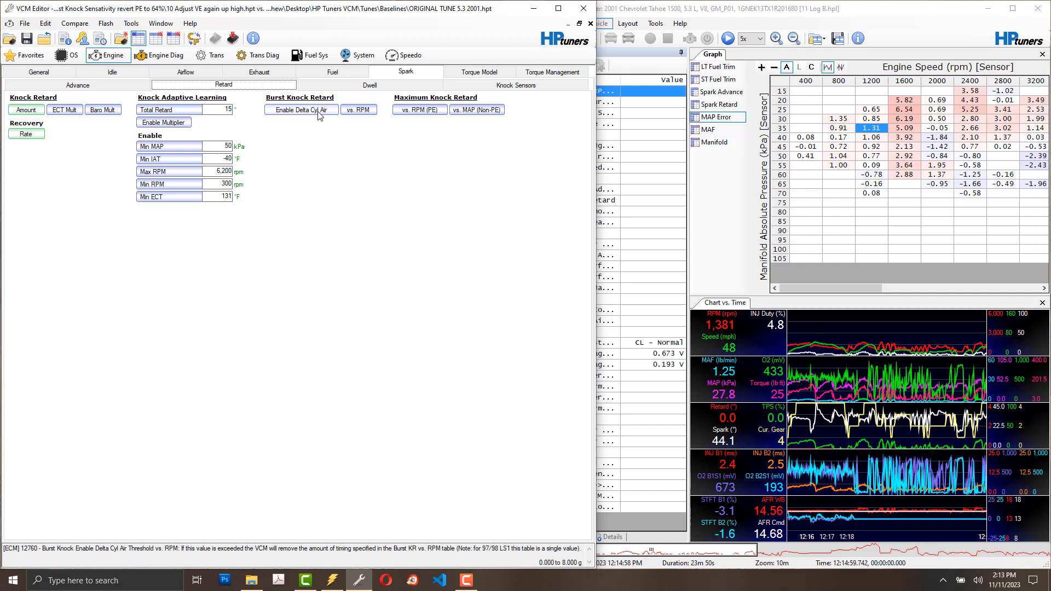
left_click(358, 110)
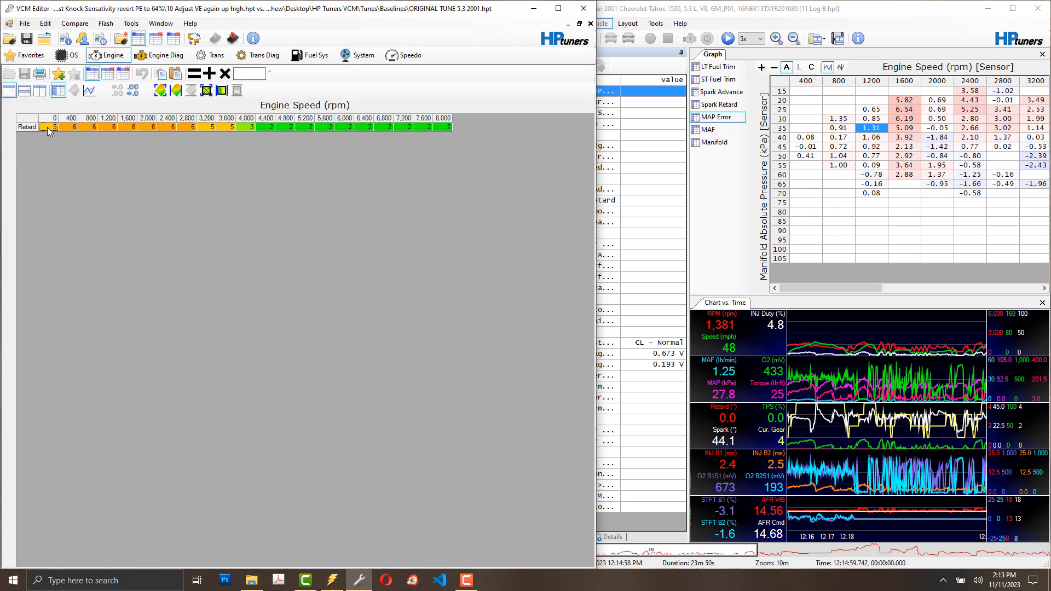
left_click_drag(47, 127, 481, 99)
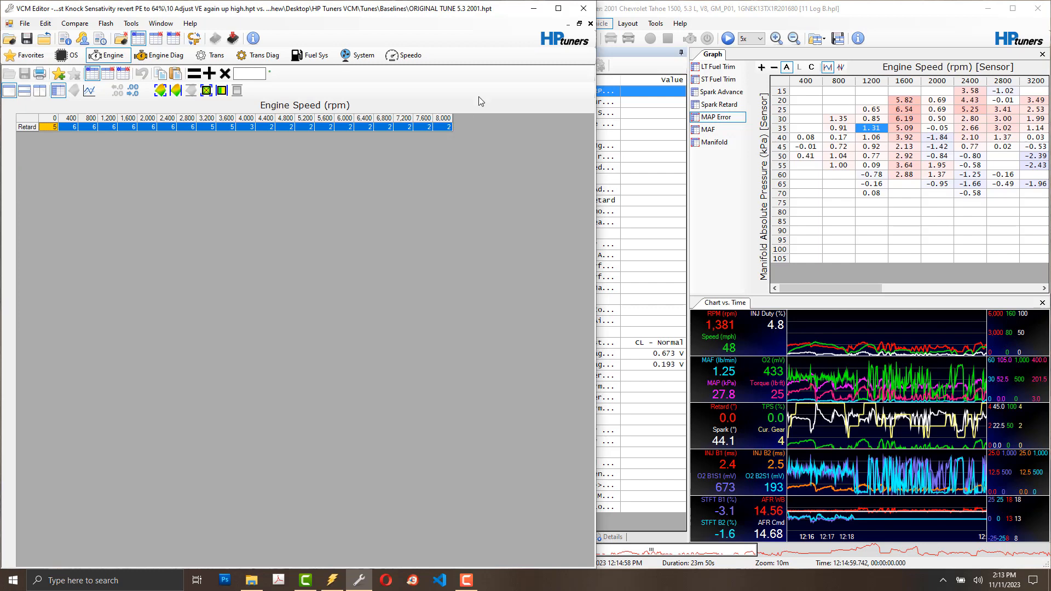
left_click(591, 24)
Step: Inspect the Burst Knock Enable Delta Cyl Air table, highlight its 400 to 8,000 rpm cells, and return to the maximized retard settings
left_click(296, 140)
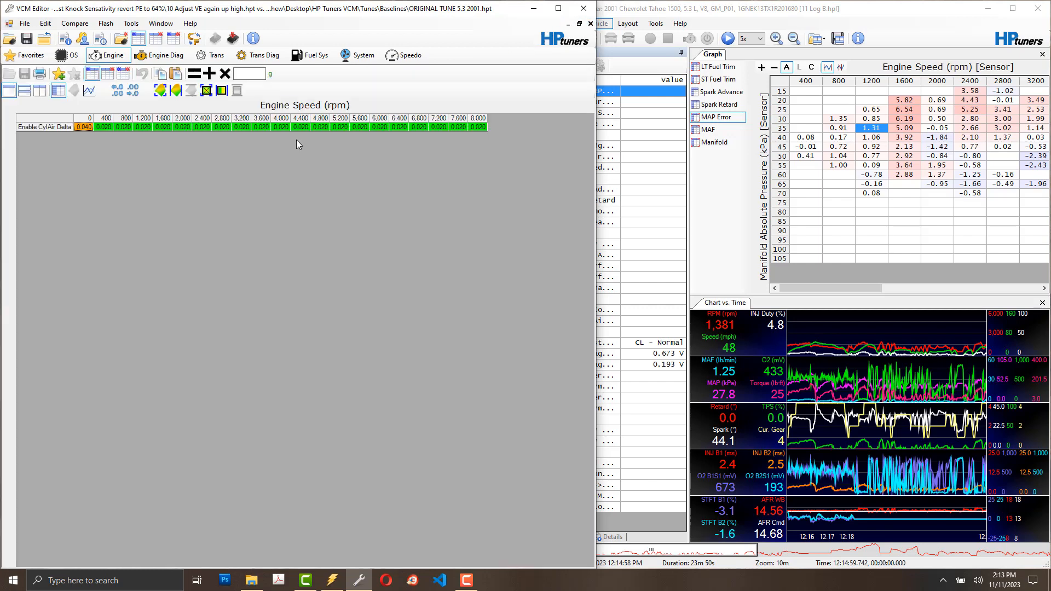
left_click_drag(101, 126, 480, 133)
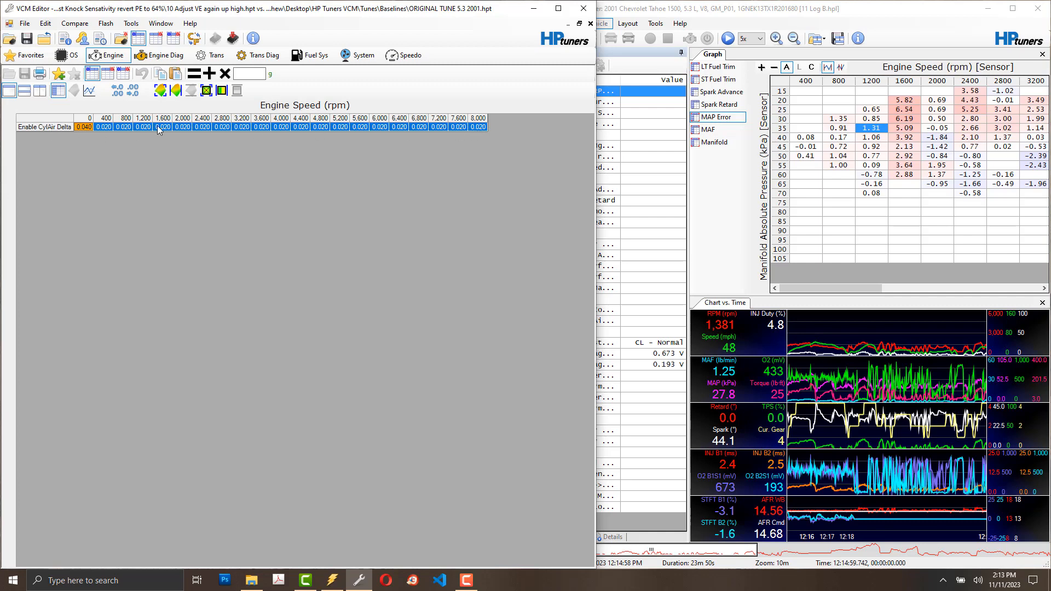
left_click(590, 24)
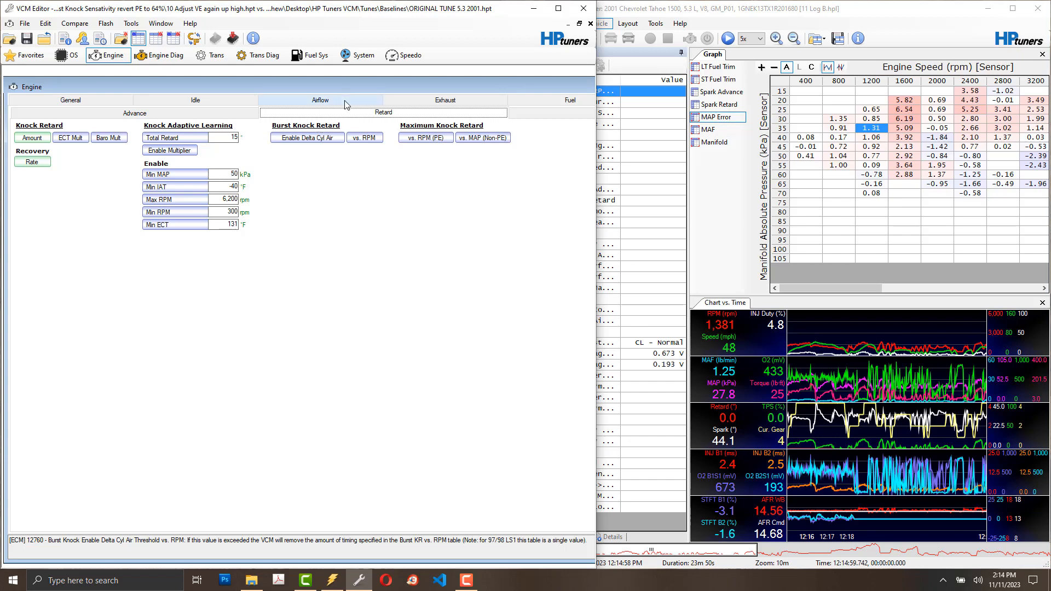
double_click(467, 89)
double_click(472, 82)
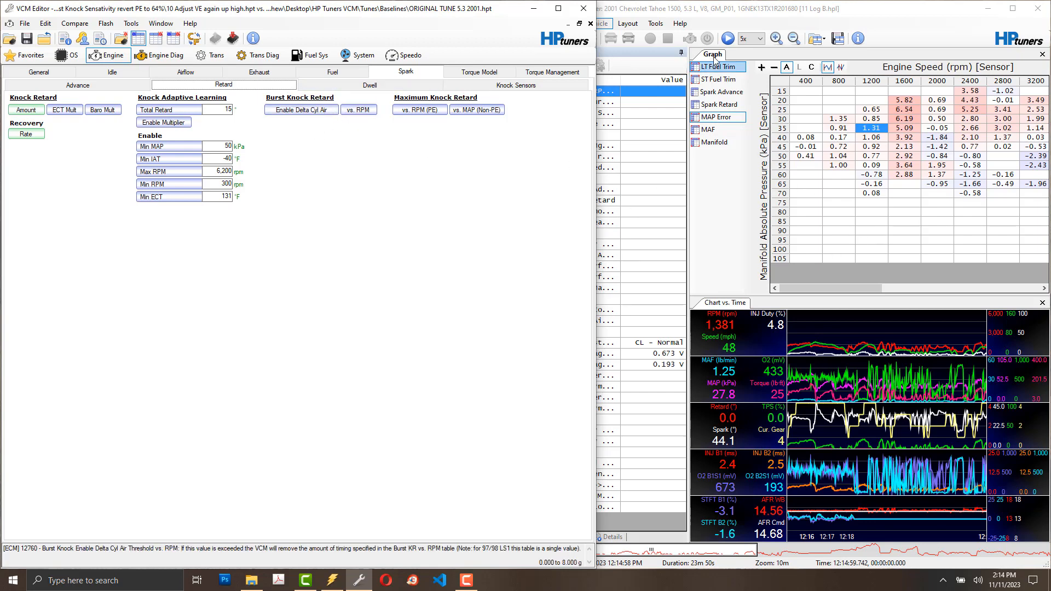
Step: Switch to VCM Scanner, display the channel values at the 12:20:24 point of the log and select the Knock Retard channel
left_click(720, 5)
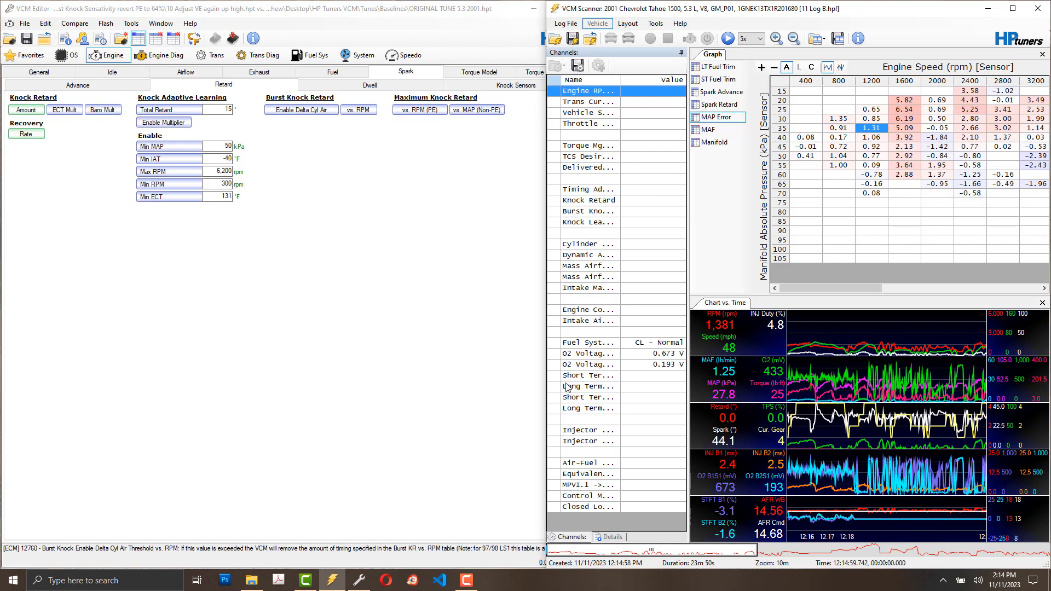
left_click(663, 549)
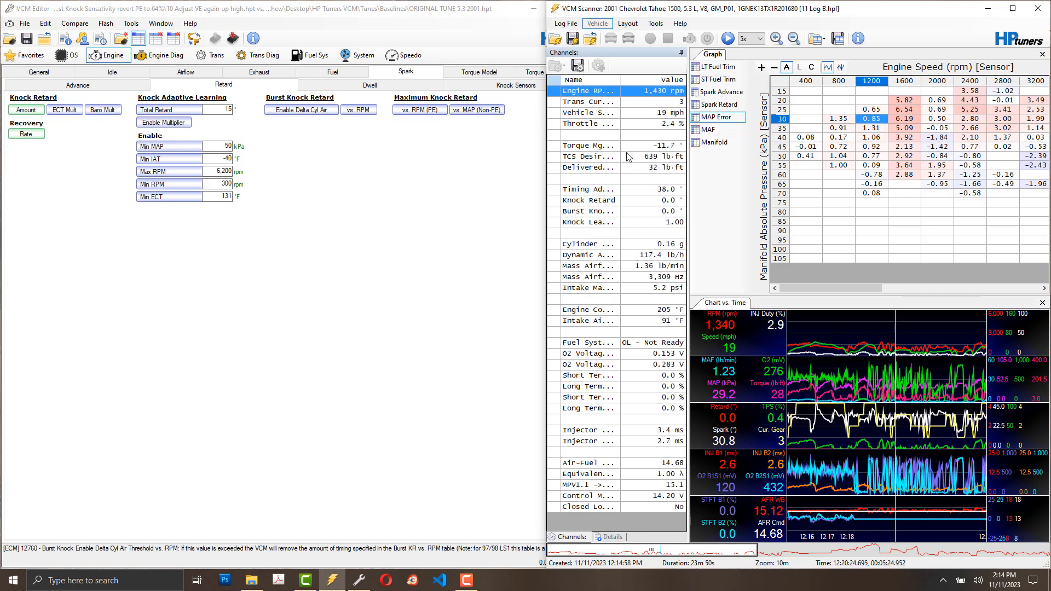
left_click(602, 207)
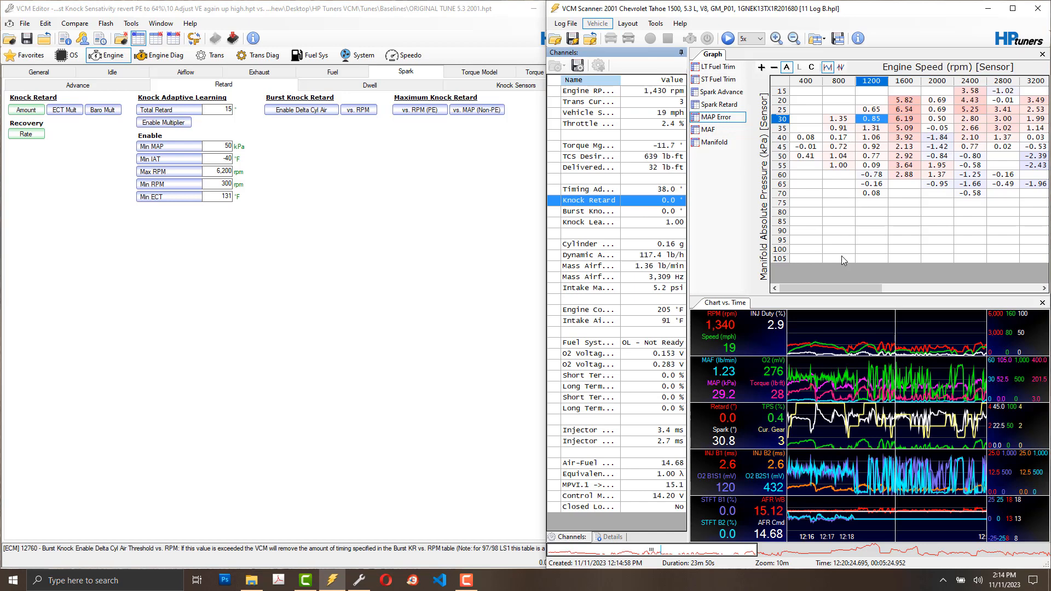
Step: Scan the MAP Error graph across engine speeds and point out the 1,600 rpm cells at 60 and 65 kPa
left_click_drag(838, 288, 739, 237)
left_click_drag(871, 288, 883, 288)
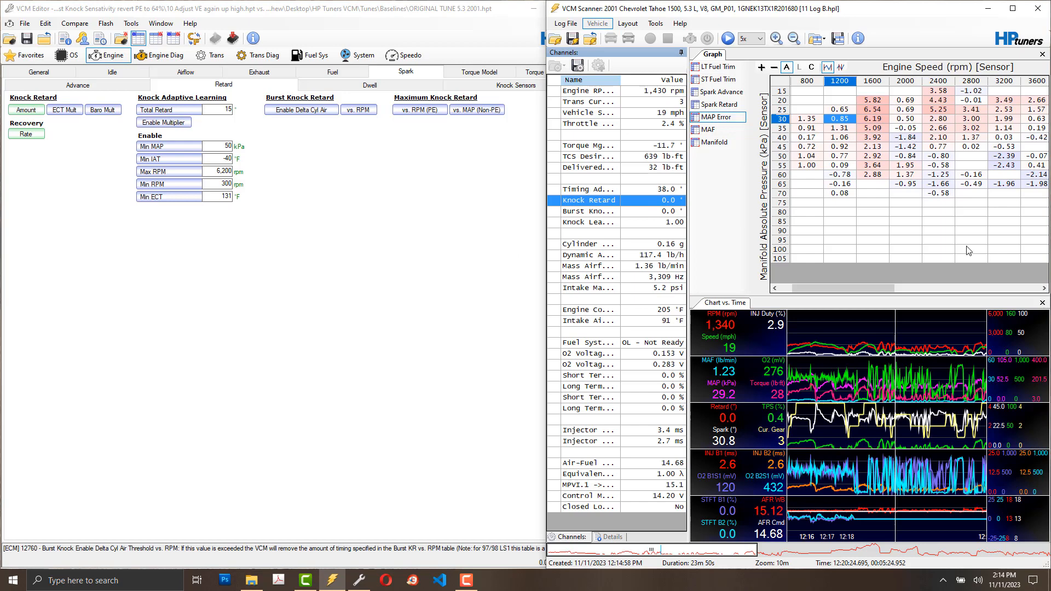
left_click_drag(862, 288, 824, 288)
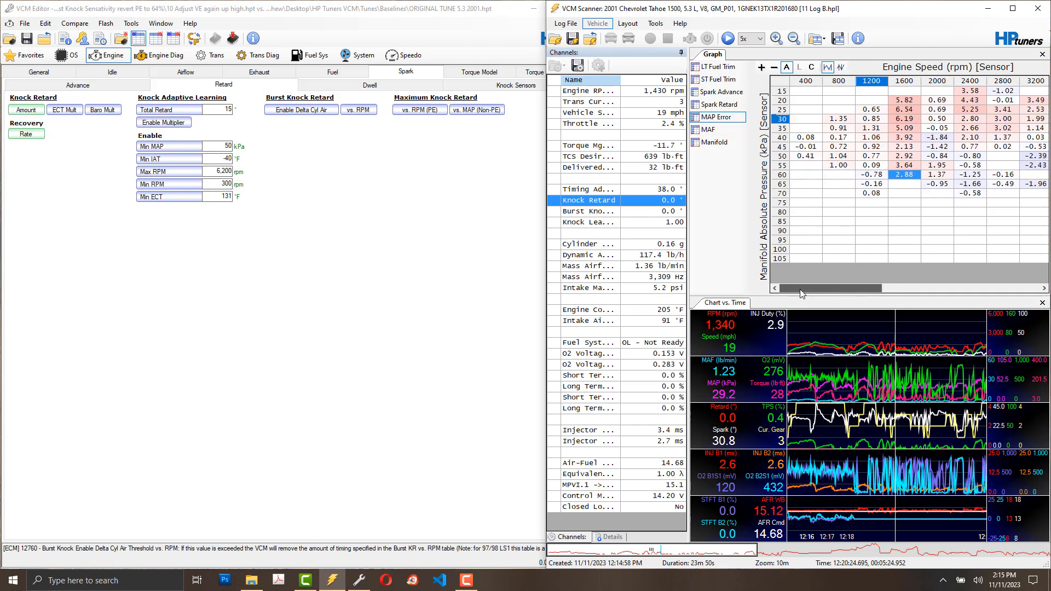
left_click(900, 173)
left_click(898, 165)
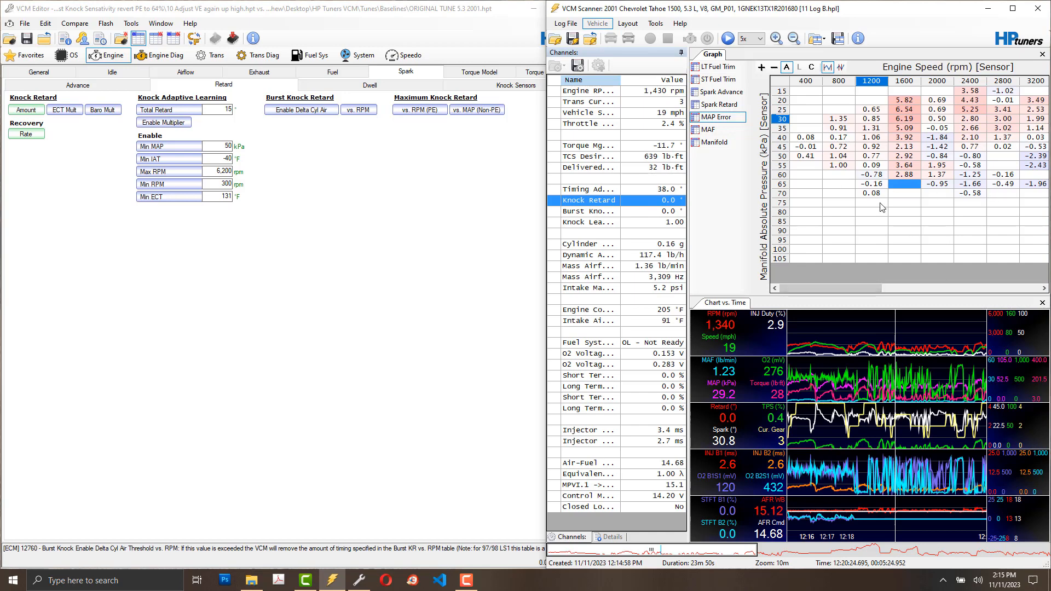
left_click_drag(857, 287, 854, 289)
Step: Point out the Burst Knock and Knock Retard channels in the channel list and widen the VCM Scanner window
left_click(630, 212)
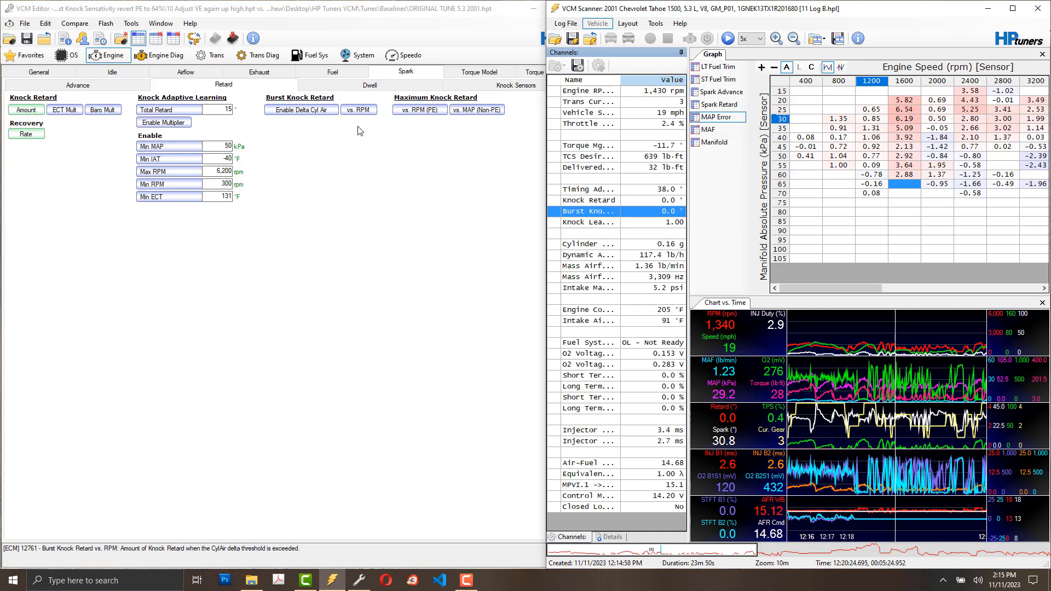
left_click(649, 200)
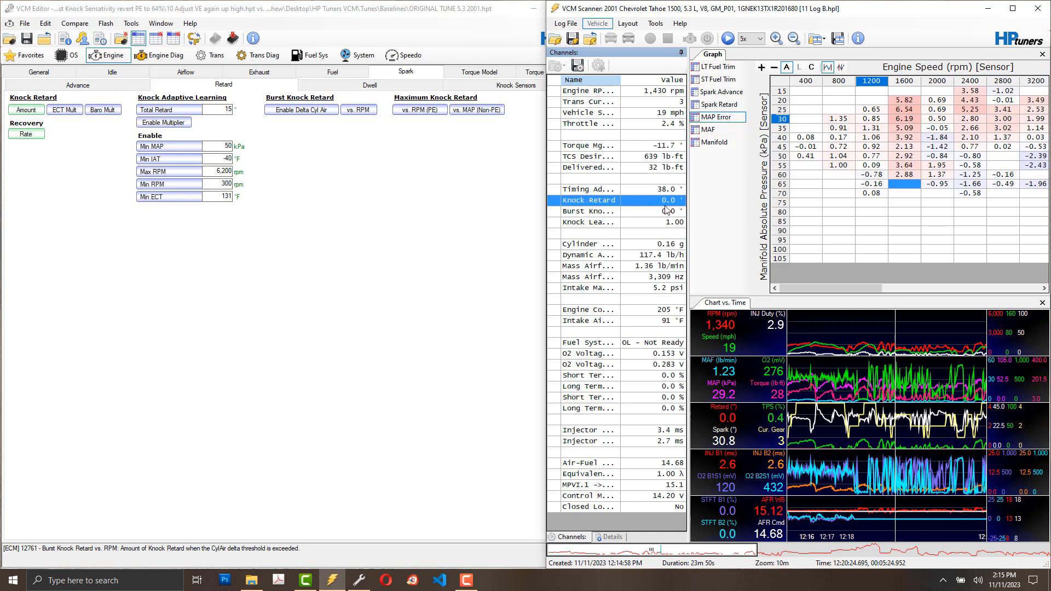
left_click(594, 215)
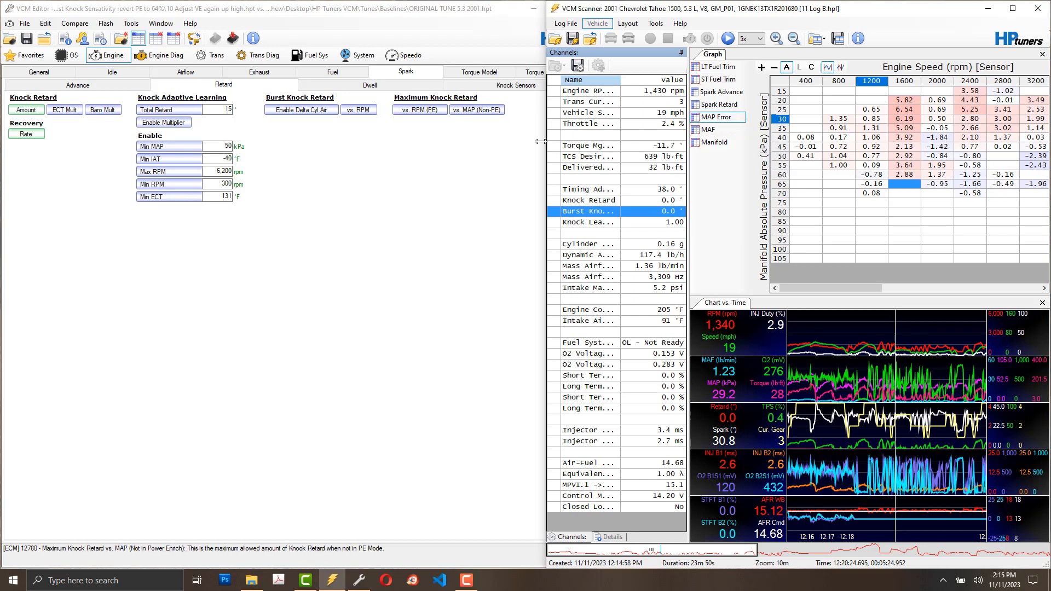
left_click_drag(546, 141, 506, 141)
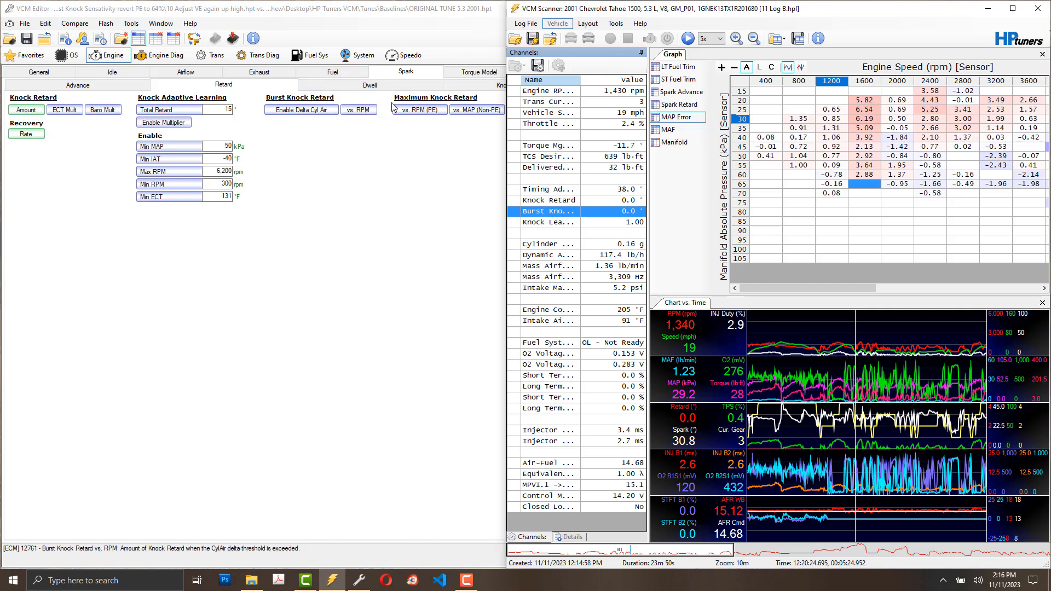
Step: Switch to VCM Editor and review the spark knock sensor settings
left_click(325, 247)
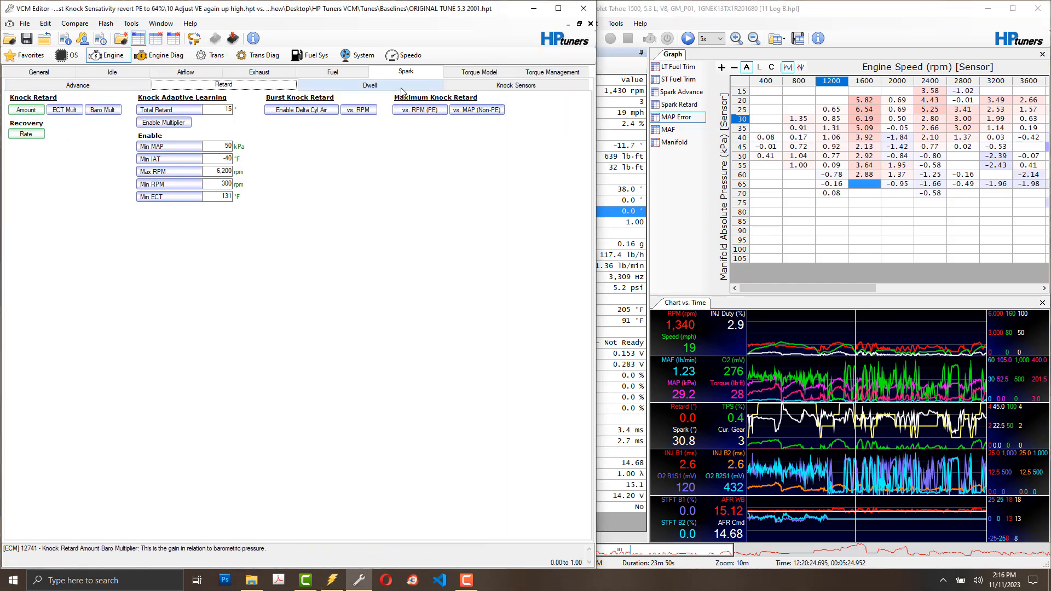
left_click(459, 86)
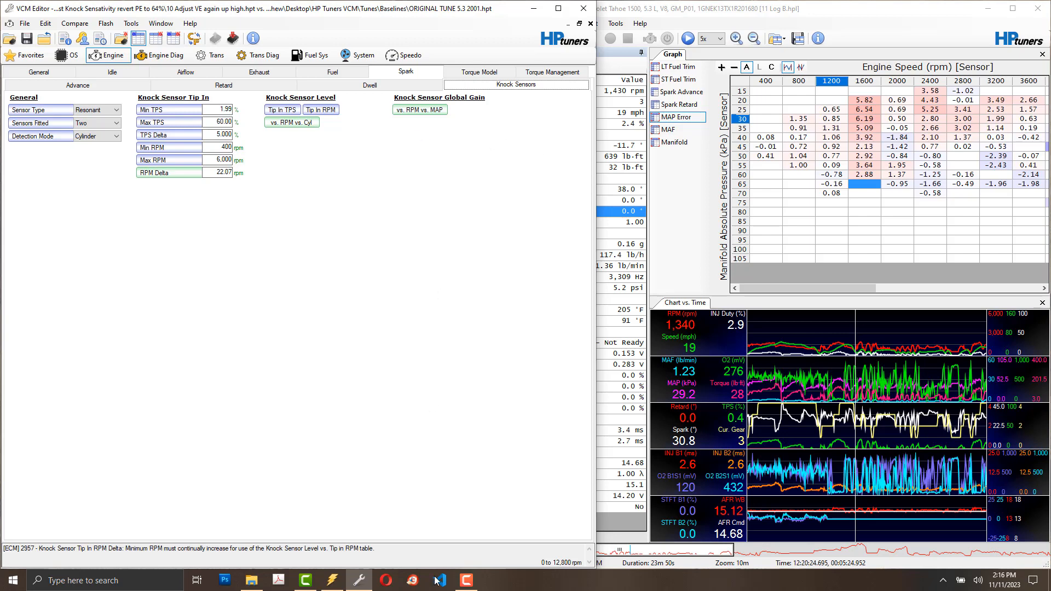
left_click(466, 580)
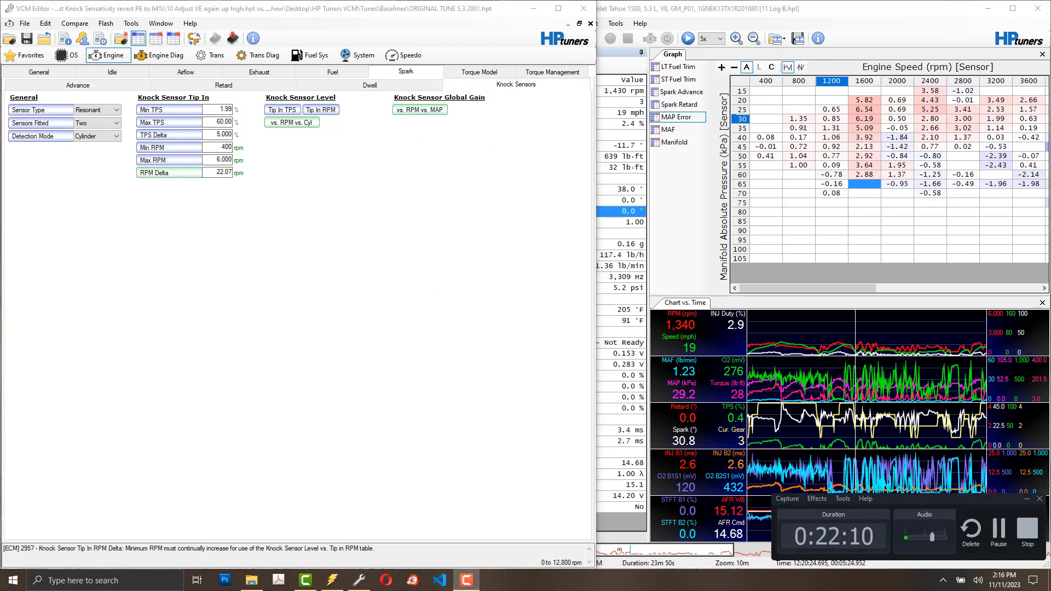